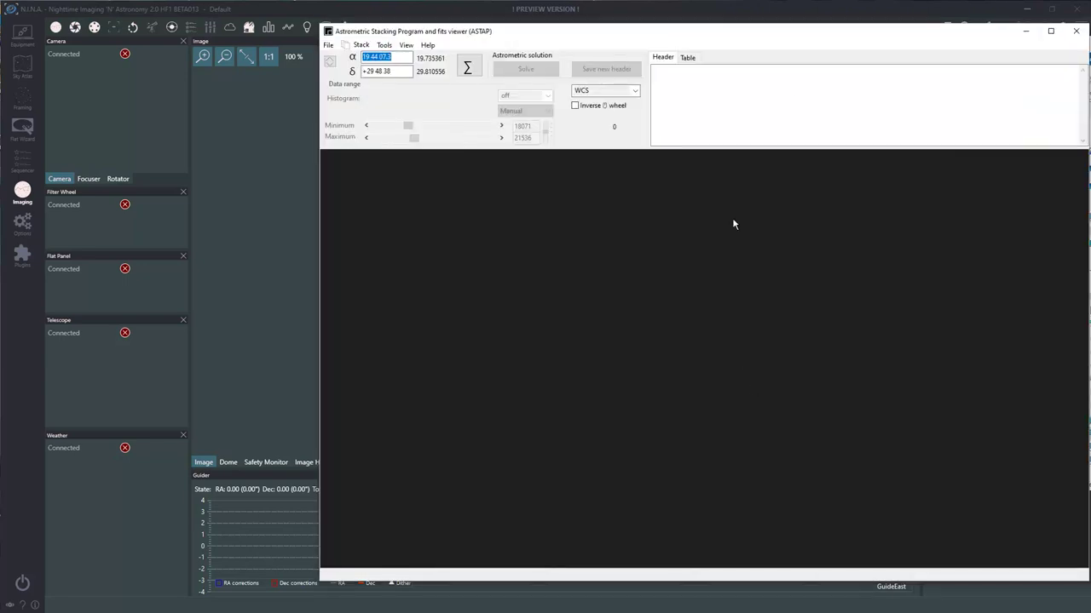
Load 01_Frame00_BitDepth16_Bayered0_Focuser13400.fits from the file window into ASTAP and overlay the HFD tilt diagram on it.
drag(955, 34, 862, 46)
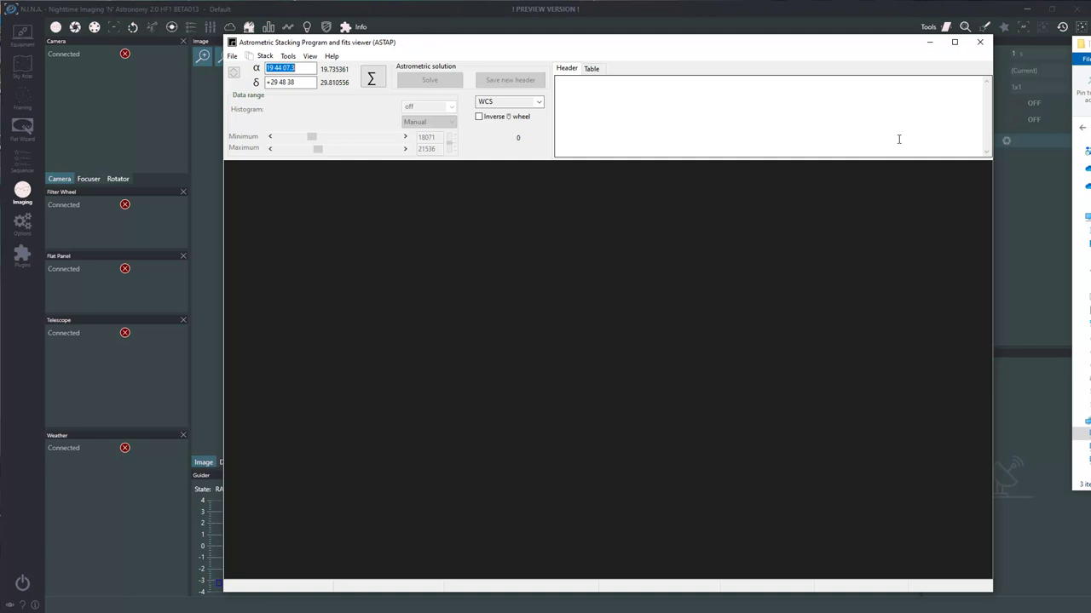
drag(879, 45, 899, 36)
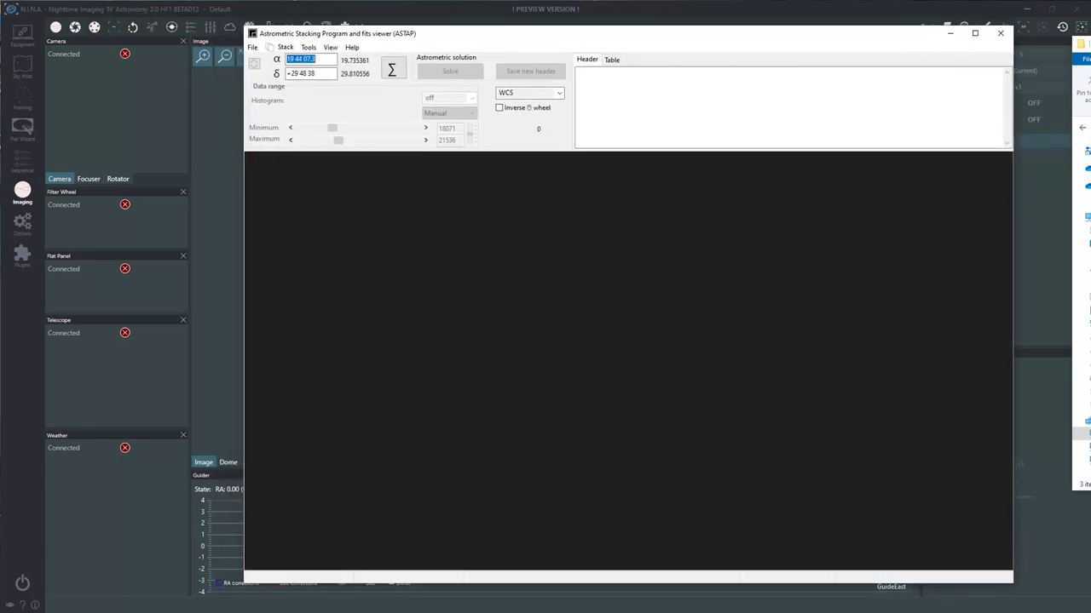
drag(741, 43, 752, 37)
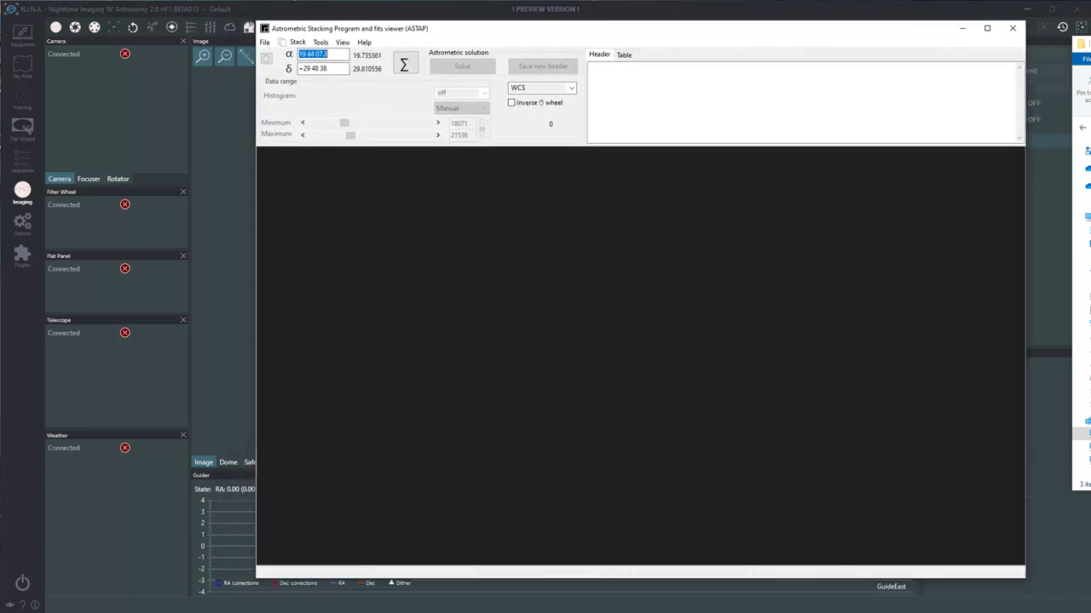
drag(1080, 43, 792, 165)
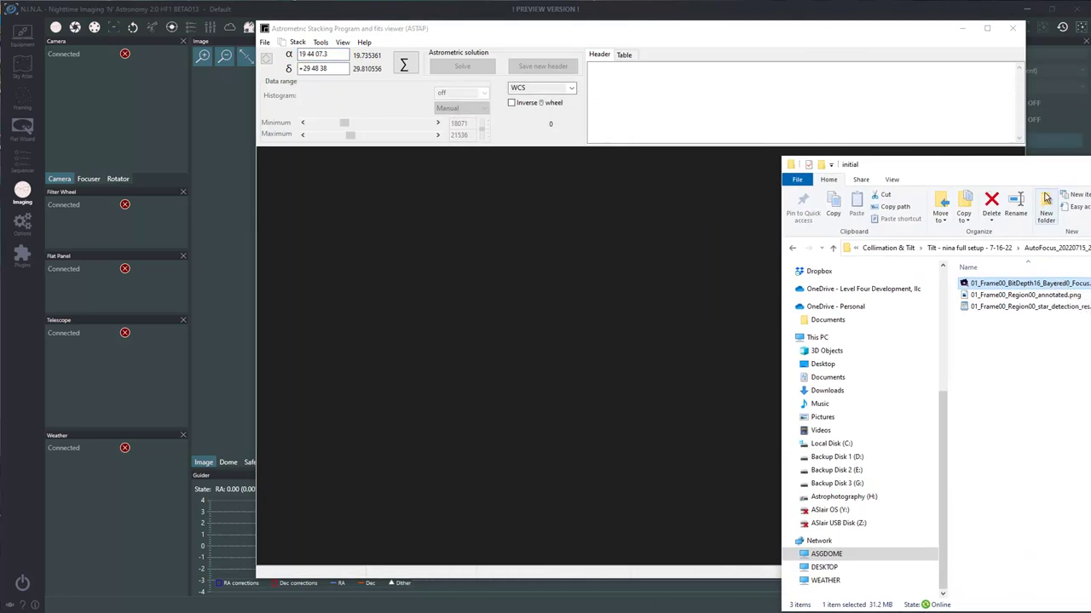
drag(1041, 170, 1016, 144)
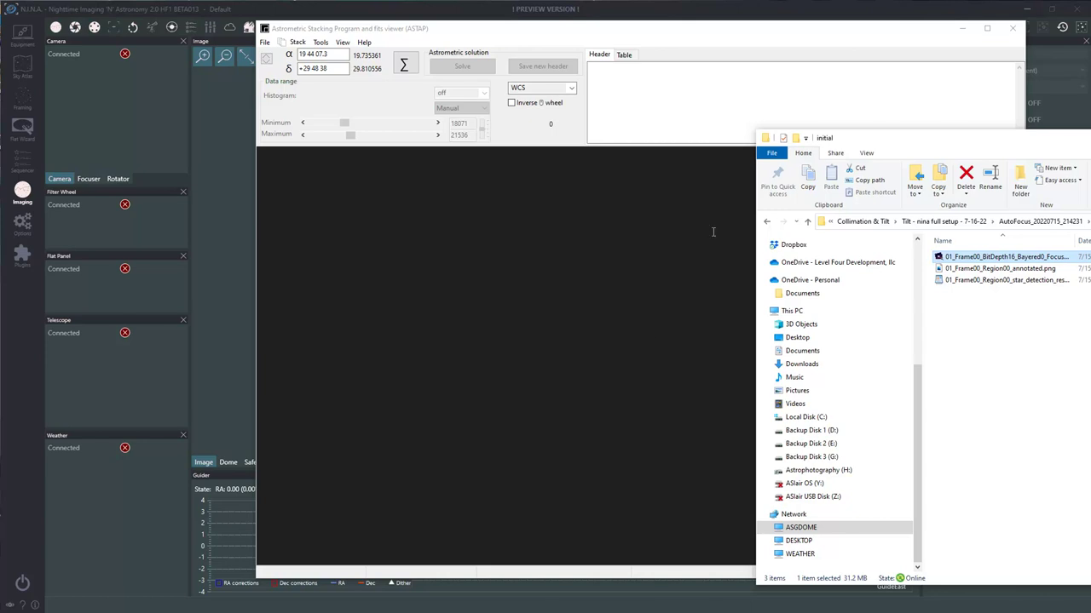
drag(1043, 142, 1089, 119)
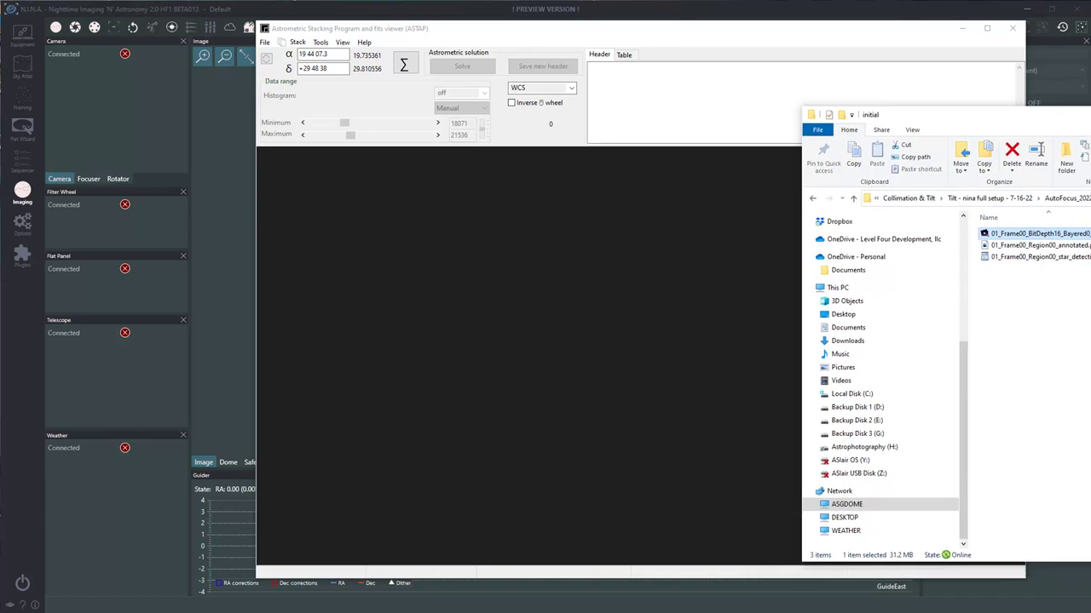
drag(1050, 233, 770, 250)
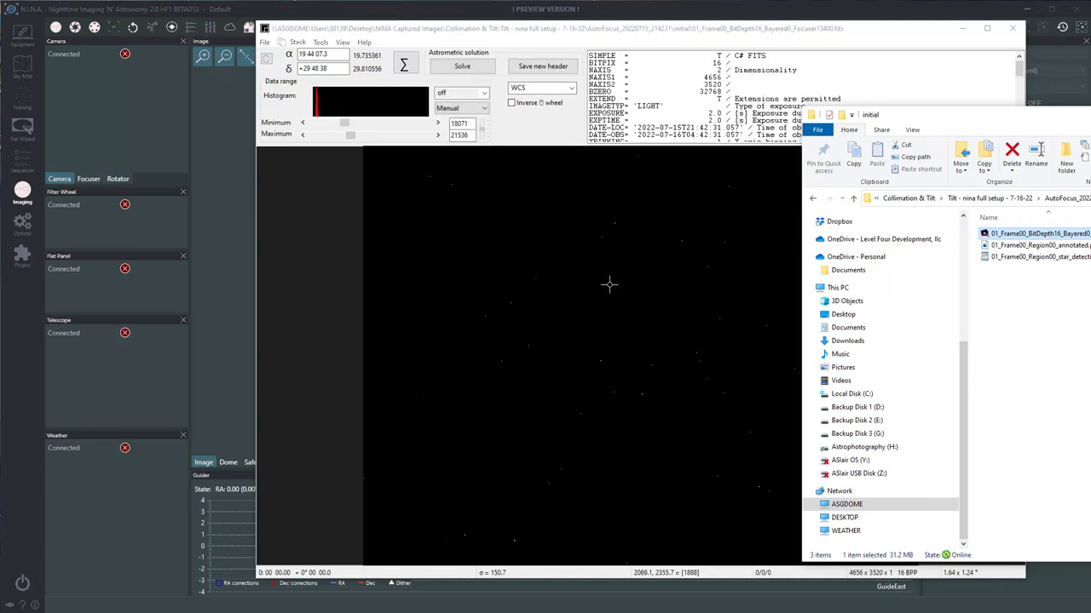
click(610, 34)
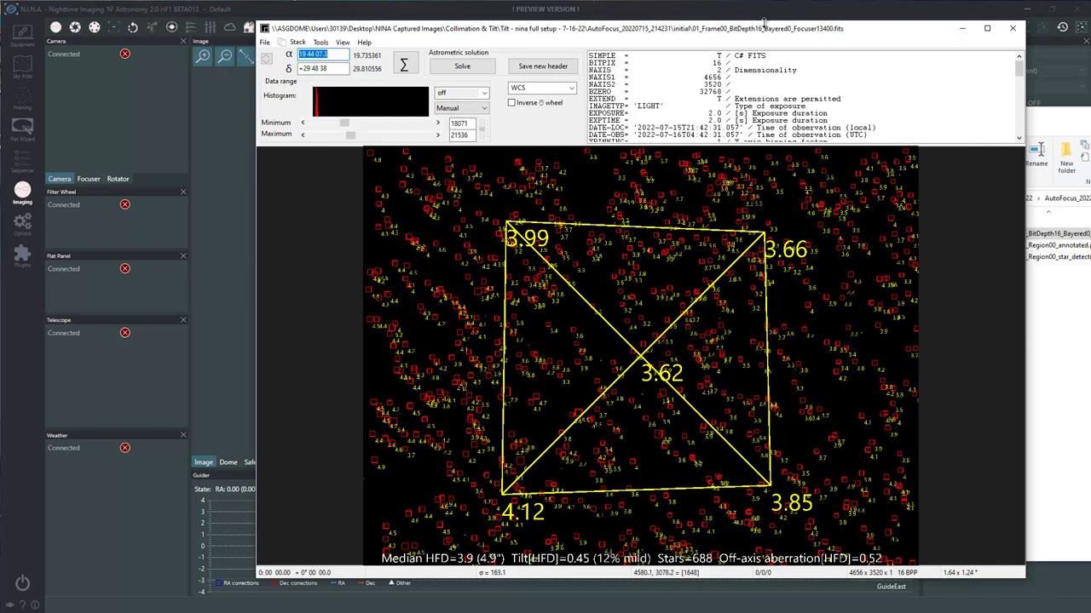
Move the ASTAP and file windows aside and bring the full N.I.N.A. window to the front.
drag(764, 23, 763, 36)
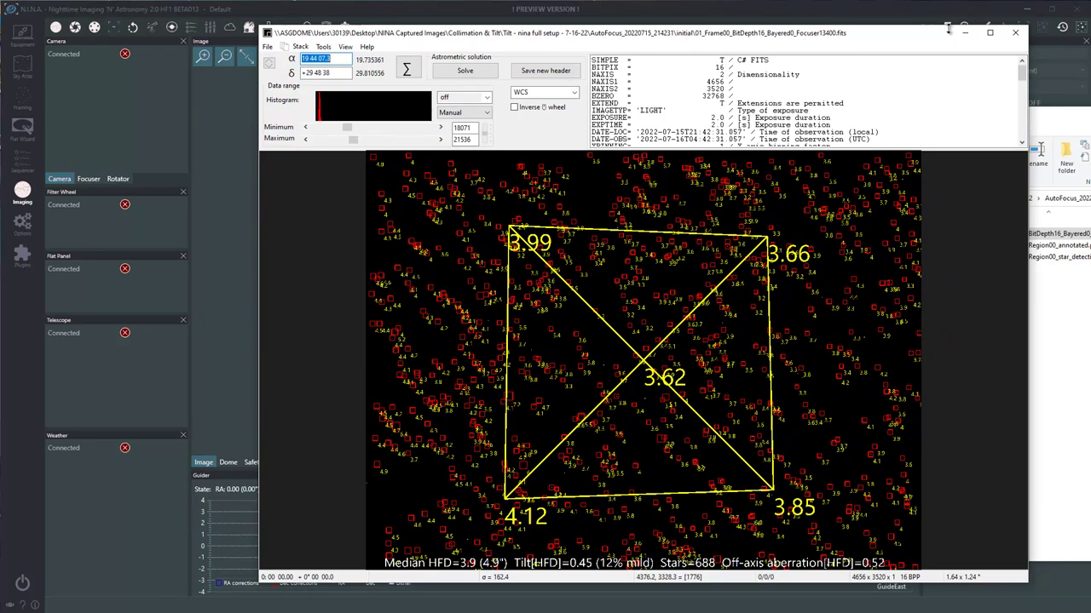
drag(948, 38, 840, 52)
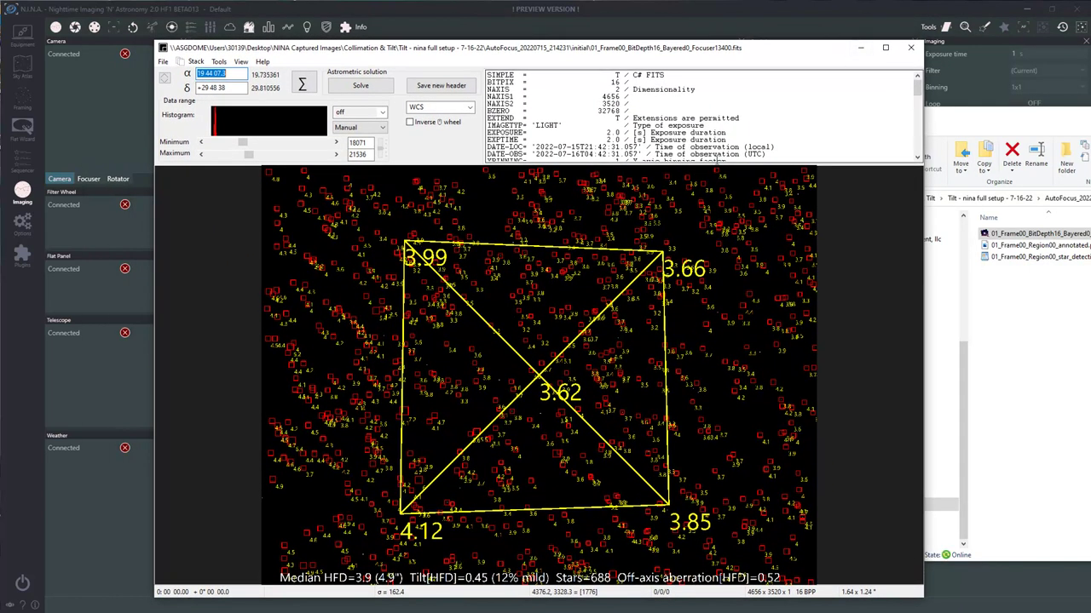
drag(681, 51, 1090, 47)
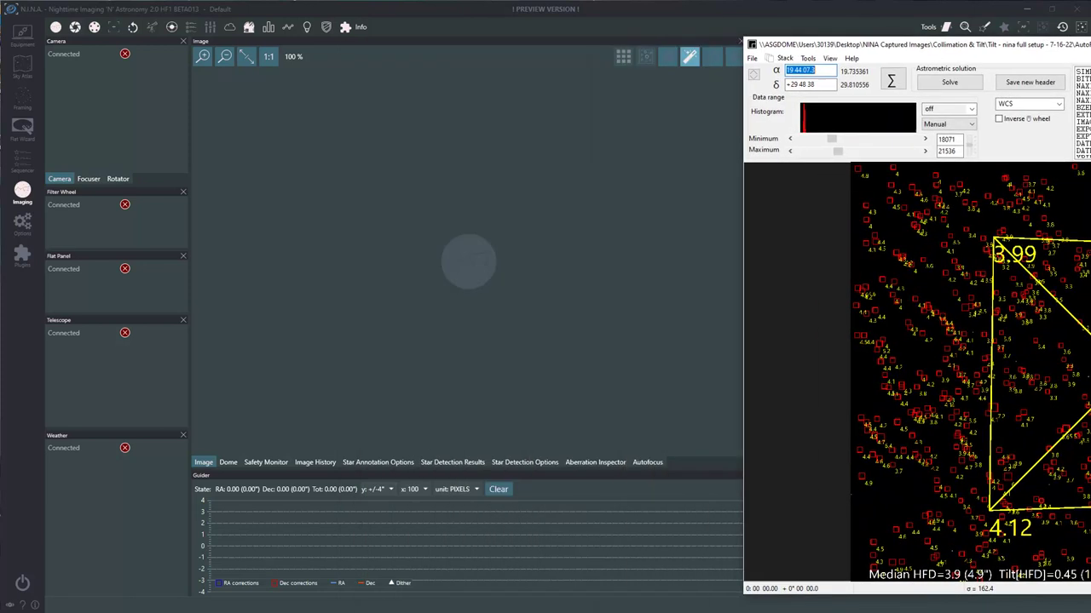
click(988, 107)
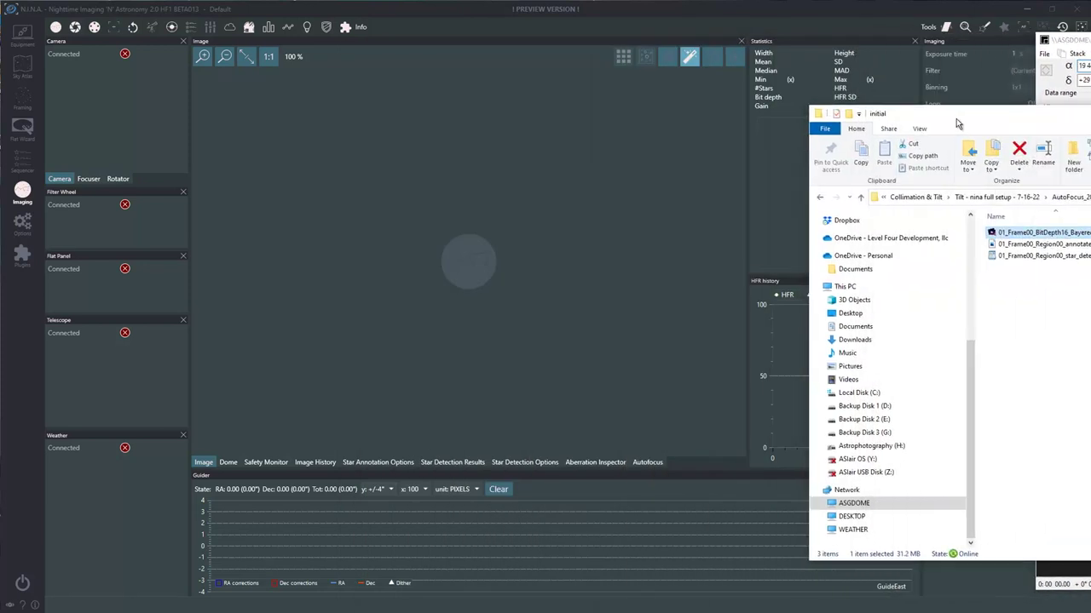
click(804, 31)
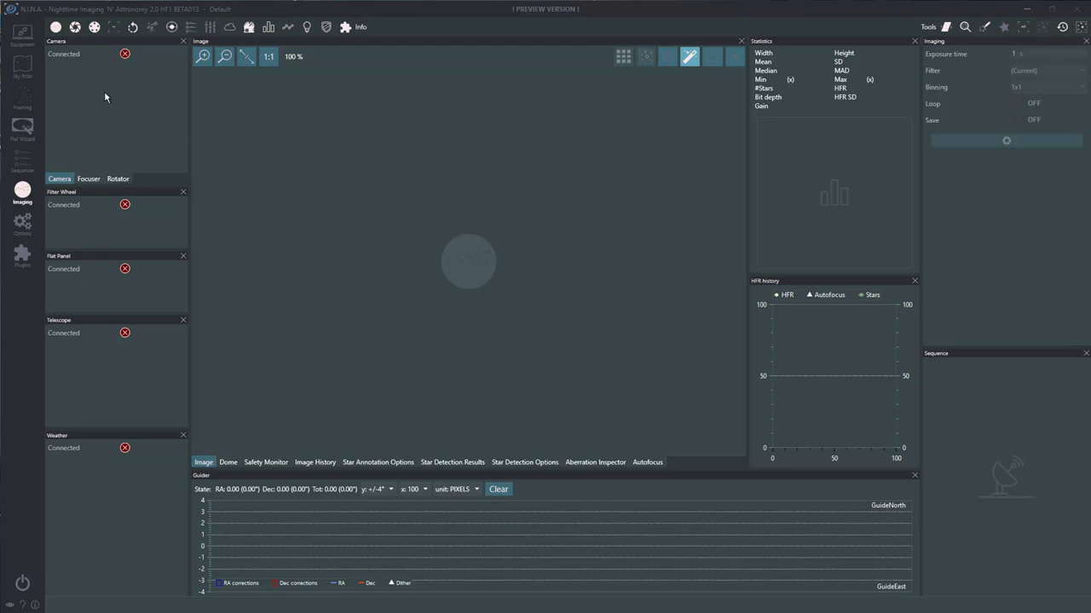
Check the installed and available plugins, and review the options and description of the installed Hocus Focus plugin.
click(23, 255)
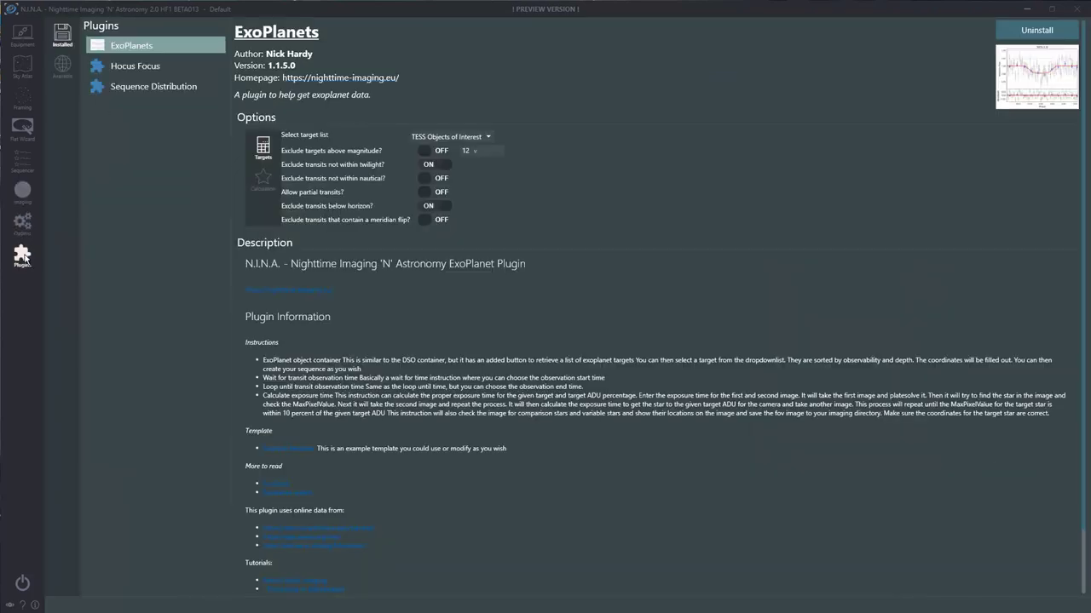
click(140, 66)
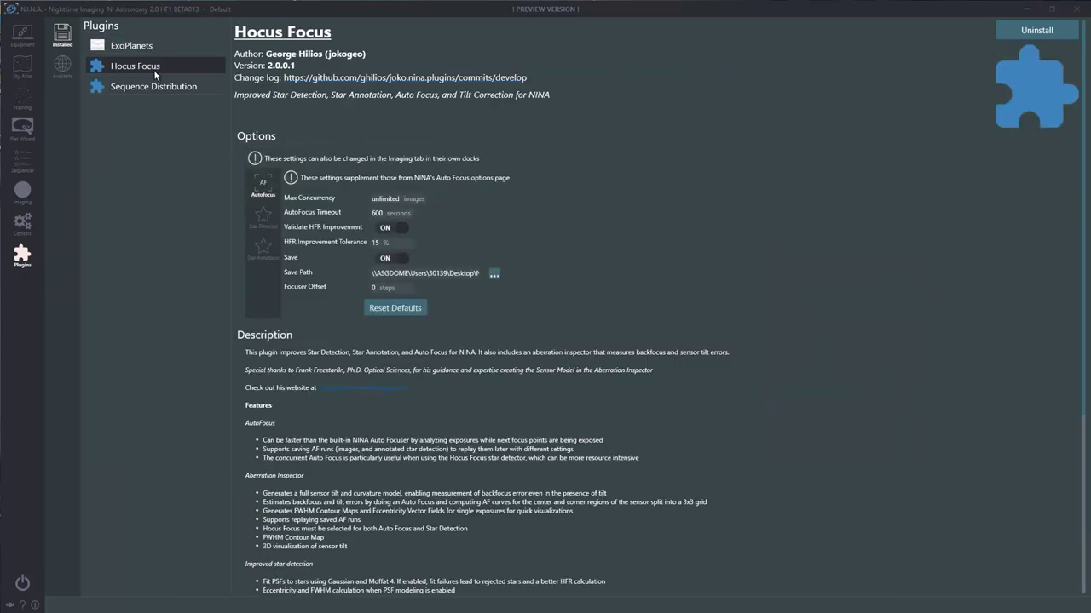
click(63, 66)
scroll(217, 305, down, 3)
scroll(218, 305, up, 3)
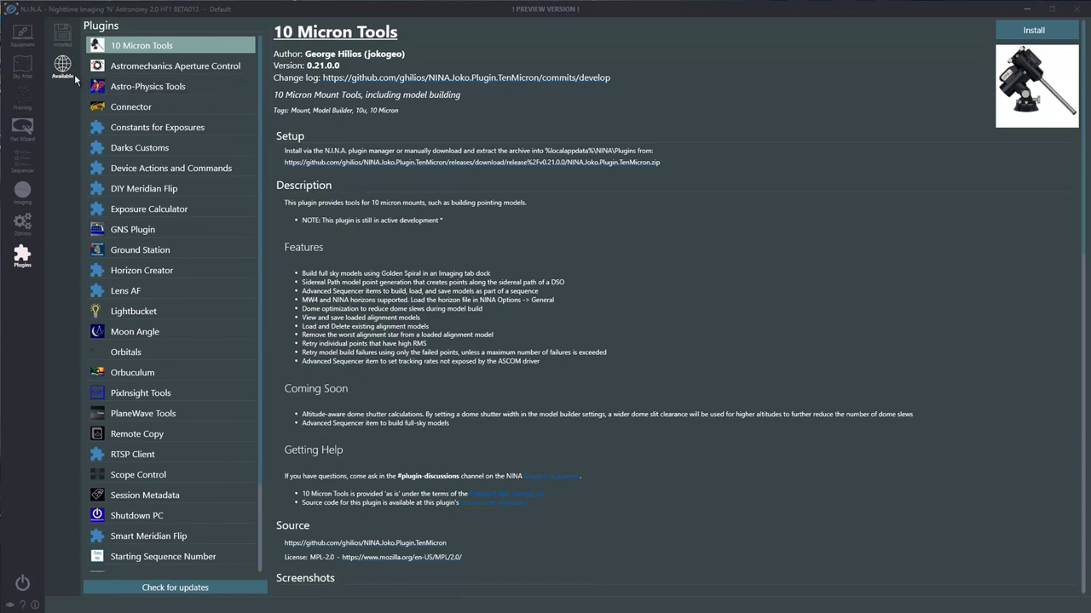
click(62, 36)
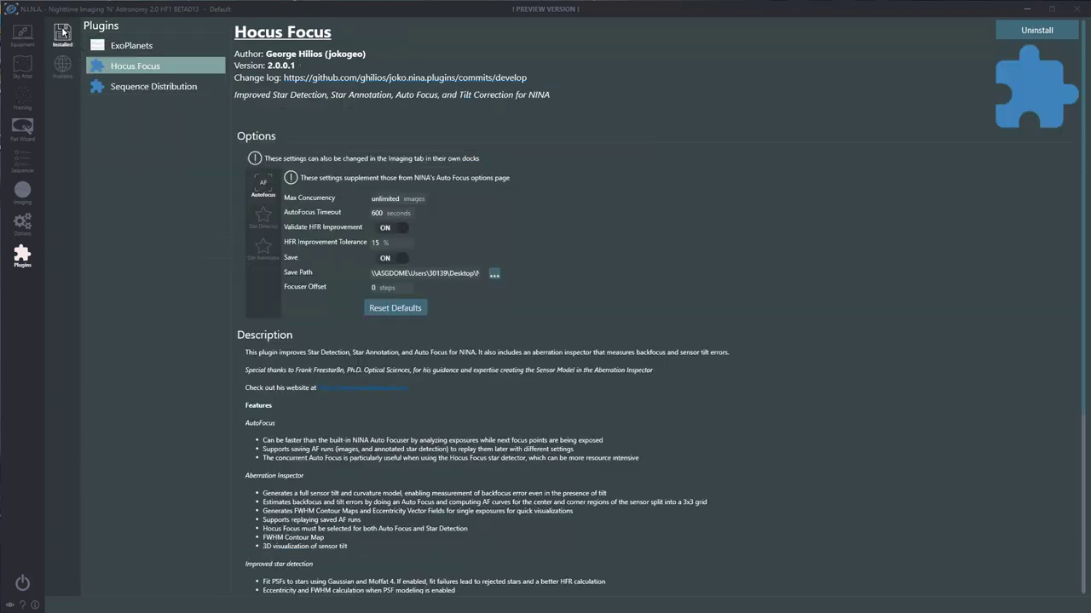
click(145, 69)
mouse_move(1084, 198)
mouse_down()
mouse_move(1085, 317)
mouse_move(1084, 193)
mouse_up()
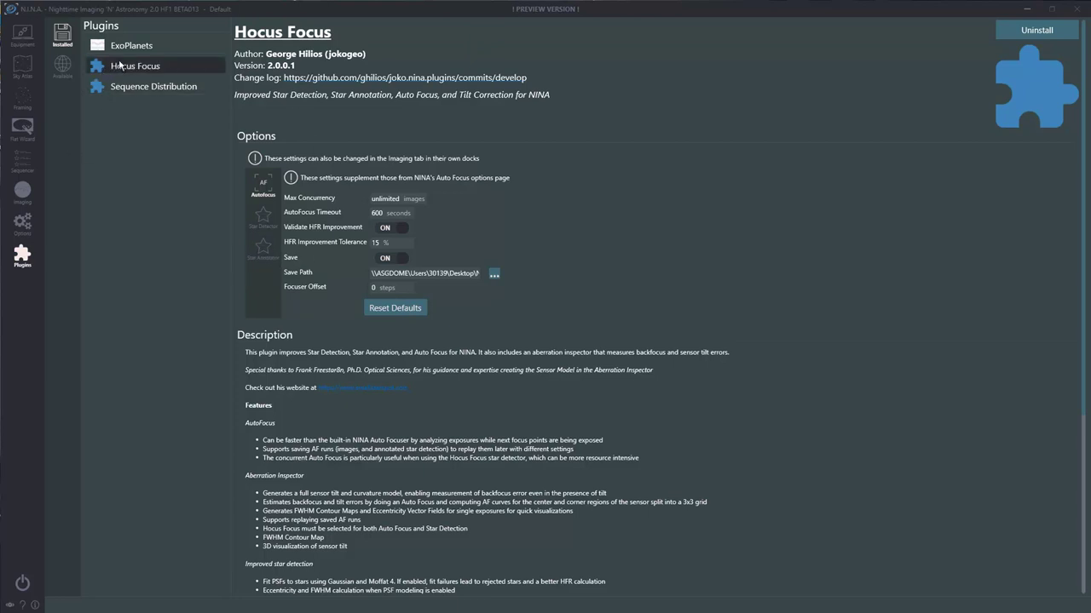
Return to the imaging workspace, toggle the Aberration Inspector off and on again, and display it.
click(22, 196)
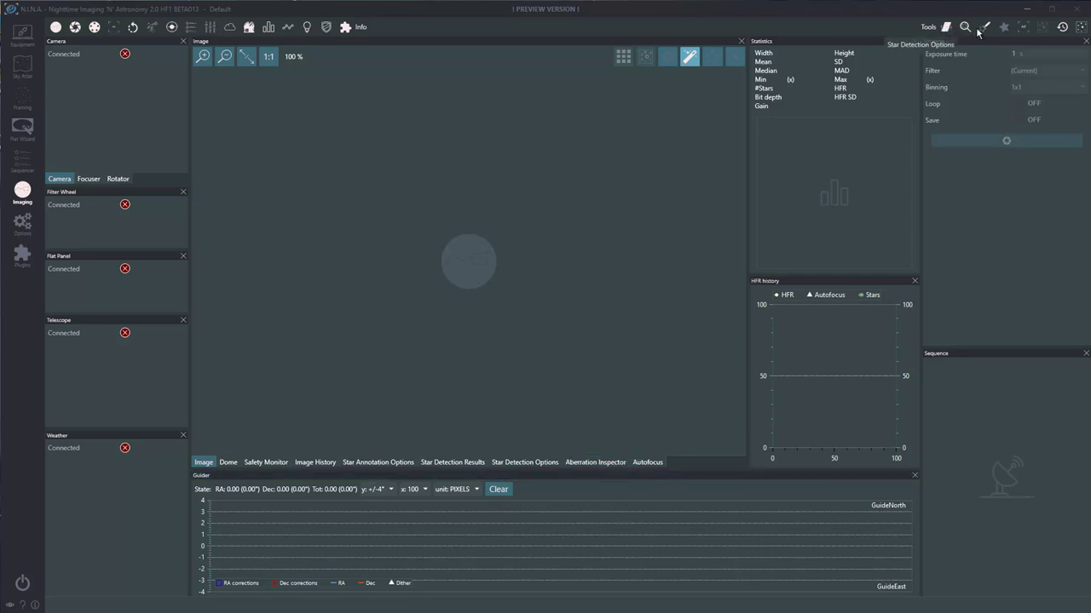
click(947, 29)
click(947, 29)
click(947, 29)
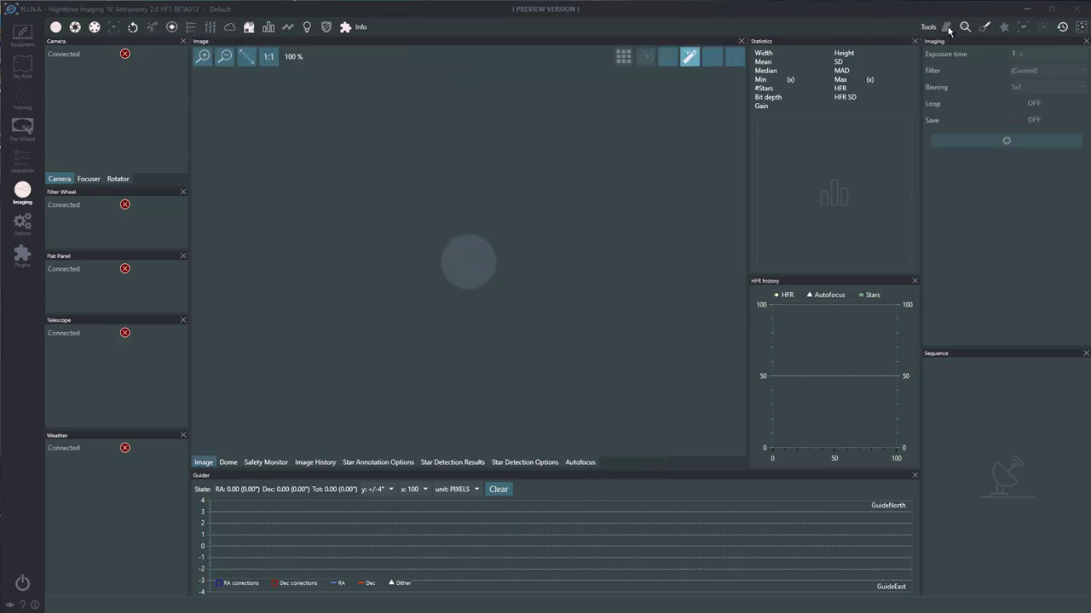
click(948, 30)
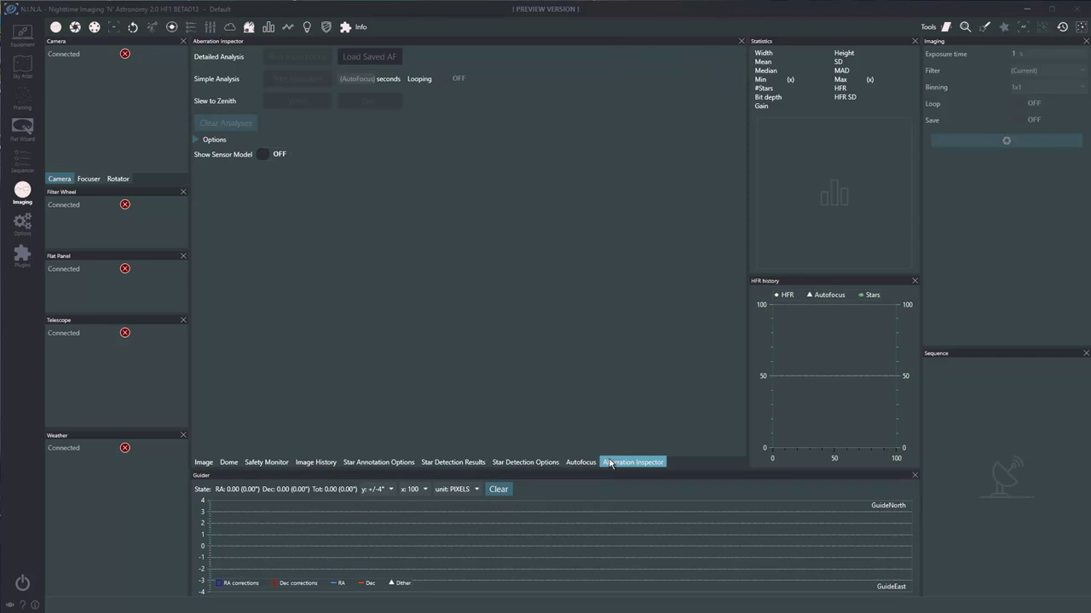
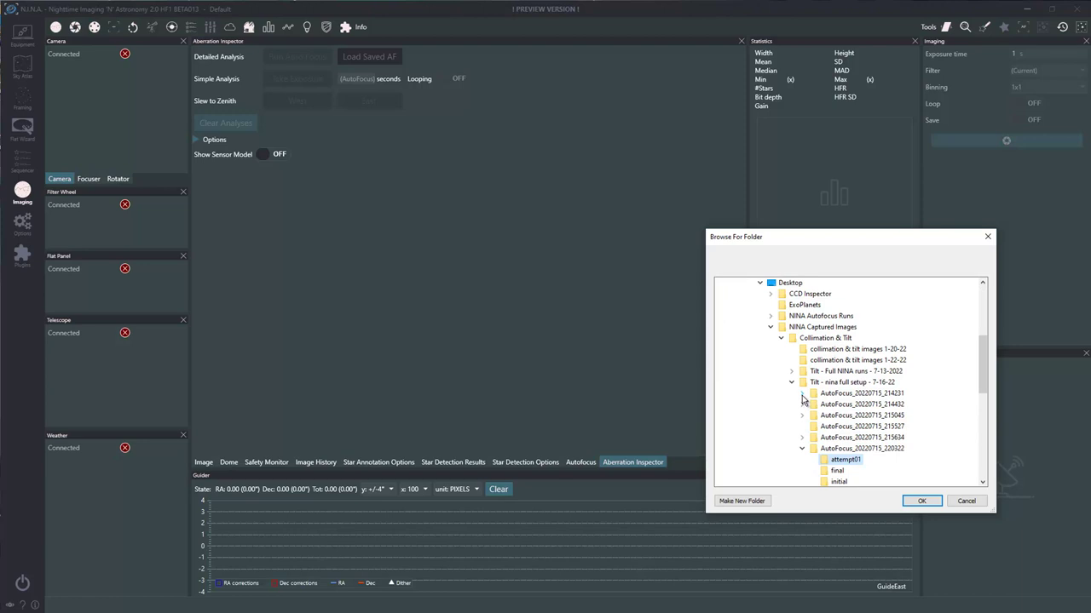
Load the saved autofocus run from the attempt01 folder of AutoFocus_20220715_214231 into the Aberration Inspector.
click(843, 404)
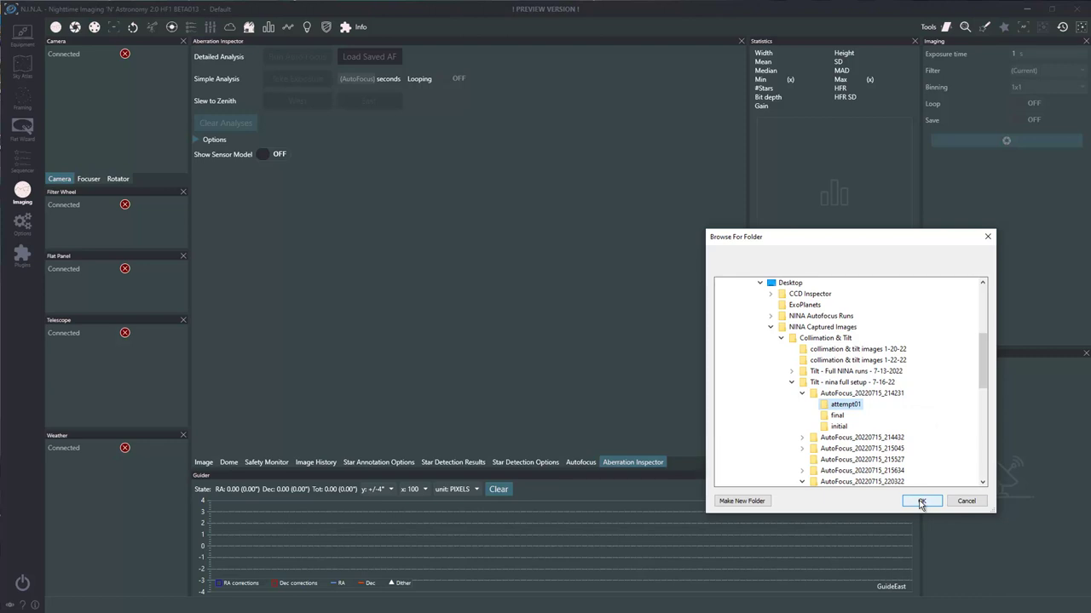
click(920, 503)
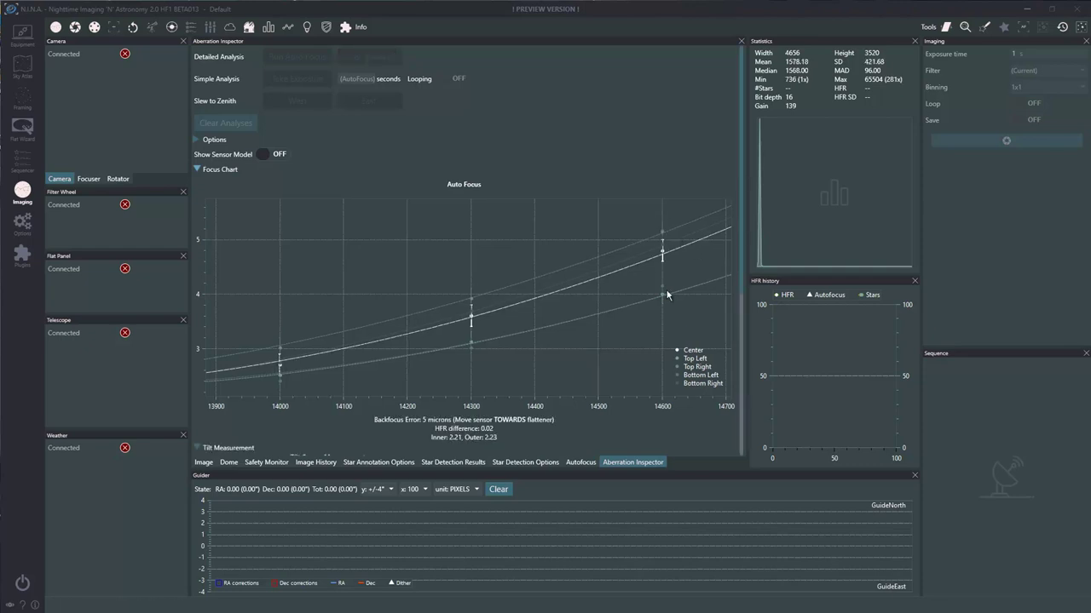
Examine the complete centre and corner focus curves in the Auto Focus chart.
scroll(404, 328, down, 5)
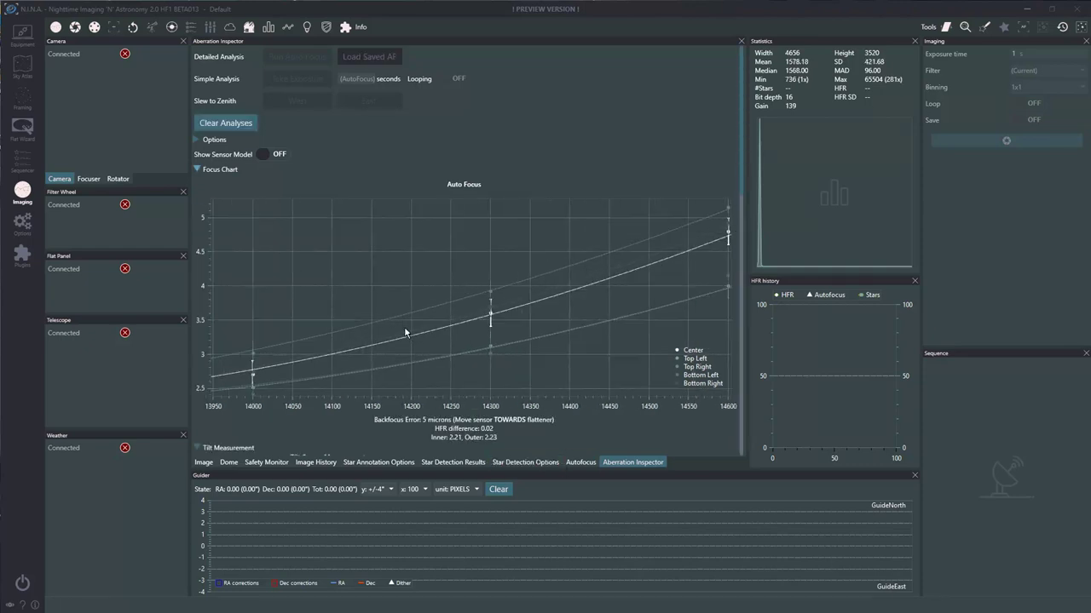
scroll(404, 333, down, 5)
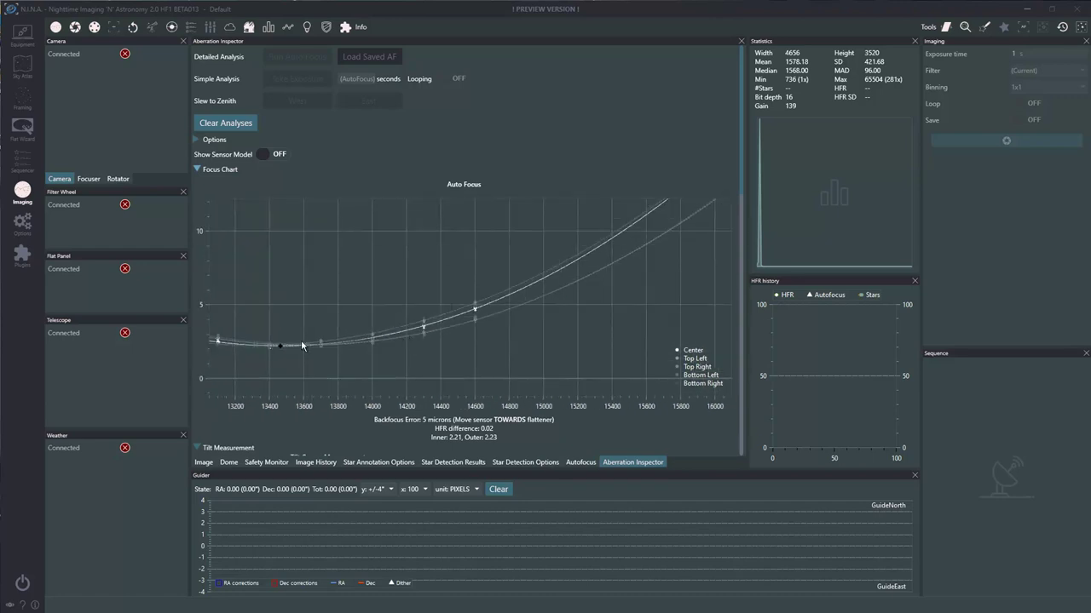
scroll(648, 346, down, 3)
scroll(300, 335, up, 4)
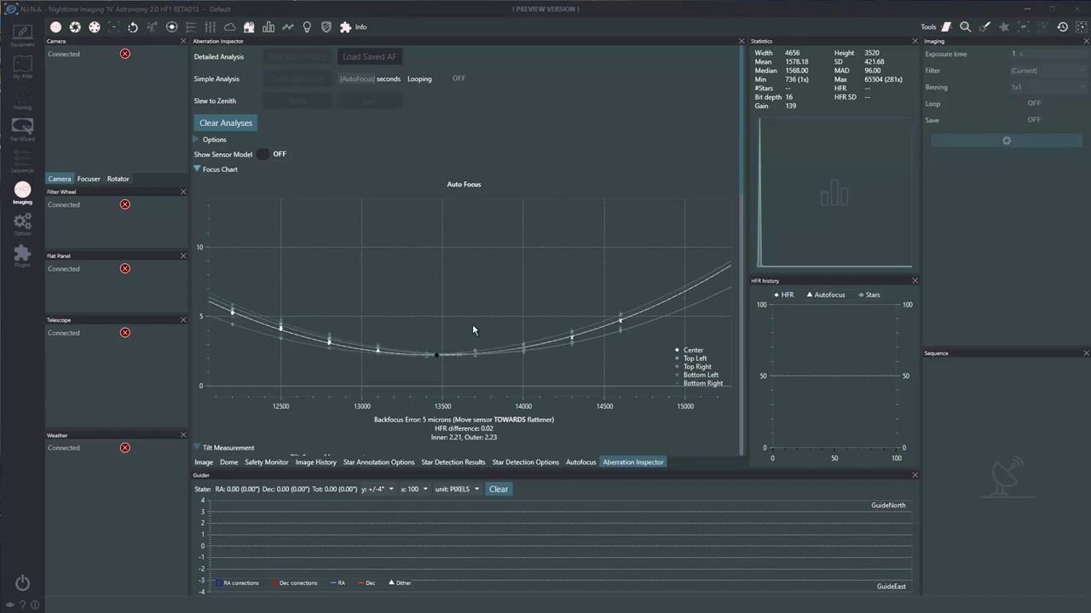
scroll(653, 341, down, 2)
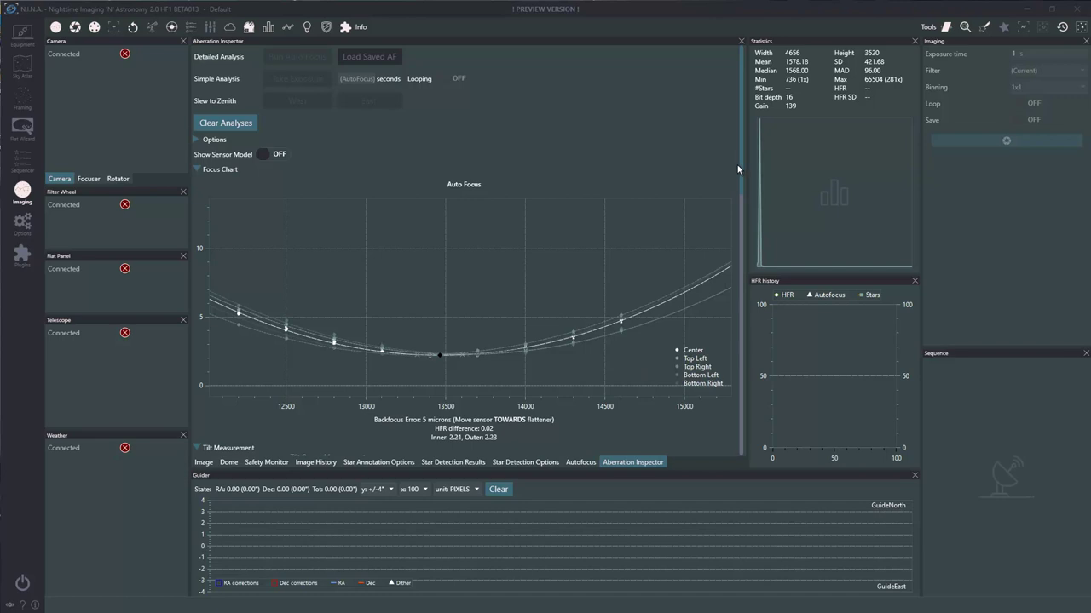
Review the tilt corner measurements and sensor tilt visualization, and compare them with the ASTAP tilt diagram.
scroll(743, 154, down, 1)
drag(742, 156, 745, 162)
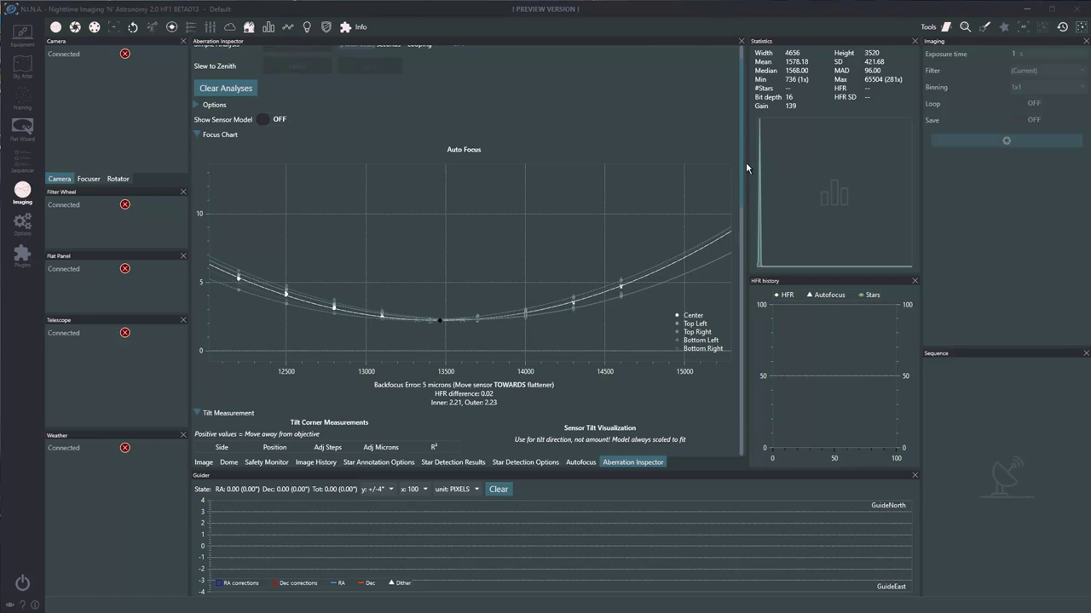
drag(740, 150, 692, 230)
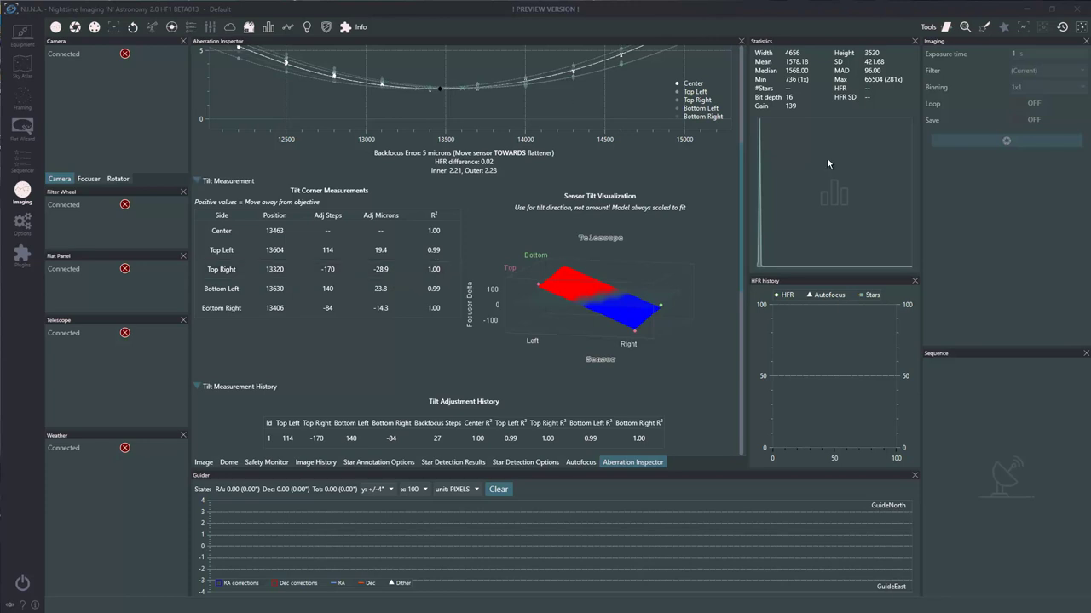
drag(746, 176, 743, 251)
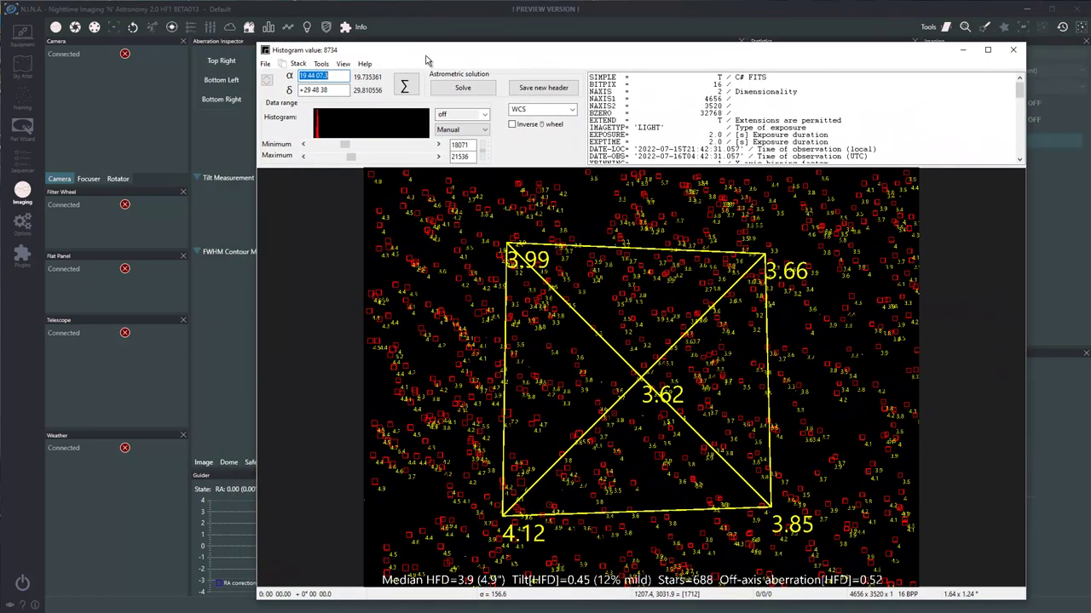
drag(427, 61, 1089, 81)
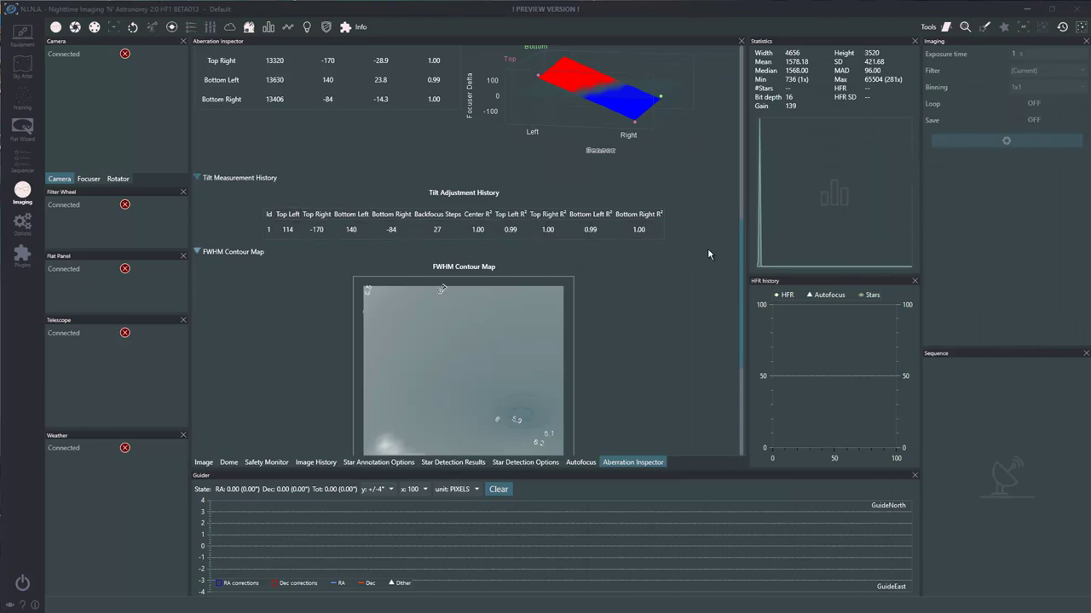
Examine the FWHM contour map and the eccentricity vectors of the loaded autofocus run.
drag(739, 241, 738, 302)
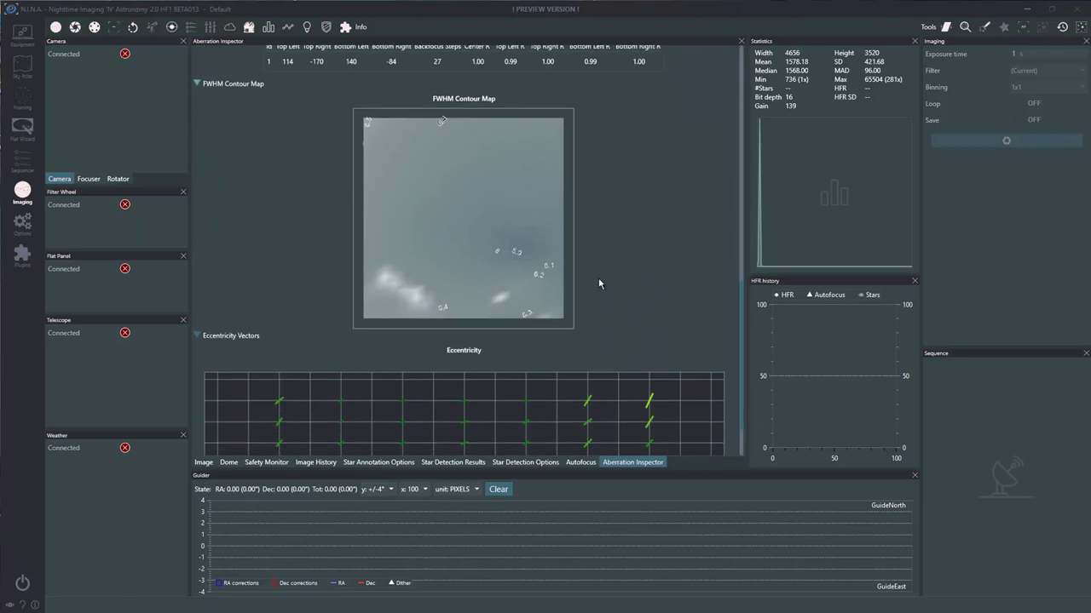
scroll(741, 307, down, 2)
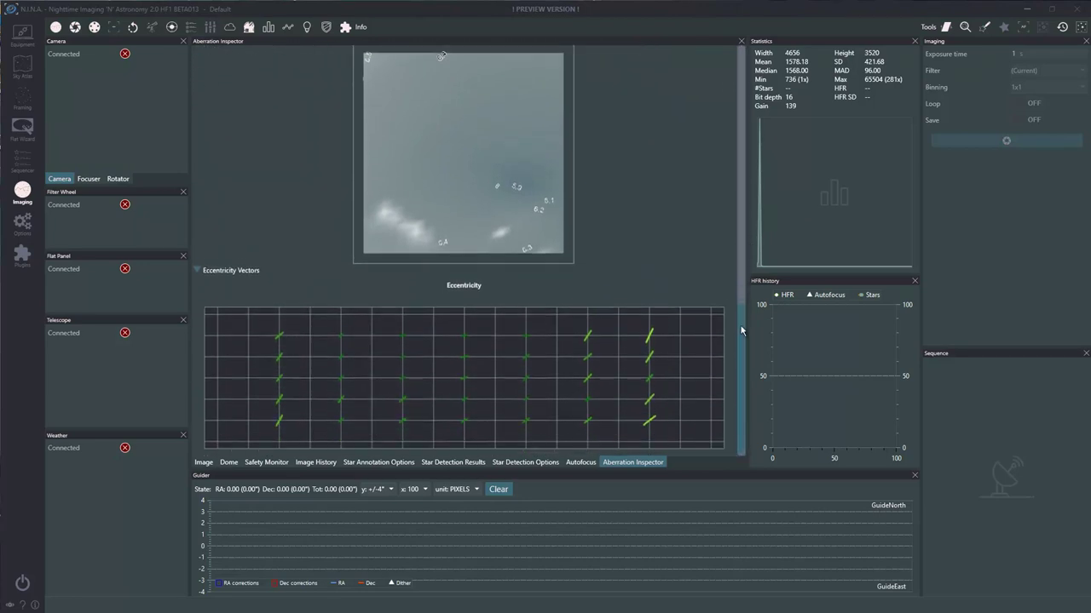
mouse_move(641, 355)
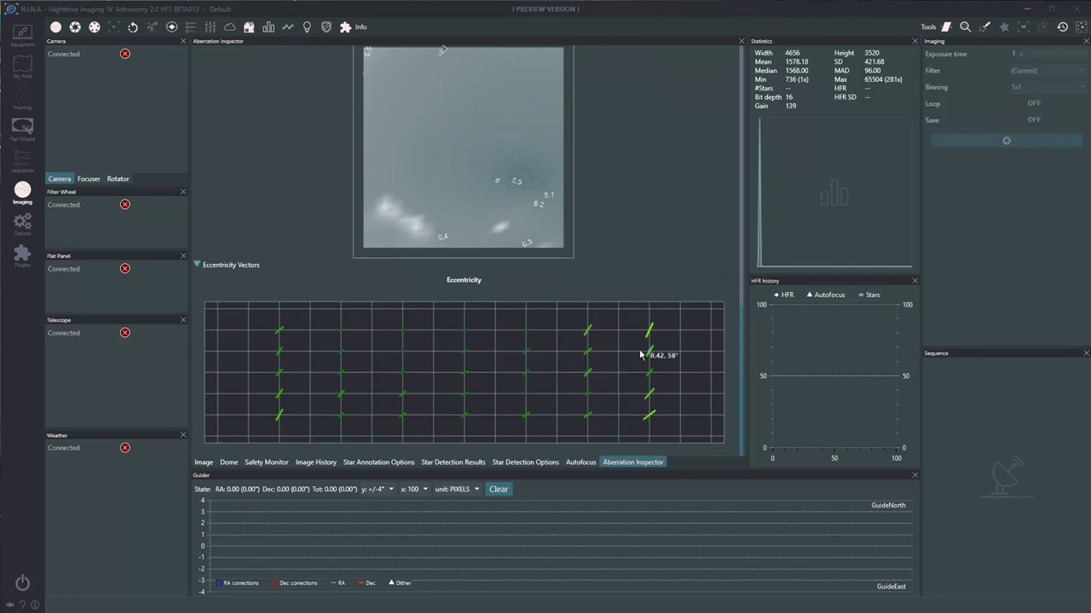
Inspect the eccentricity and angle of individual vectors in the outer and central columns of the Eccentricity grid.
mouse_move(648, 335)
mouse_move(409, 356)
mouse_move(340, 354)
mouse_move(467, 359)
mouse_move(648, 398)
mouse_move(284, 341)
scroll(743, 337, up, 1)
scroll(743, 343, down, 1)
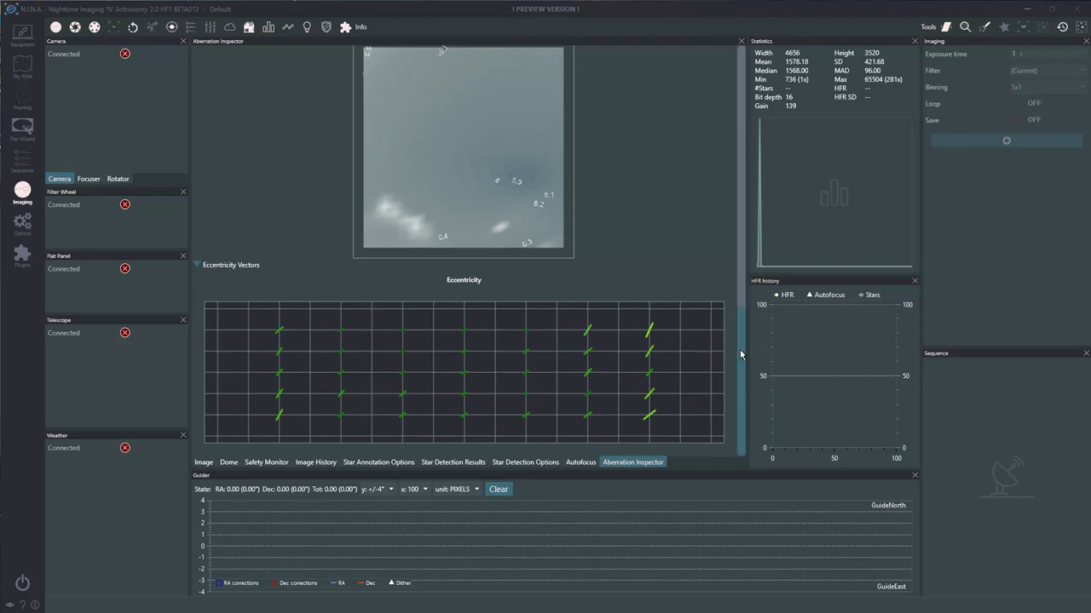
Review the sensor tilt visualization and the focus chart with its backfocus error.
drag(744, 352, 744, 178)
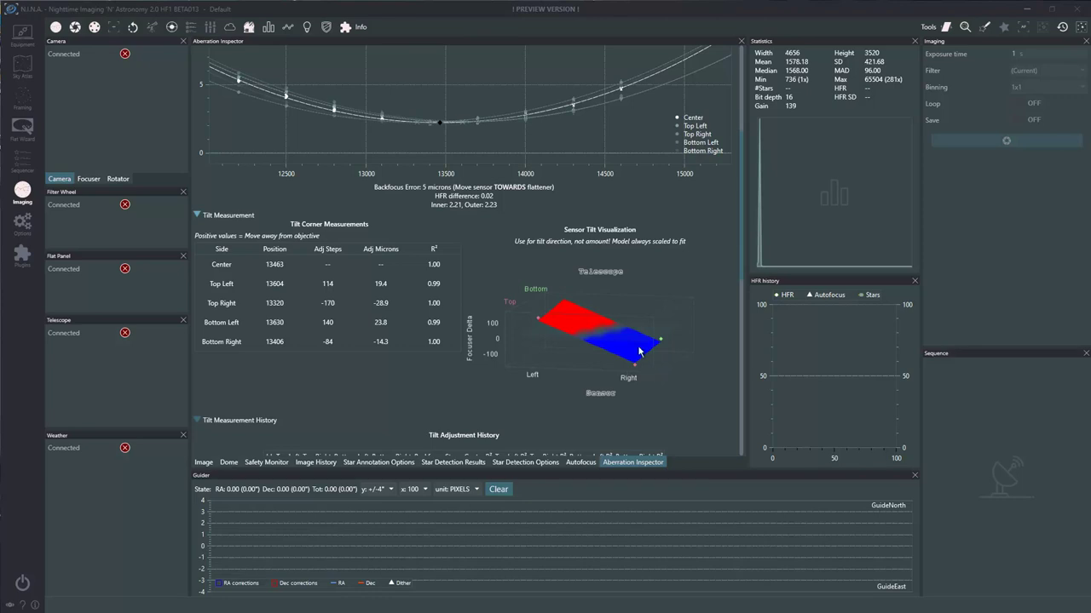
scroll(742, 249, down, 1)
scroll(743, 249, up, 4)
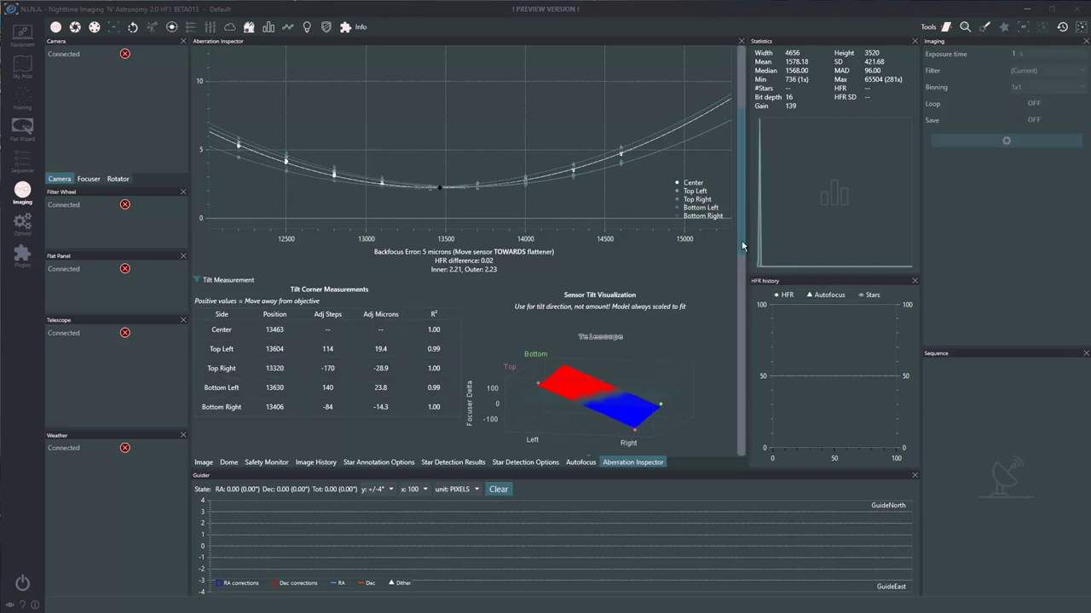
scroll(687, 253, up, 3)
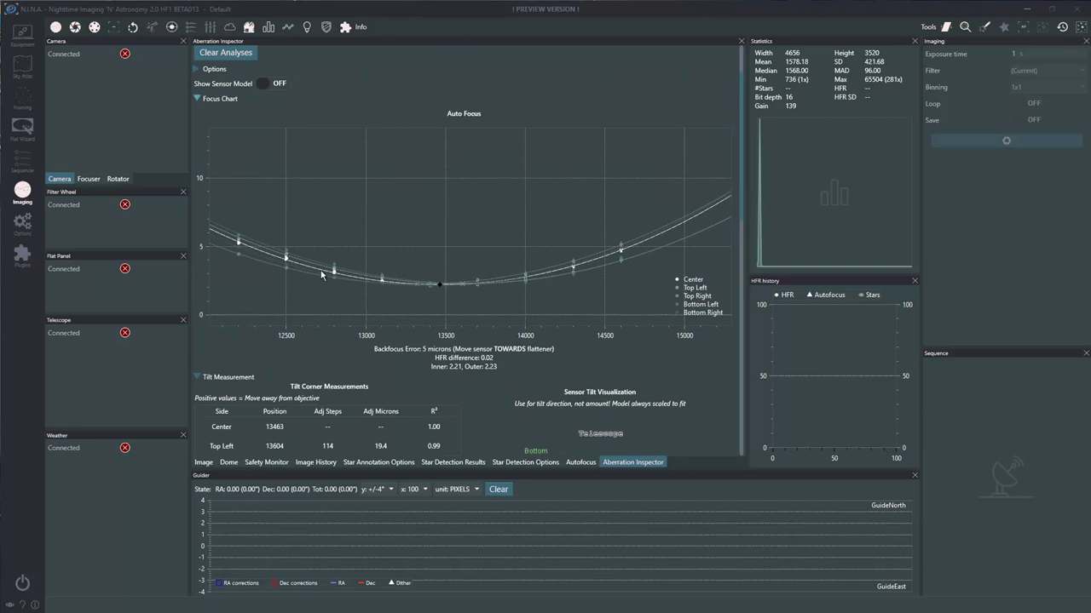
drag(744, 219, 739, 252)
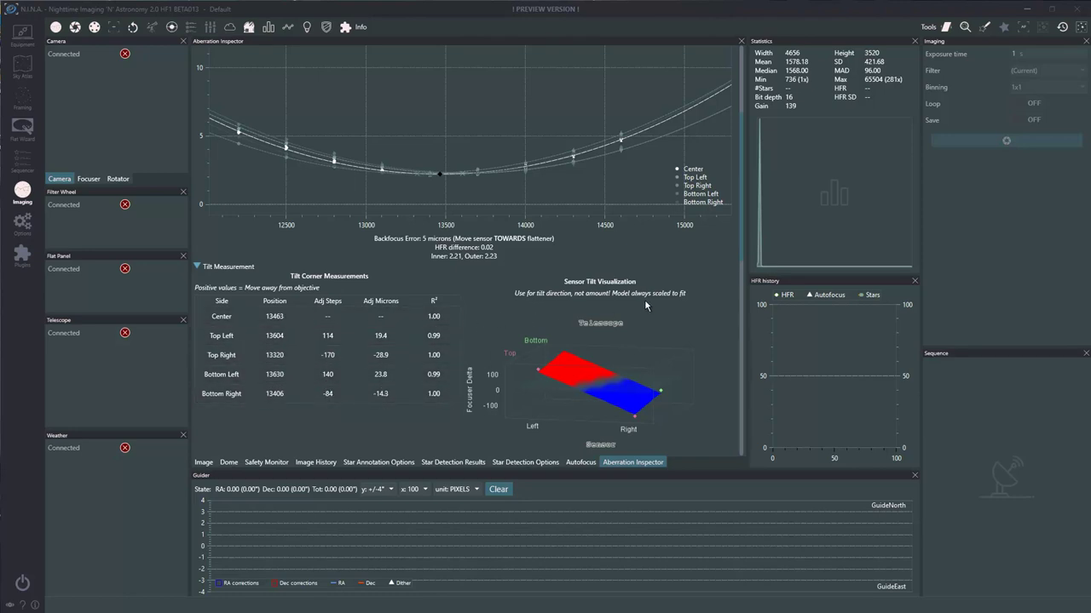
drag(740, 248, 745, 165)
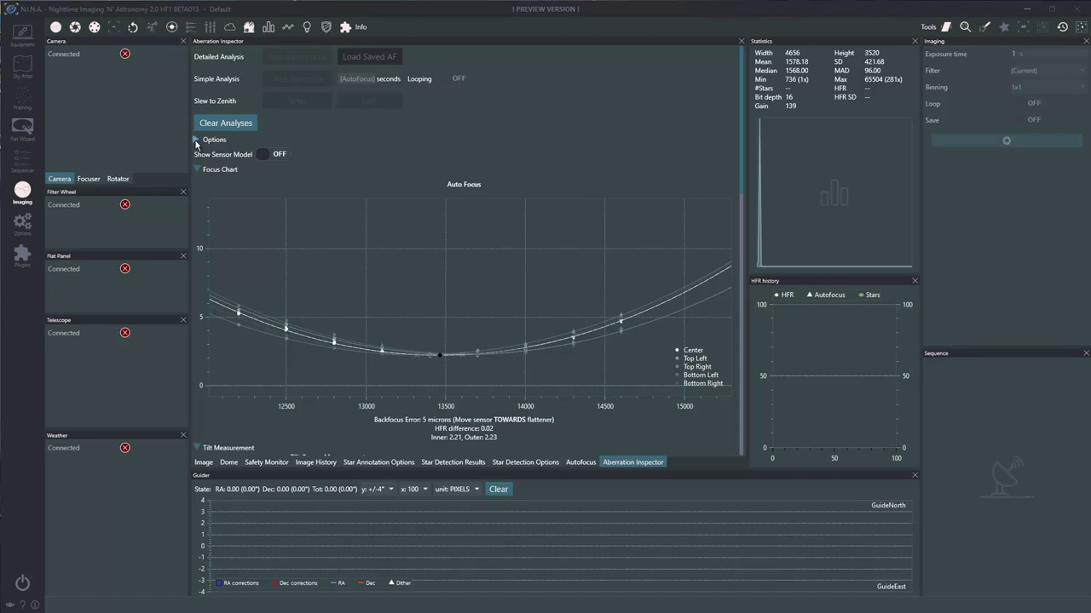
Expand the analysis options, try step sizes of 80 and 100, and set the step size to 300.
click(196, 141)
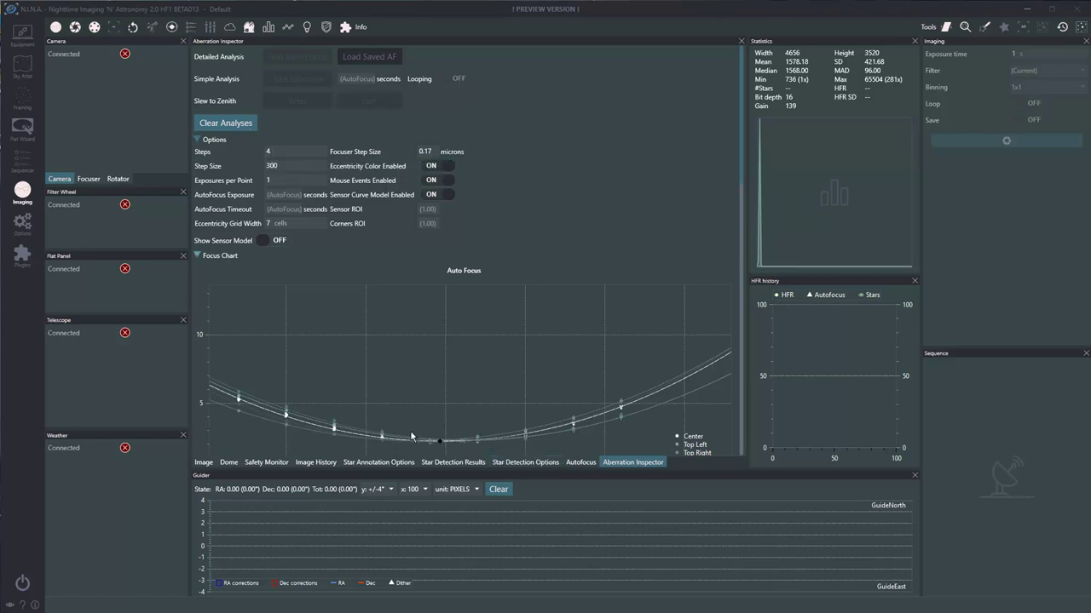
double_click(271, 167)
text(80)
key(ctrl+a)
text(100)
mouse_move(404, 209)
key(ctrl+a)
key(BackSpace)
text(300)
drag(285, 165, 261, 169)
click(514, 191)
Try a focuser step size of 1 micron and check the tilt corner measurements.
mouse_move(377, 158)
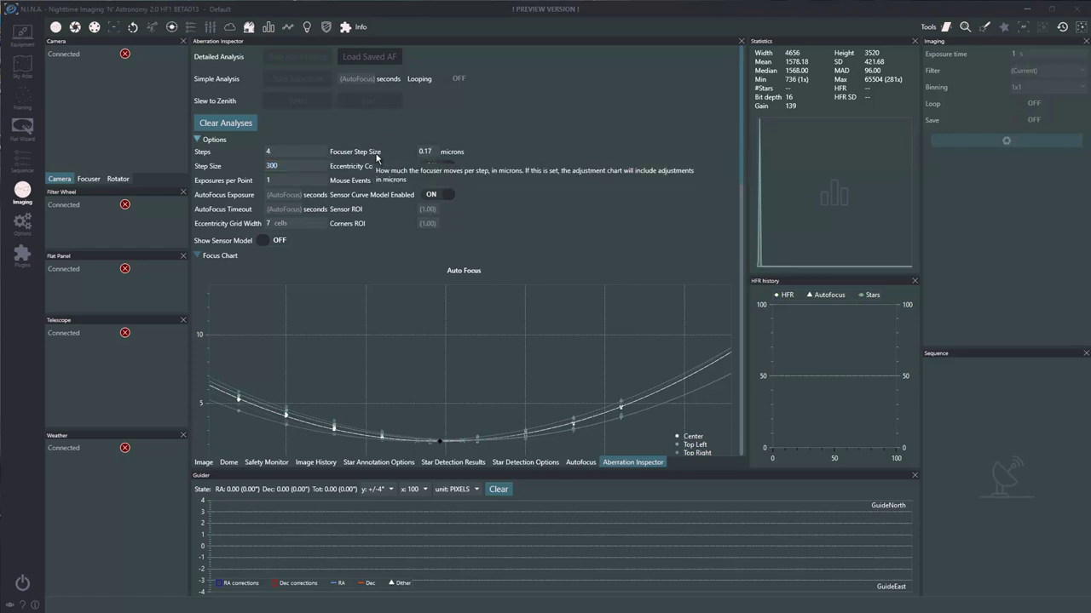
click(432, 152)
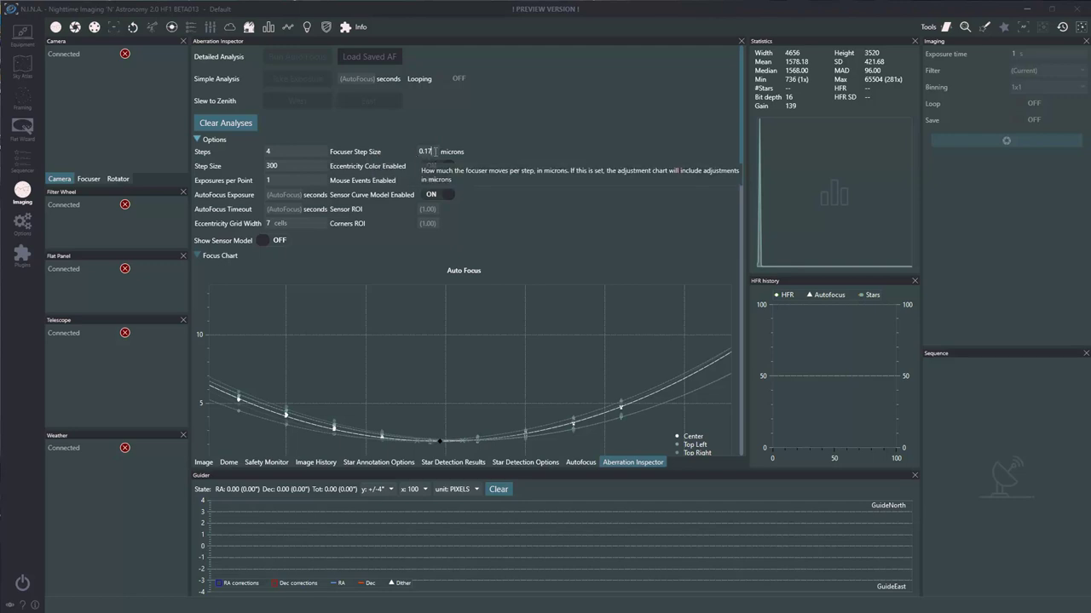
text(1)
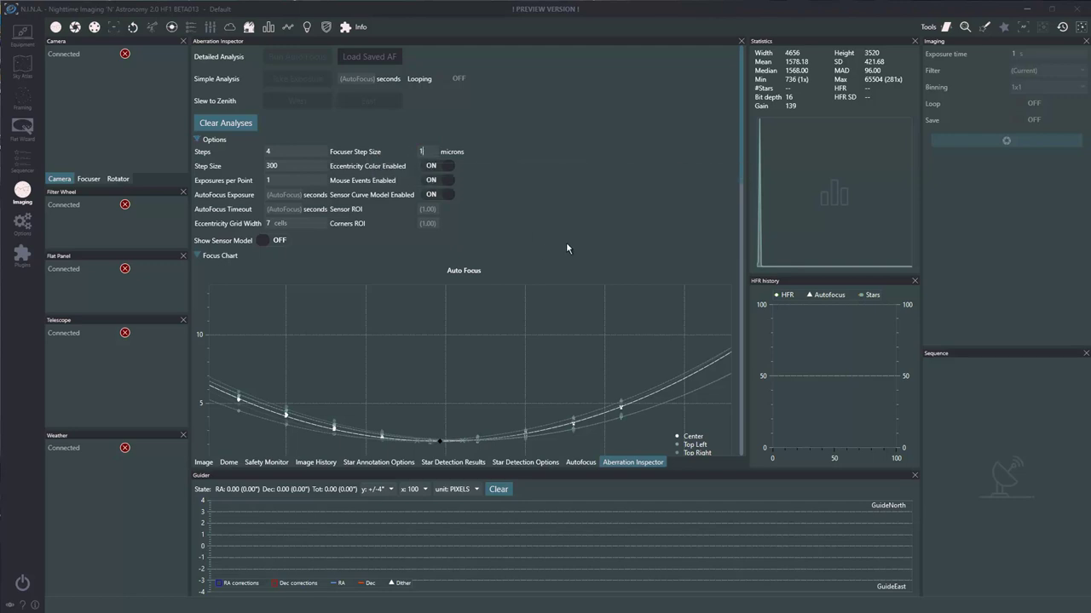
drag(742, 157, 751, 250)
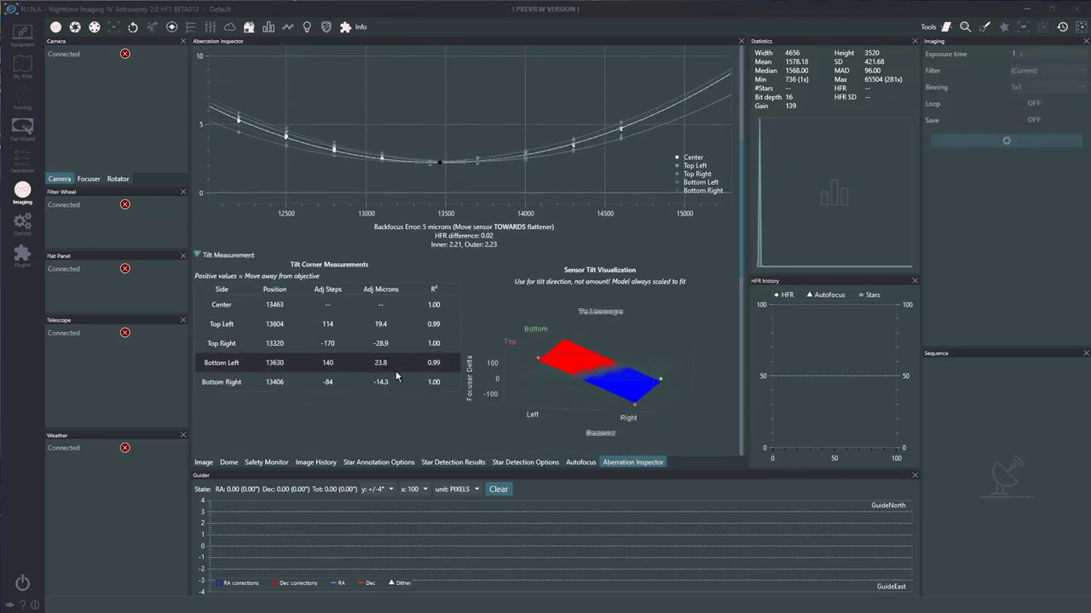
Set the focuser step size to .17 microns in the analysis options.
drag(737, 209, 745, 98)
double_click(424, 152)
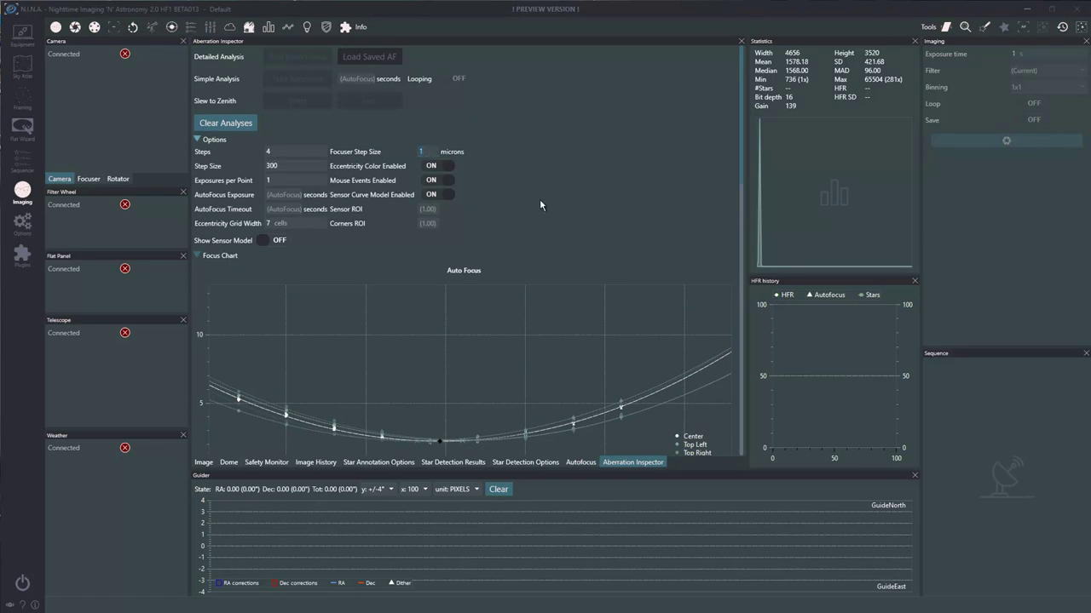
text(.17)
Switch to Calculator, compute 1 divided by 5600, and close it.
click(1043, 584)
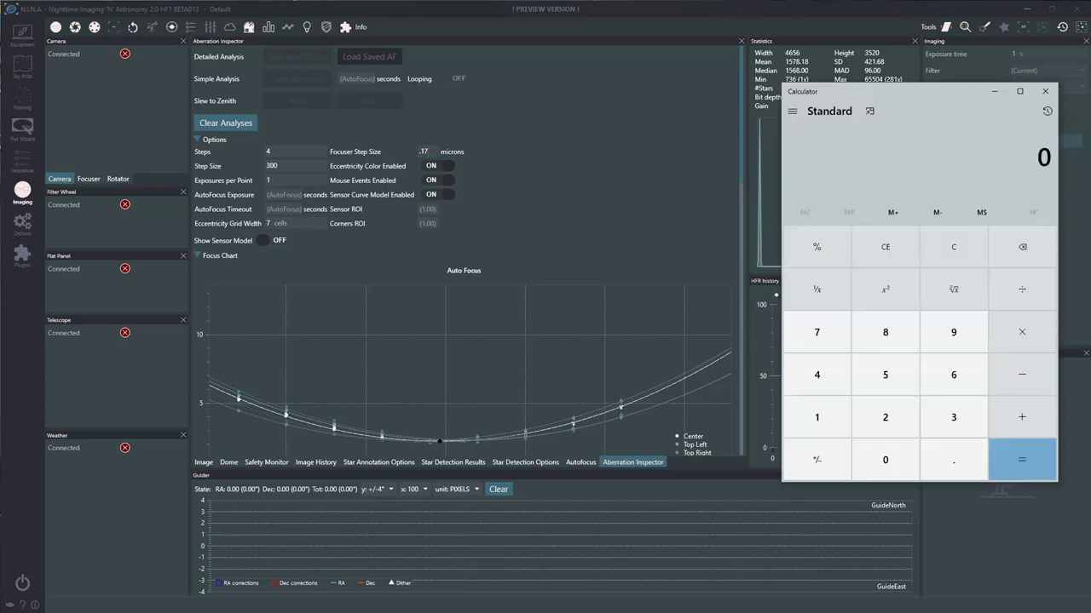
text(5,600)
key(BackSpace)
key(BackSpace)
key(BackSpace)
key(BackSpace)
text(1/5600)
key(Return)
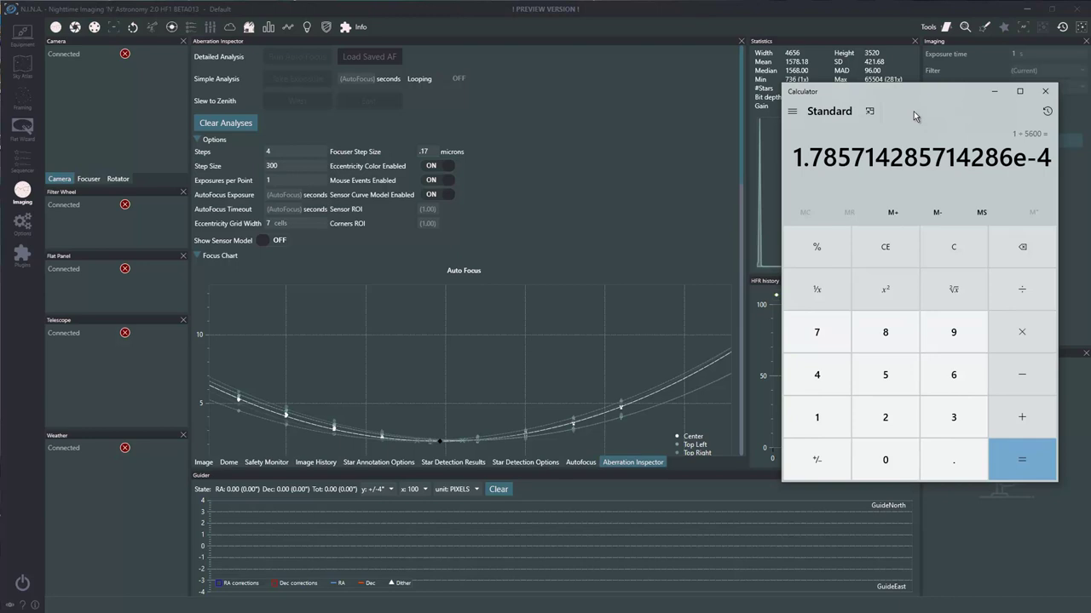
click(1047, 93)
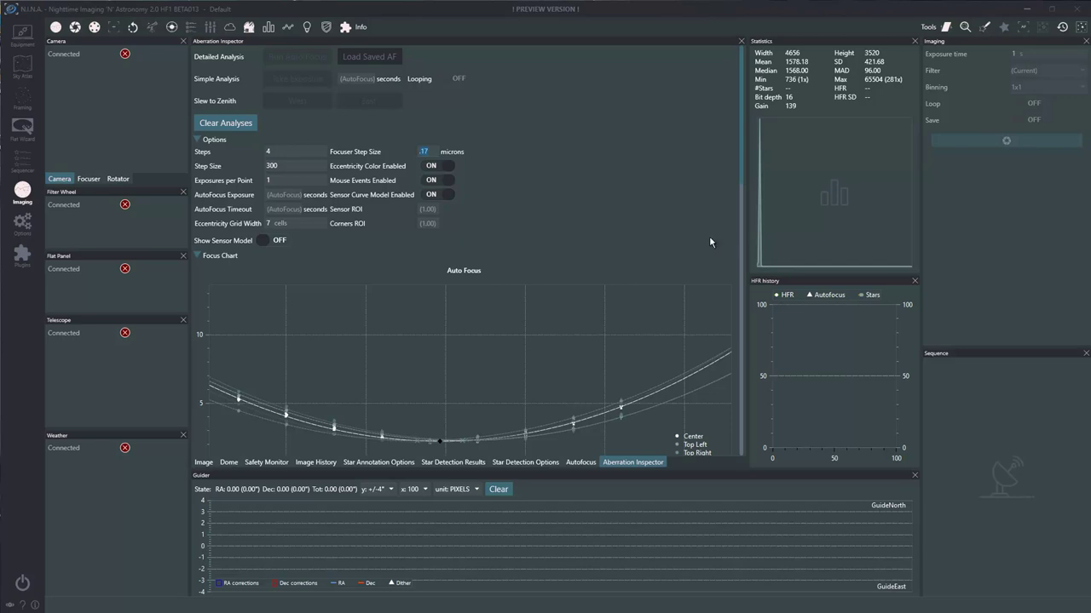
Compare the tilt corner measurements with the HFD tilt diagram in ASTAP, and move its window out of view.
drag(741, 170, 740, 261)
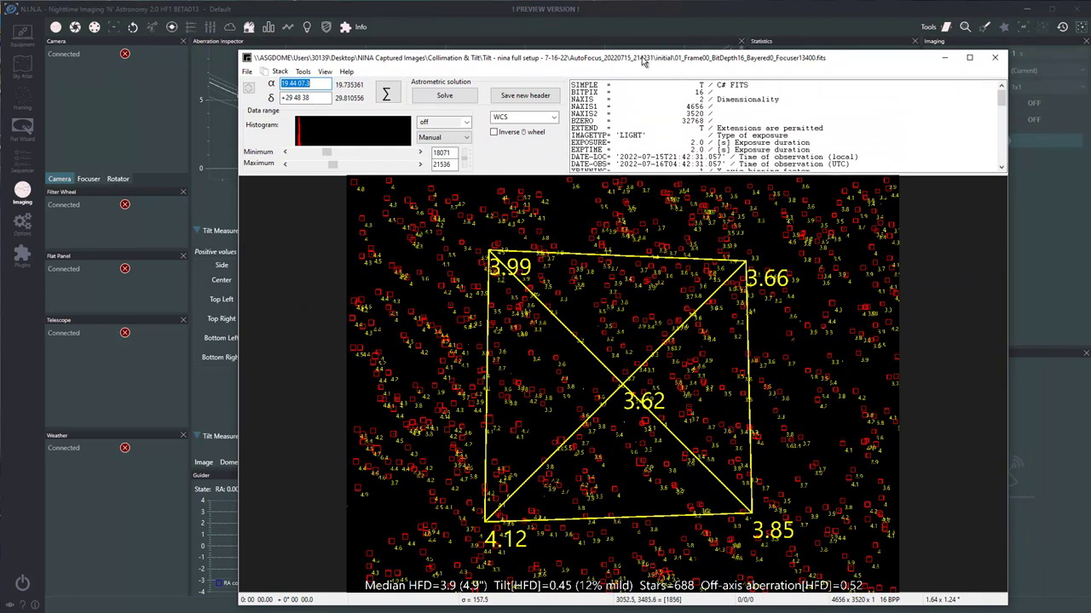
drag(644, 60, 1090, 53)
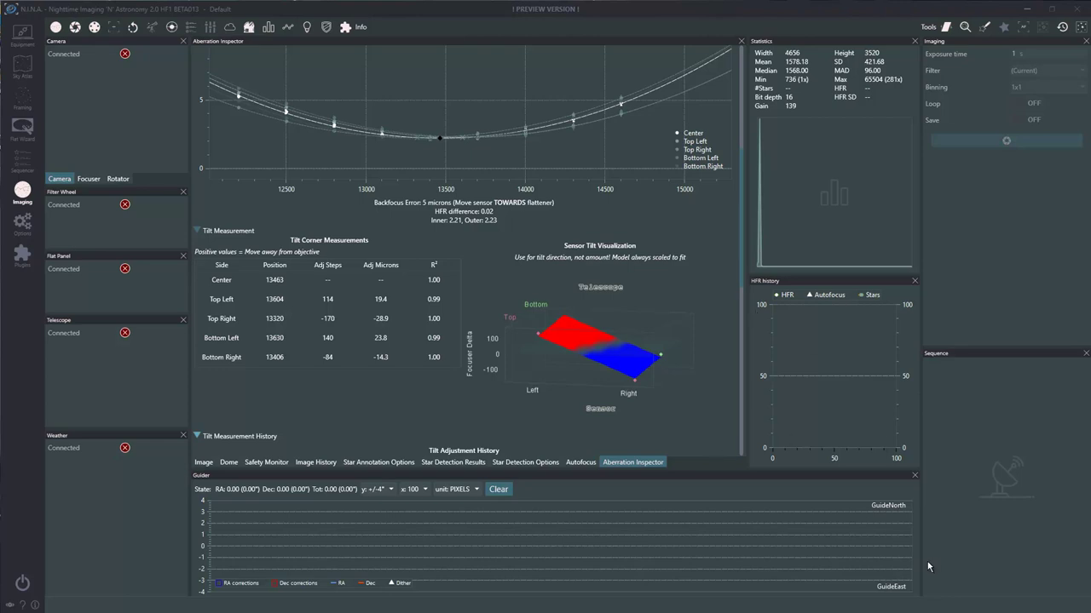
Compute 25.4 divided by 120 in Calculator, placing its window beside the tilt corner measurements.
drag(914, 86, 789, 109)
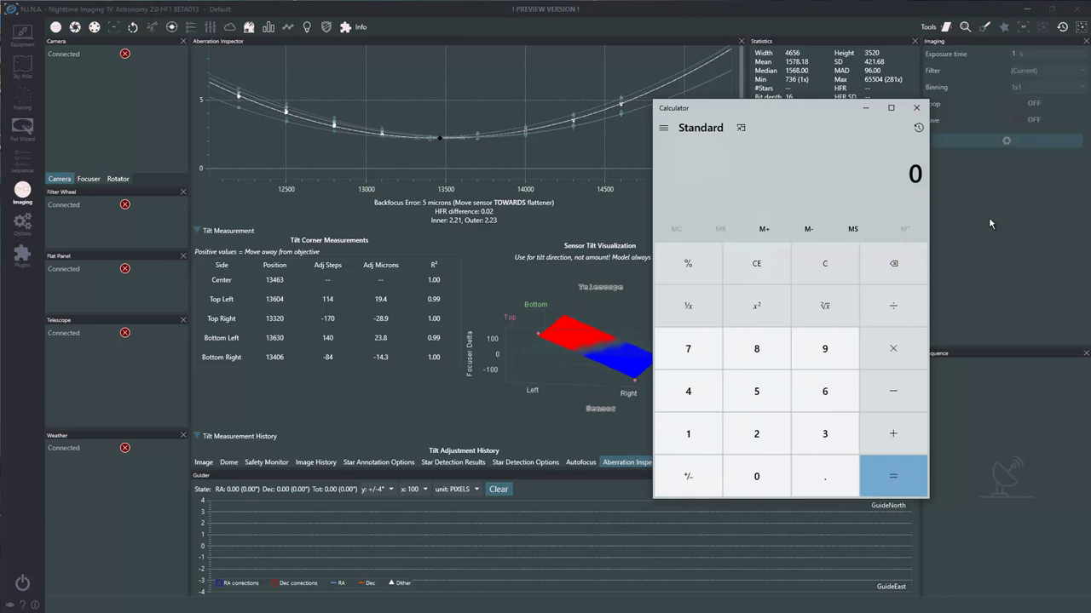
text(2.)
key(BackSpace)
text(5.4 )
text(+ 120)
key(Return)
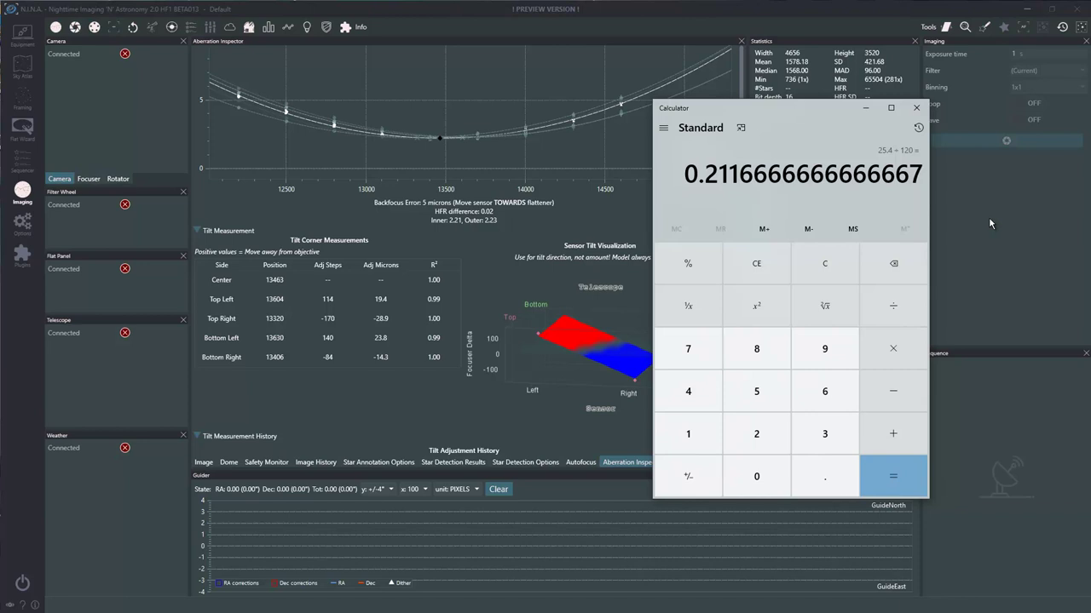
drag(752, 111, 730, 133)
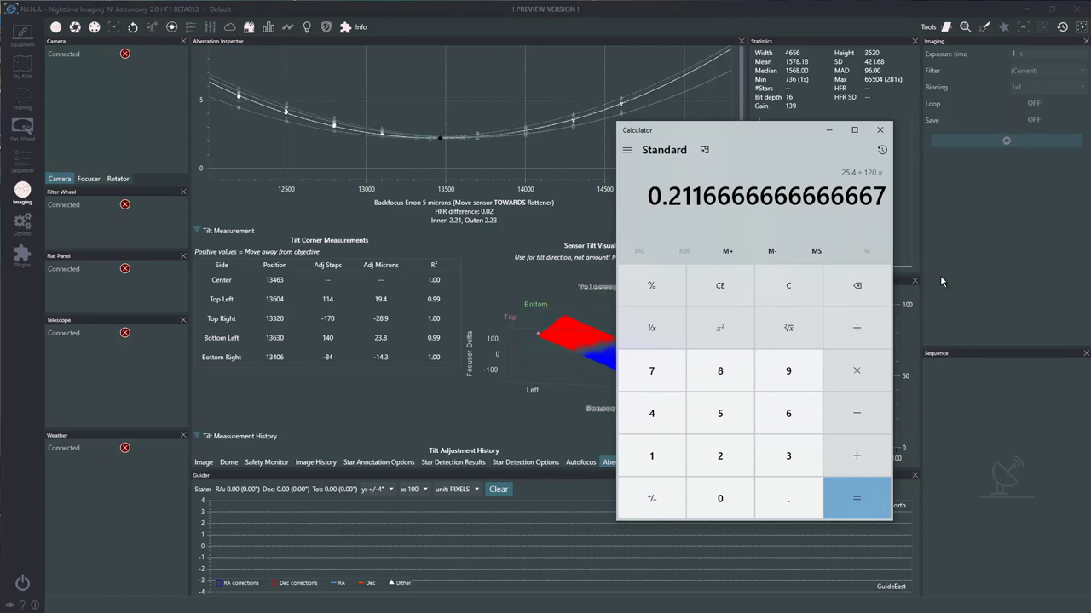
Compute 212 divided by 4 in Calculator and move its window clear of the sensor tilt visualization.
text(211)
key(BackSpace)
text(2)
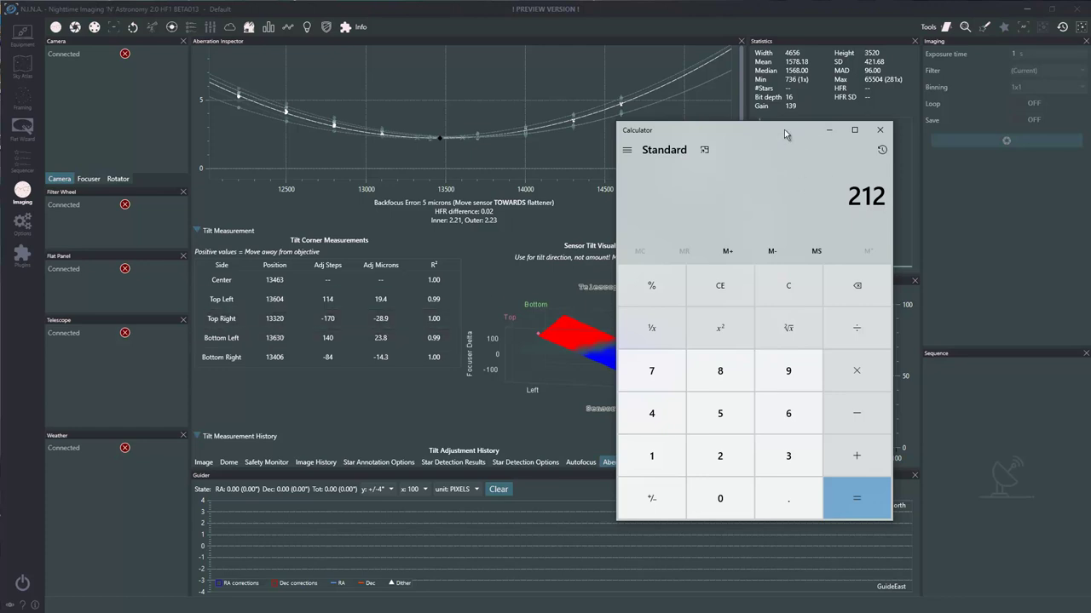
key(slash)
key(4)
key(Return)
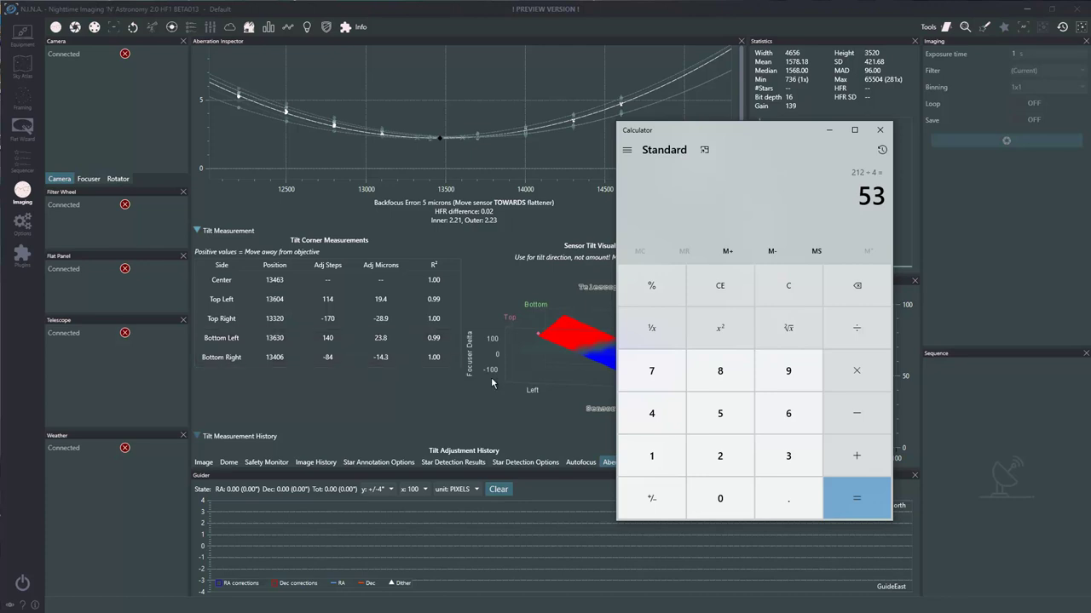
drag(749, 138, 825, 162)
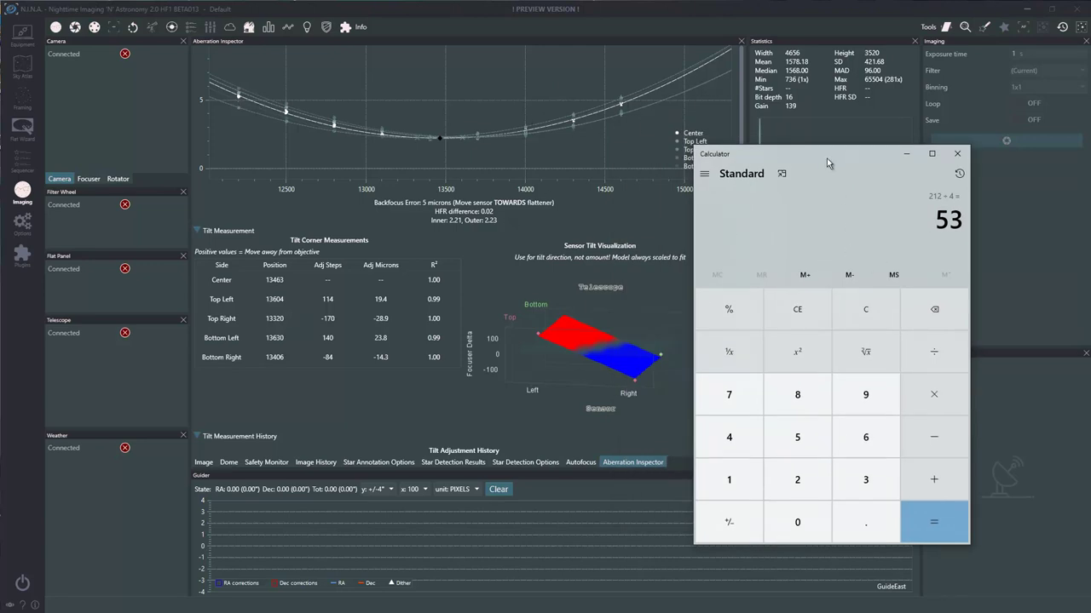
drag(827, 158, 889, 179)
Turn on Show Sensor Model for the loaded autofocus run.
drag(741, 254, 742, 143)
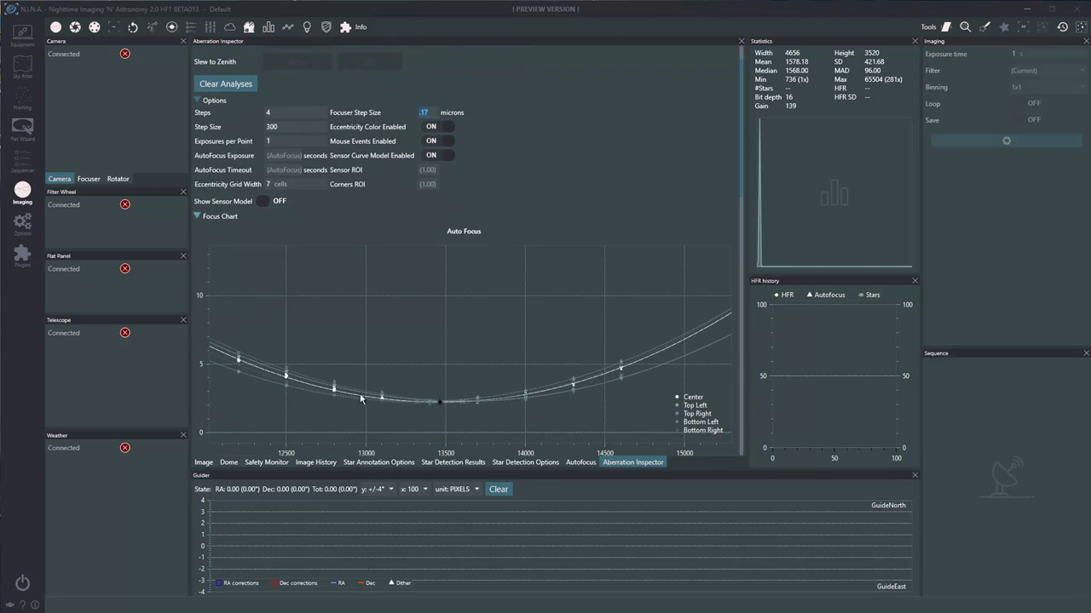
drag(743, 121, 739, 106)
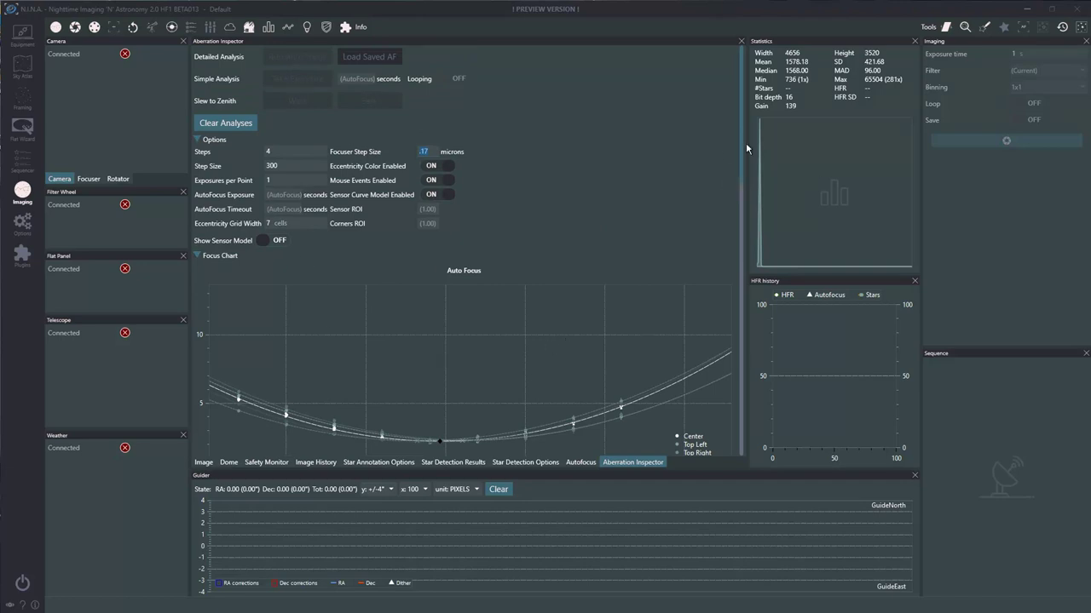
drag(743, 138, 742, 258)
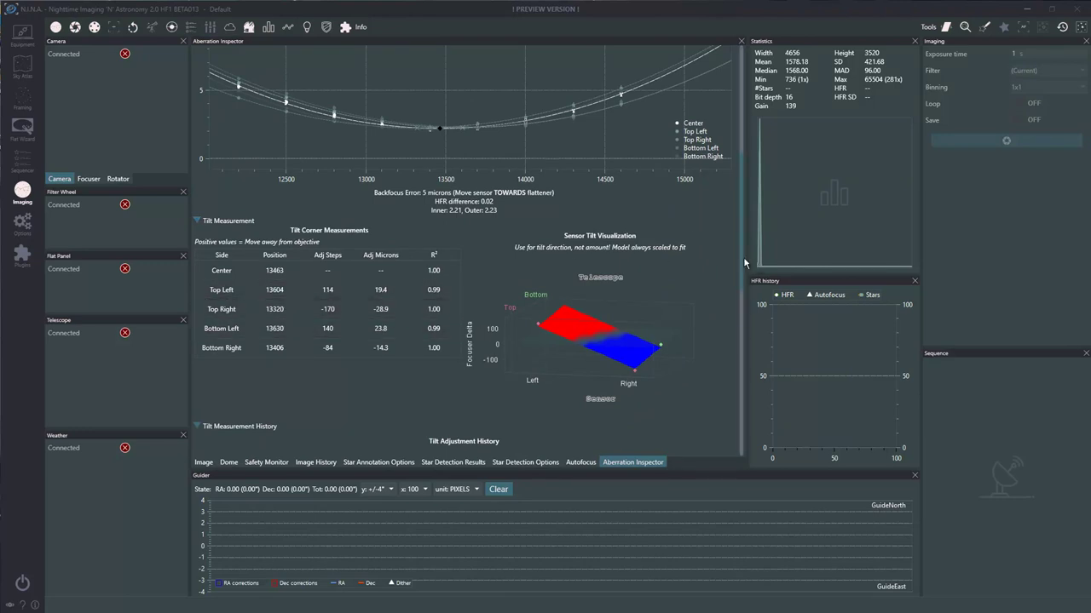
drag(738, 211, 744, 154)
scroll(588, 152, up, 2)
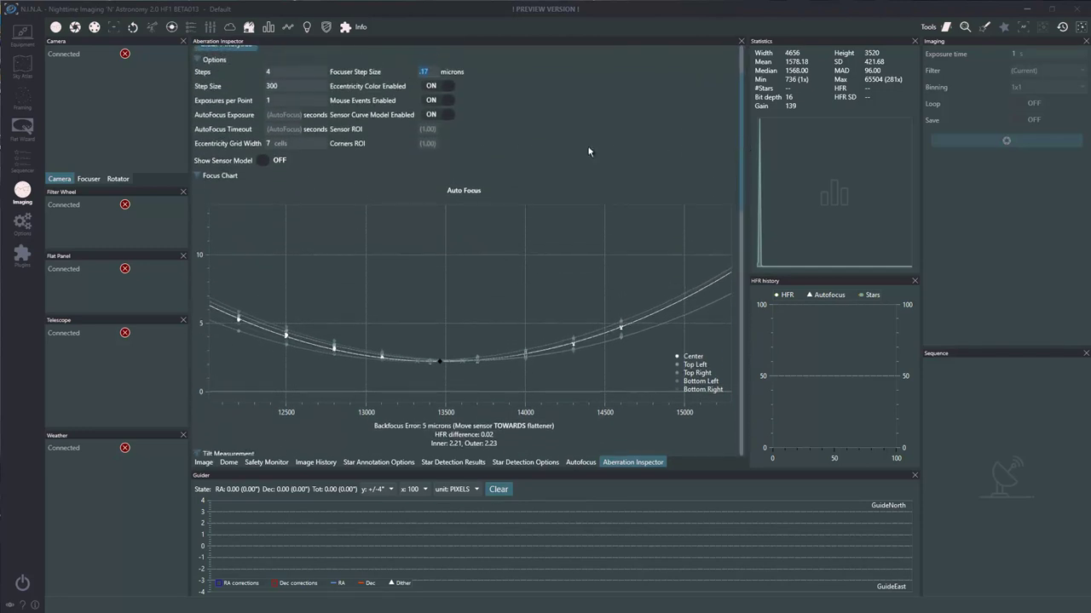
click(265, 161)
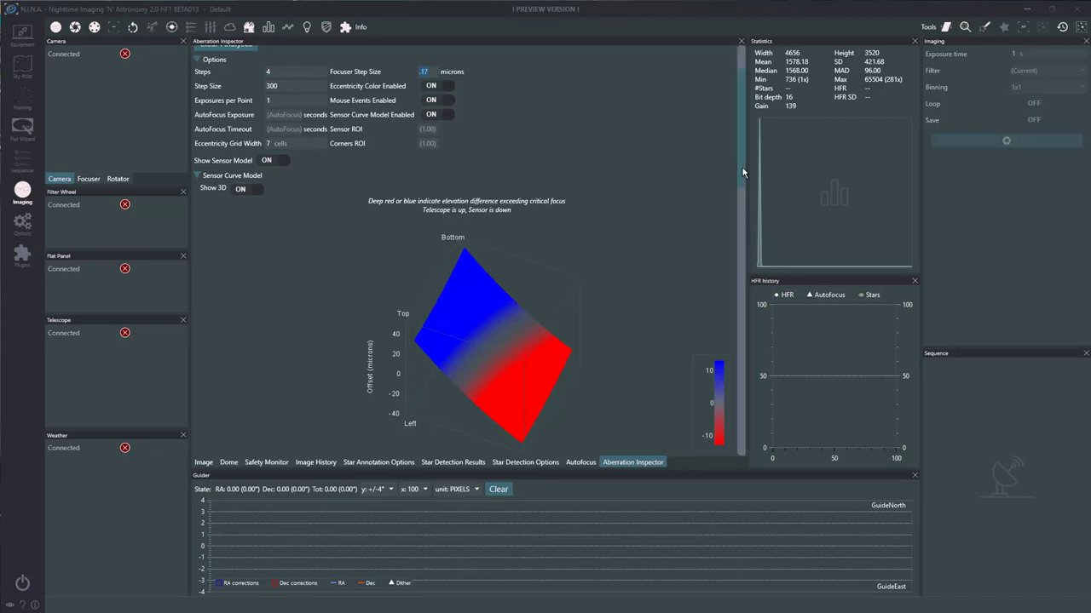
Look over the sensor curve model and turn off its 3D display to show it flat.
scroll(743, 179, down, 1)
scroll(743, 179, down, 5)
scroll(742, 181, up, 4)
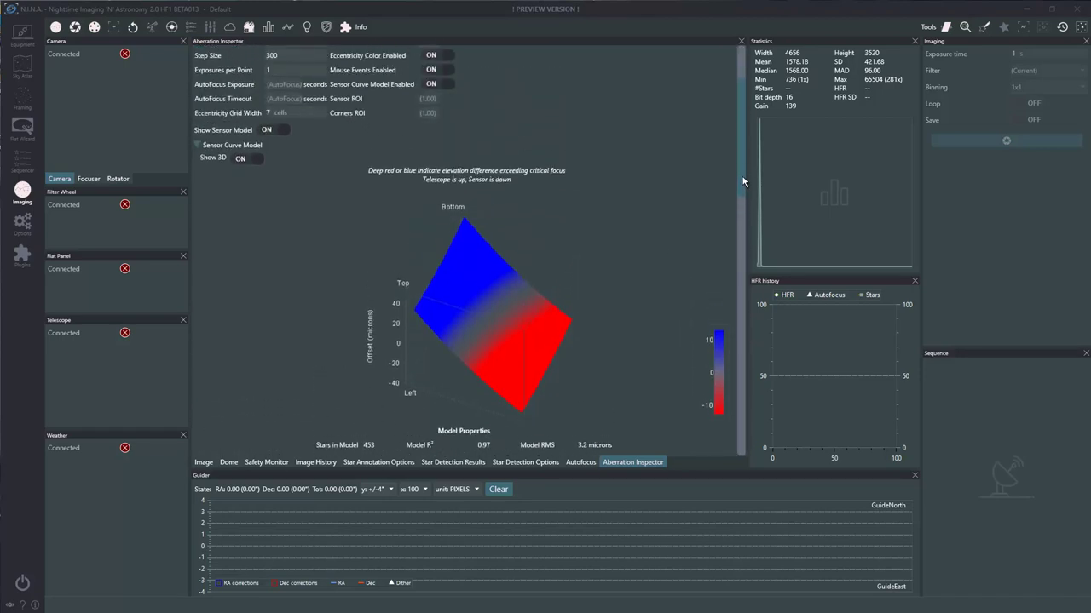
click(238, 151)
click(239, 153)
click(240, 153)
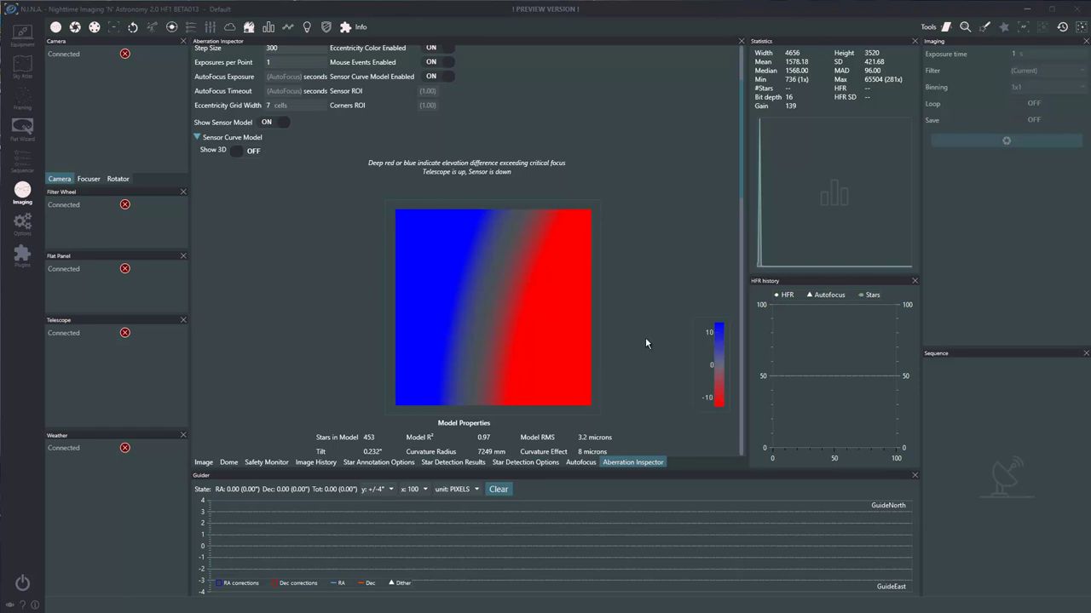
Review the sensor model's properties, analysis checks and tilt corner measurements.
drag(736, 119, 731, 204)
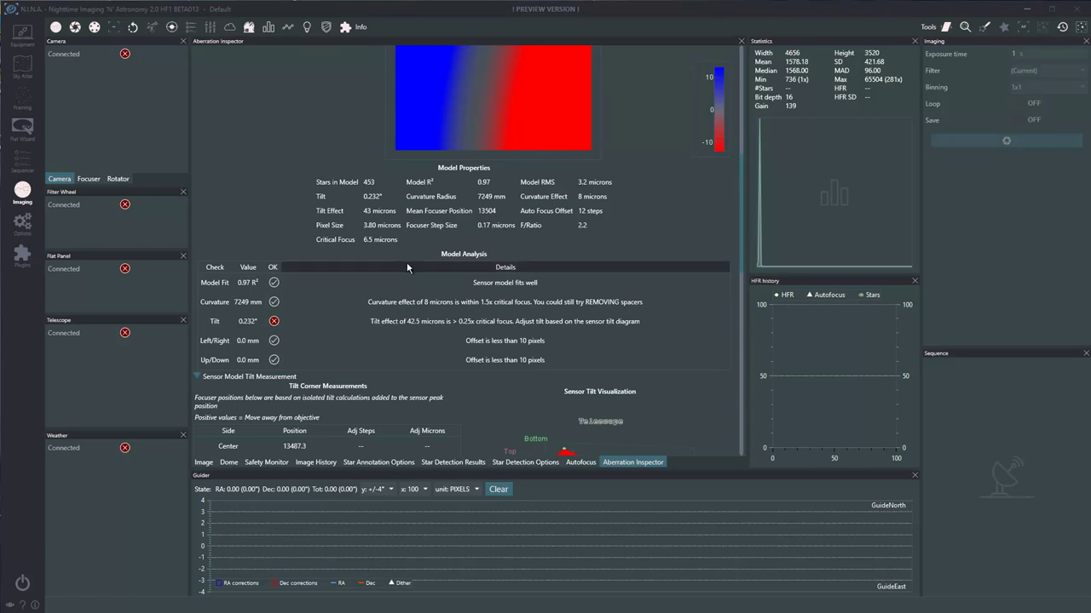
mouse_move(371, 246)
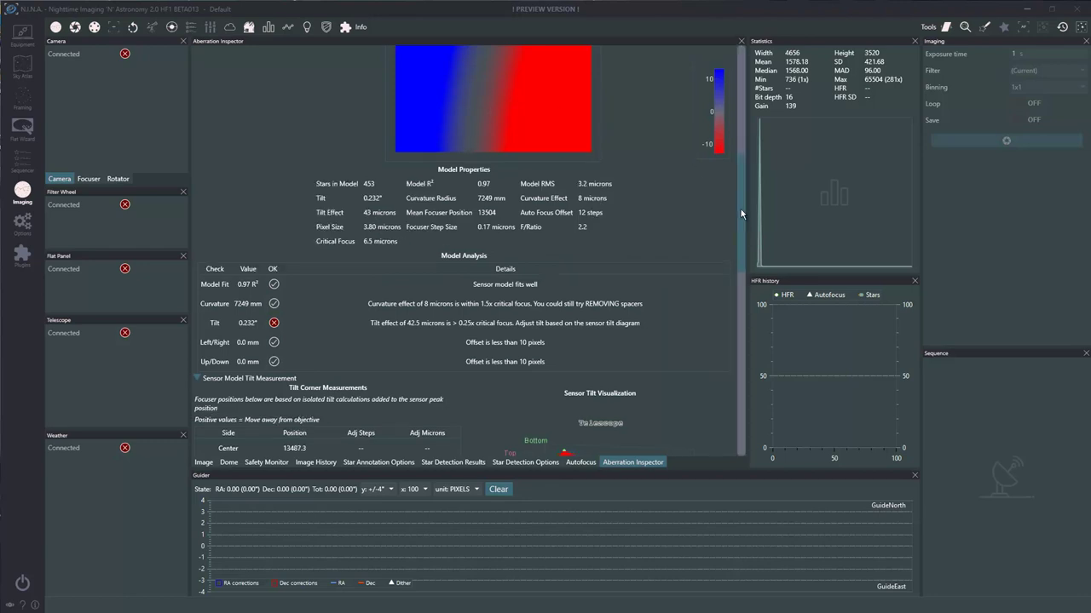
scroll(740, 209, up, 1)
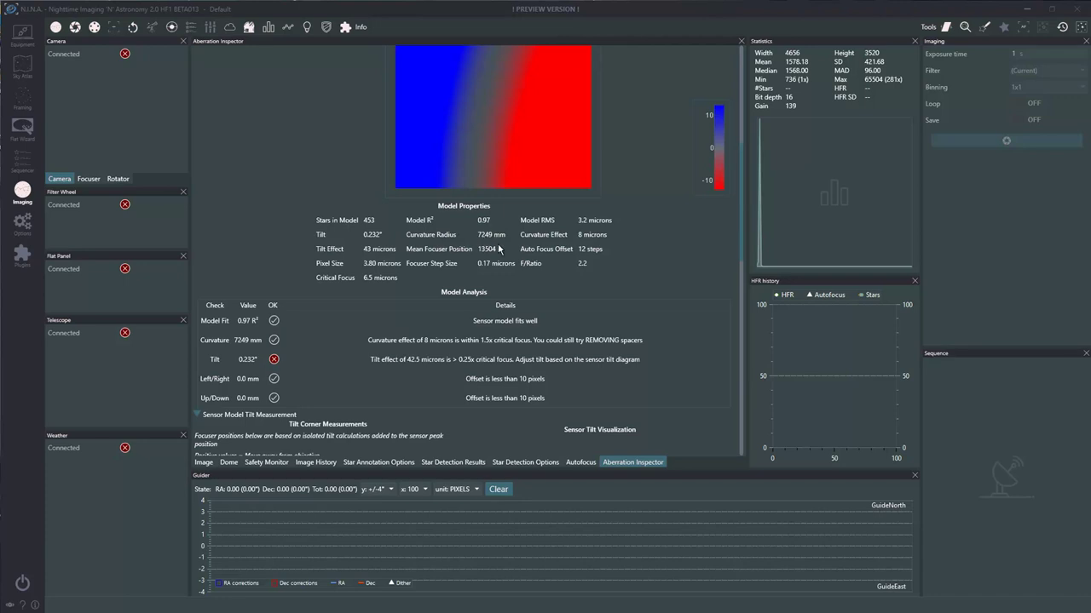
mouse_move(530, 248)
mouse_move(488, 238)
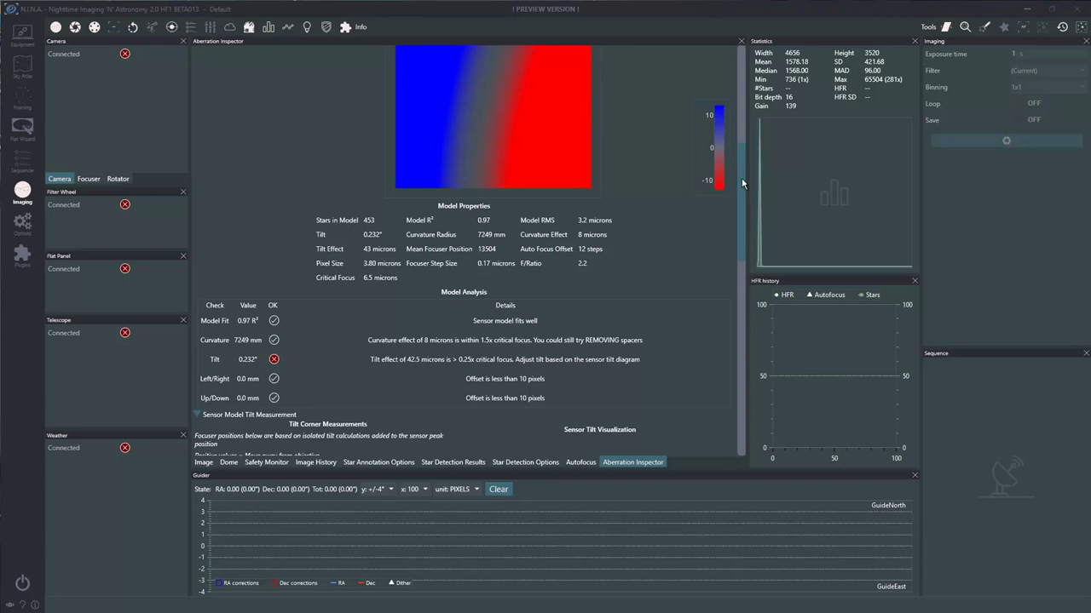
scroll(740, 185, down, 3)
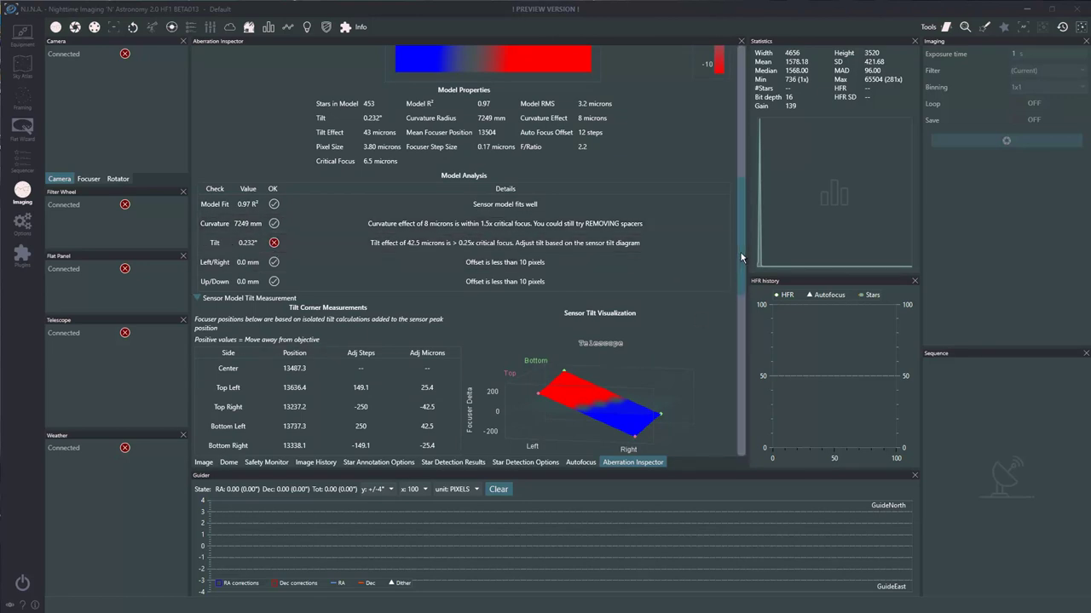
Turn off Show Sensor Model and return to the autofocus run's focus chart and tilt measurements.
drag(740, 205, 733, 76)
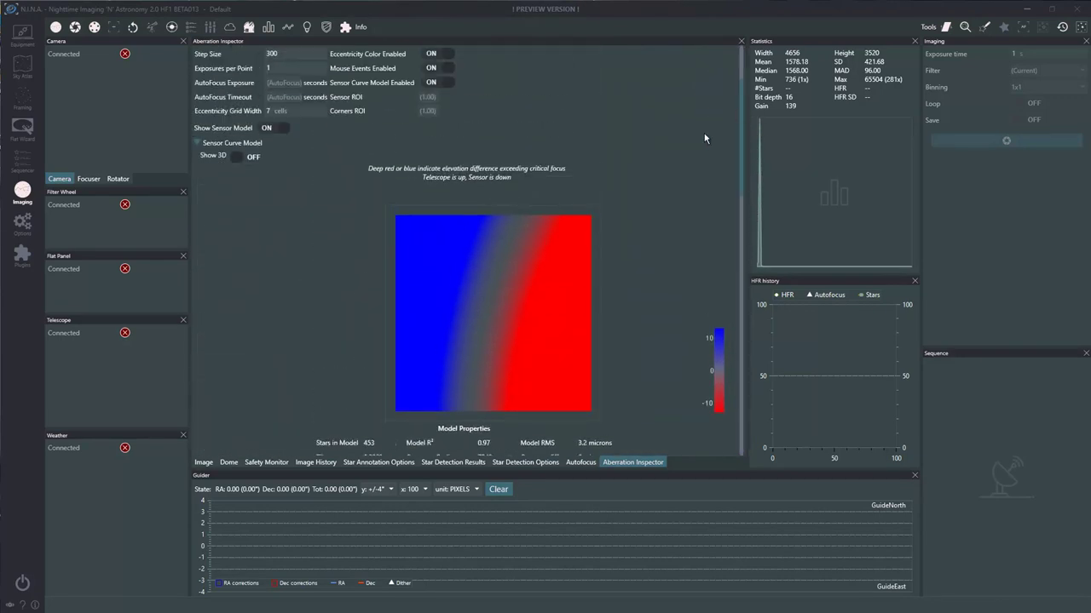
click(274, 133)
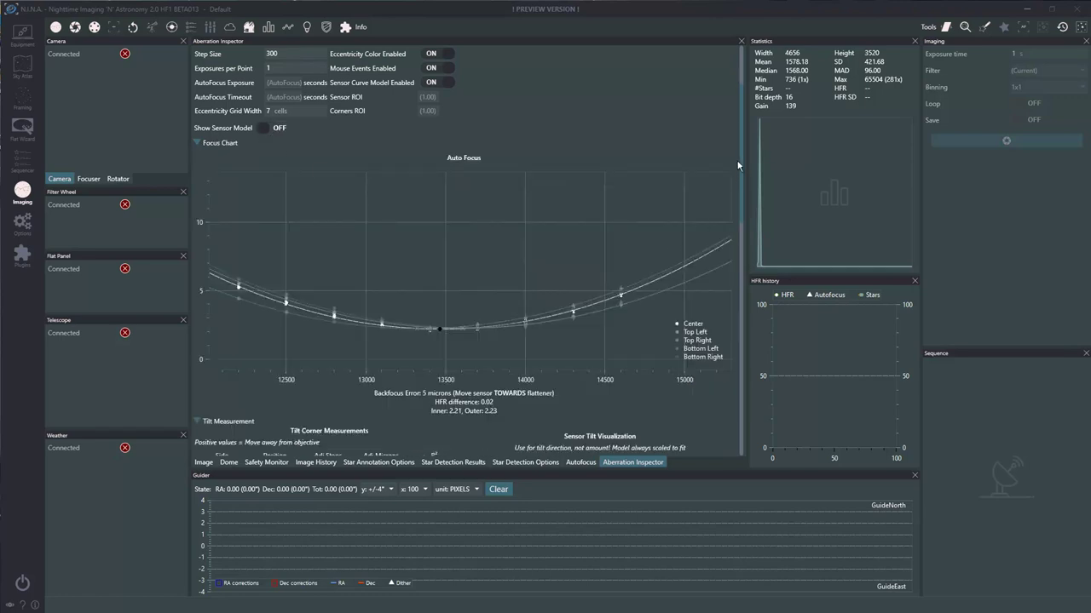
drag(739, 156, 744, 192)
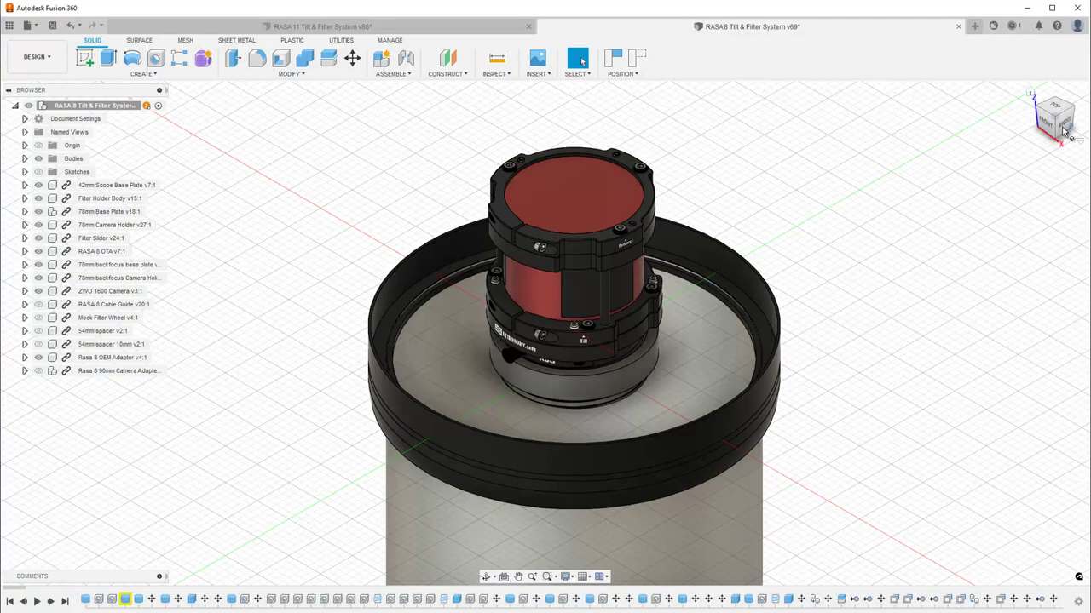
Switch to Fusion 360 and closely inspect the front tilt adjustment screws on the RASA 8 Tilt & Filter System model.
mouse_move(1055, 128)
mouse_down()
mouse_move(1046, 146)
mouse_move(1052, 124)
mouse_up()
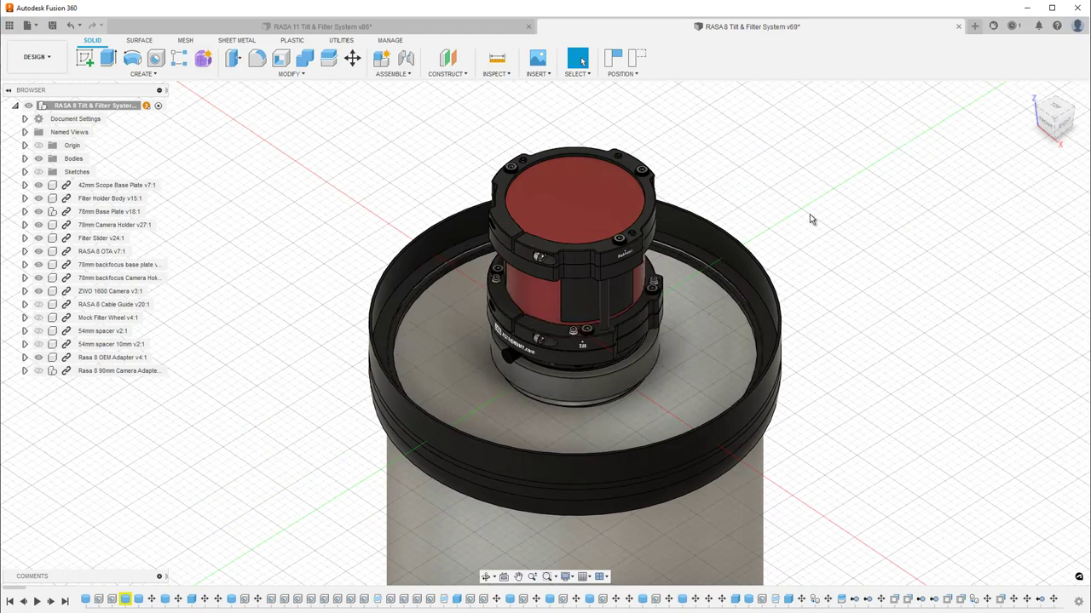
scroll(565, 338, down, 2)
scroll(566, 338, up, 8)
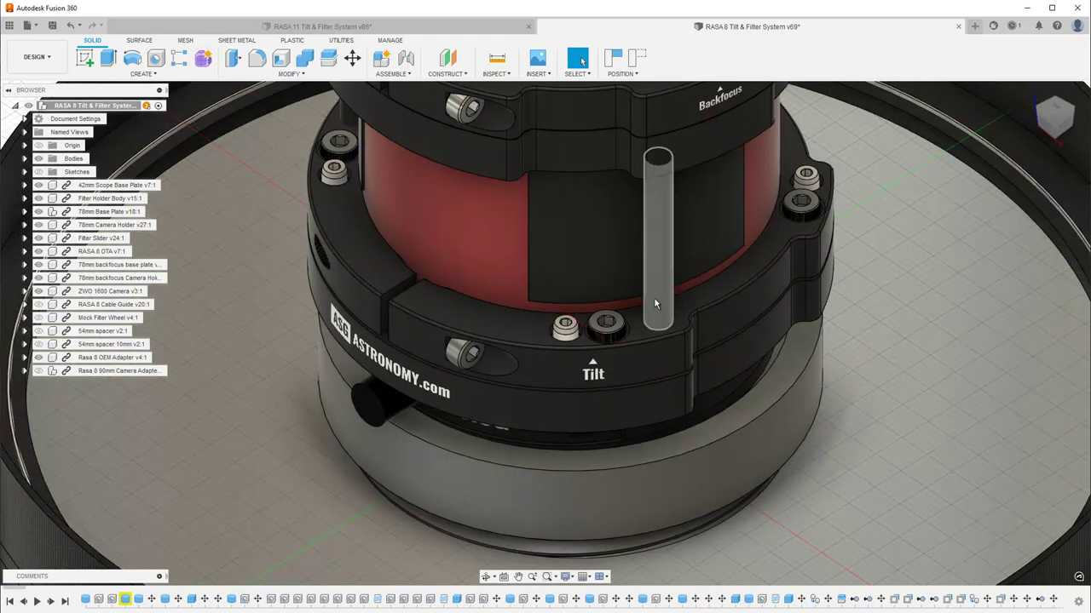
click(601, 334)
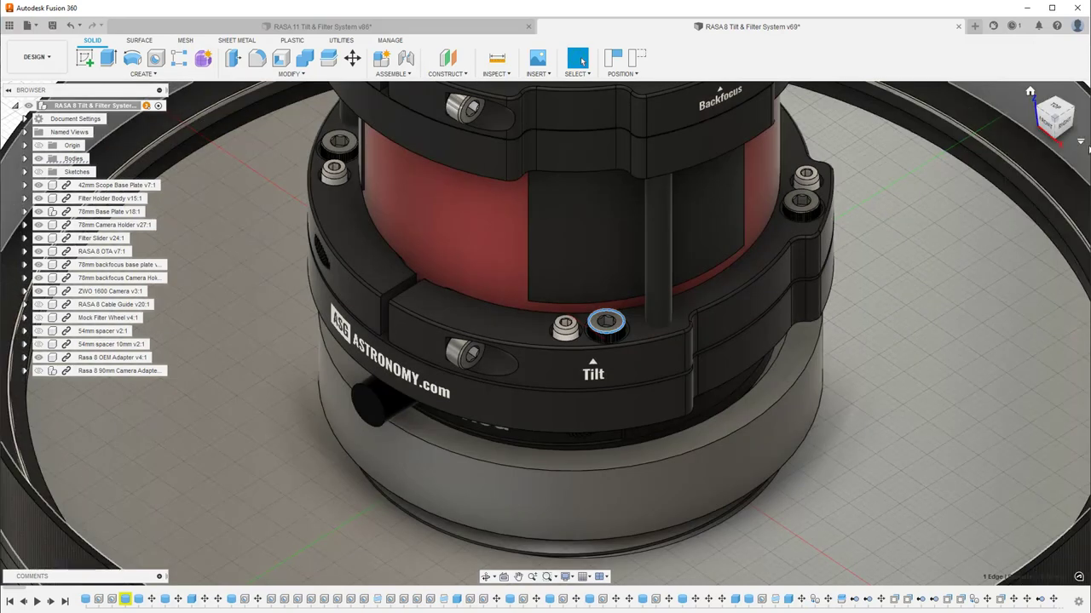
click(1060, 130)
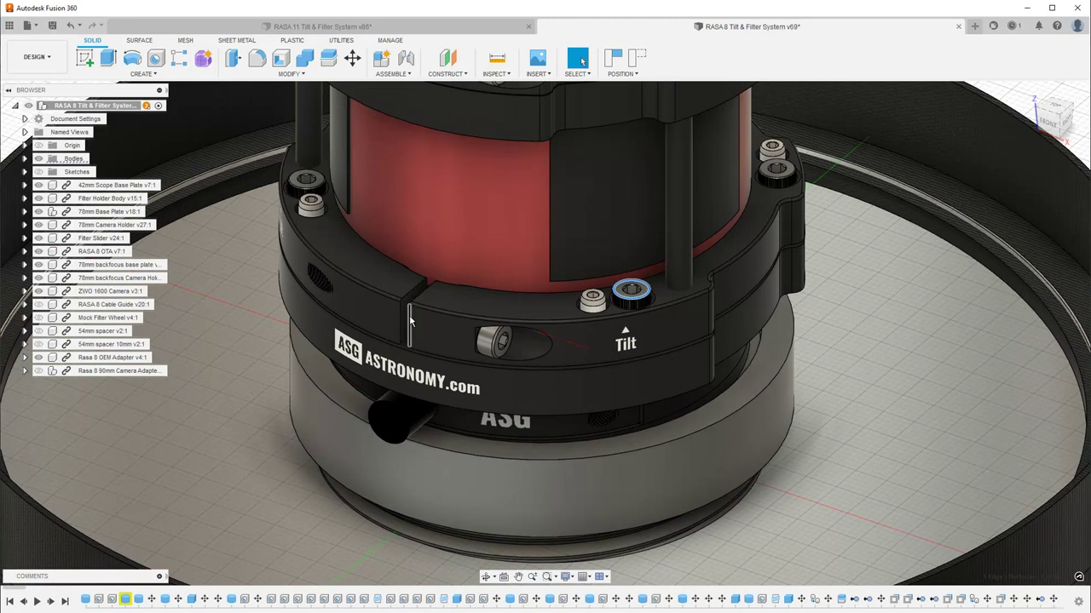
click(624, 310)
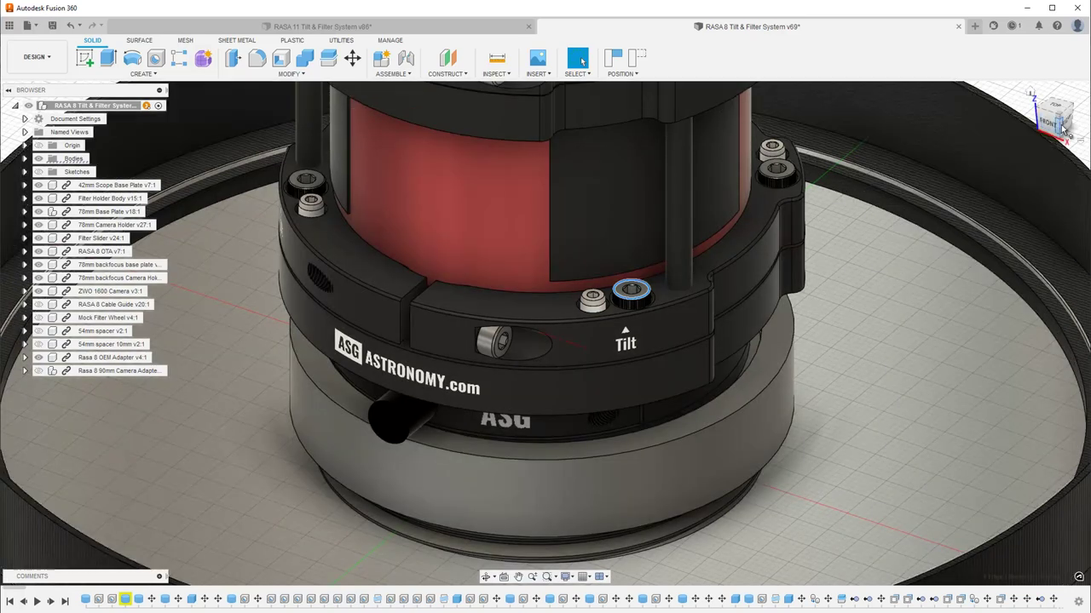
Examine the tilt and backfocus plates from several angles, comparing the tilt screw pairs around the lower ring.
drag(1061, 127, 1021, 160)
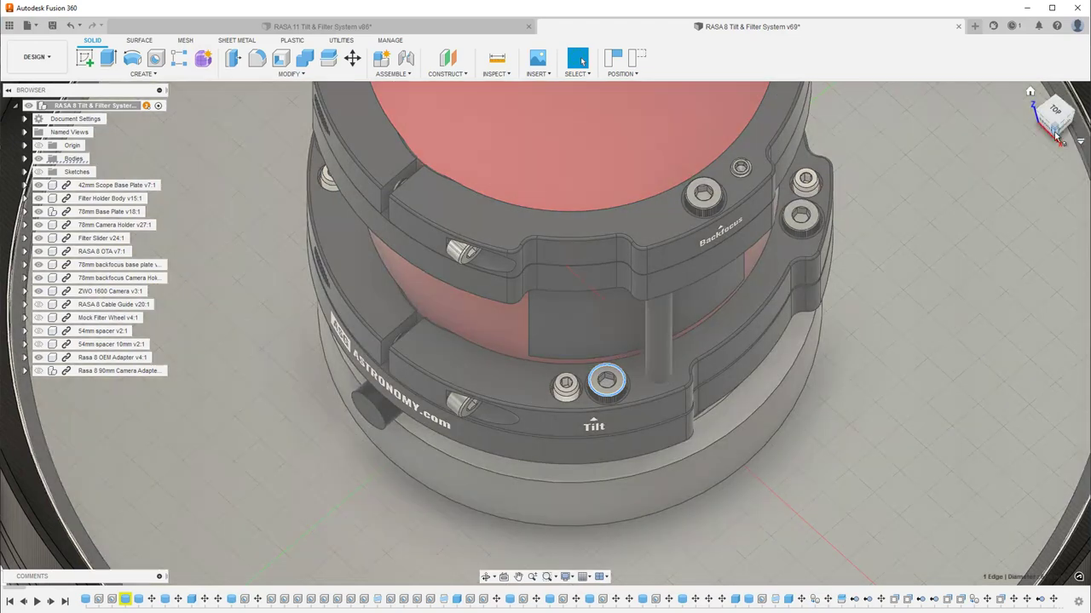
click(1057, 134)
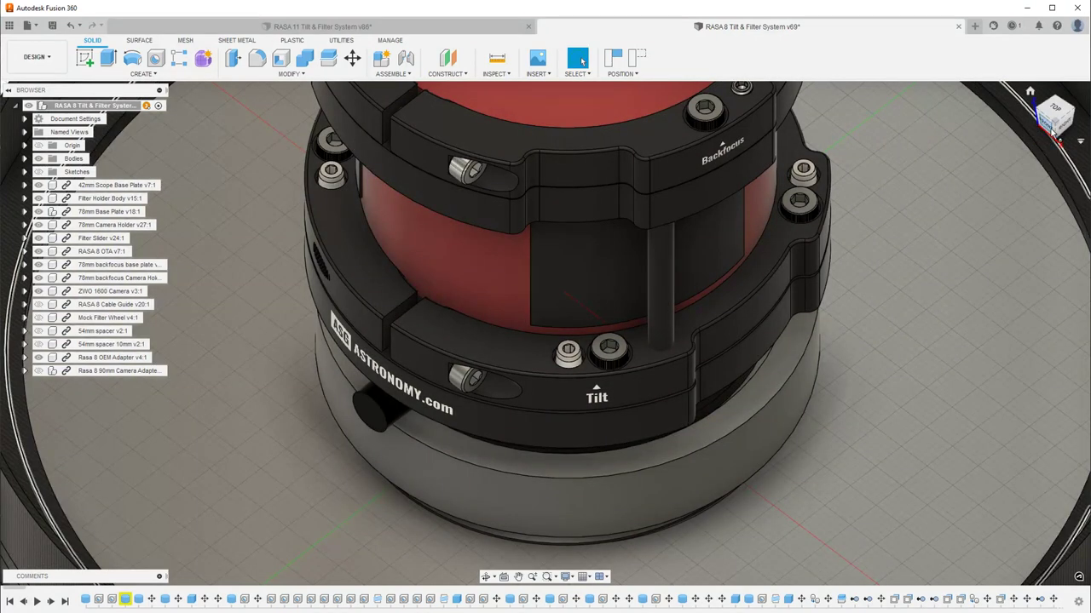
drag(543, 323, 648, 336)
drag(294, 265, 310, 259)
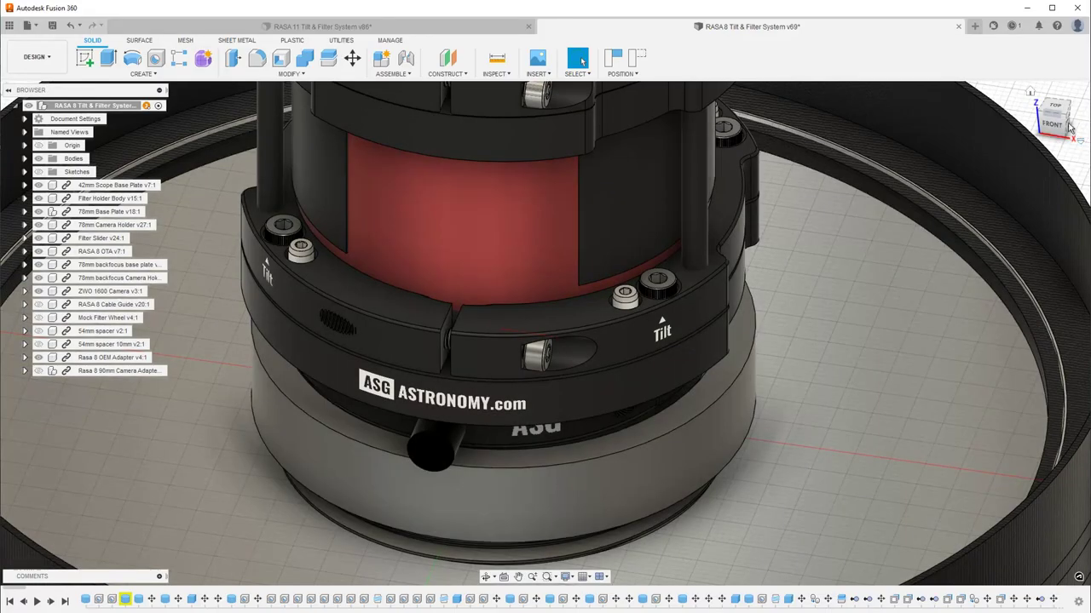
drag(1060, 128, 896, 294)
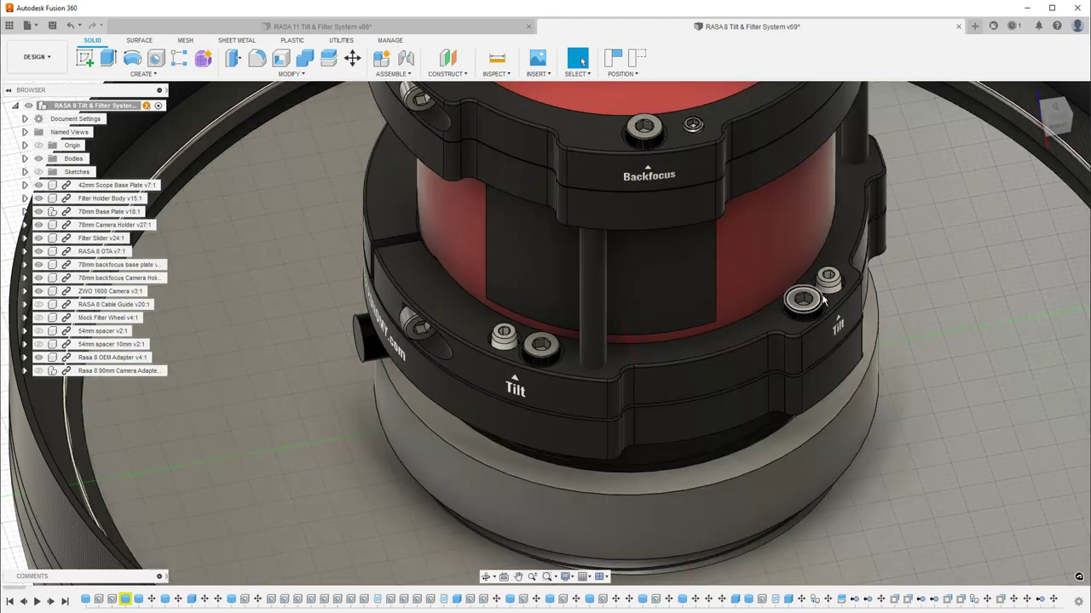
drag(1048, 128, 852, 249)
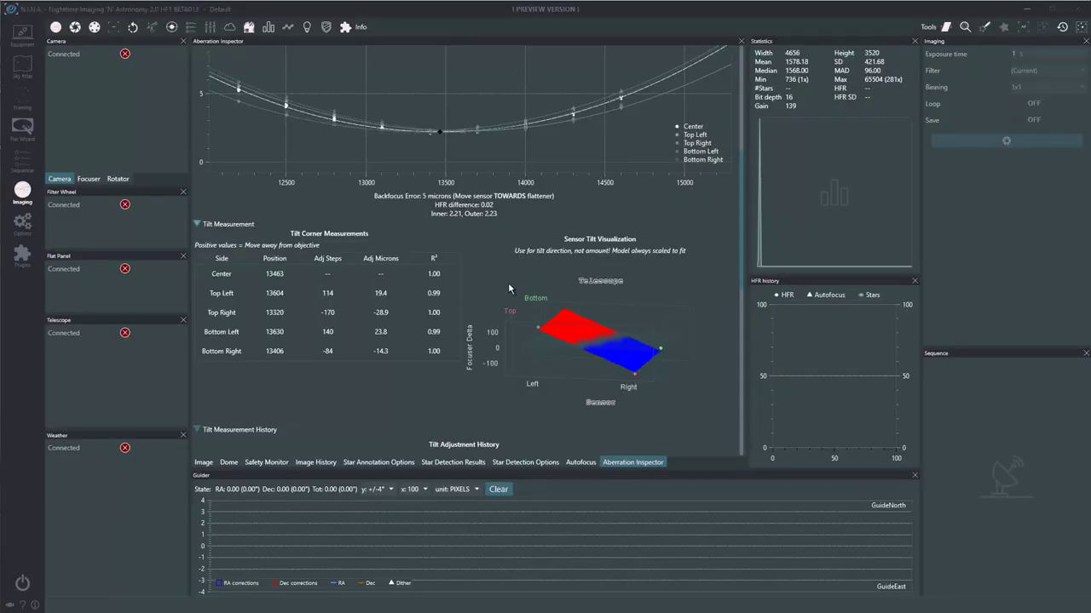
In N.I.N.A., load the saved autofocus run from the attempt01 folder of AutoFocus_20220715_215045.
scroll(508, 282, up, 1)
scroll(744, 189, up, 5)
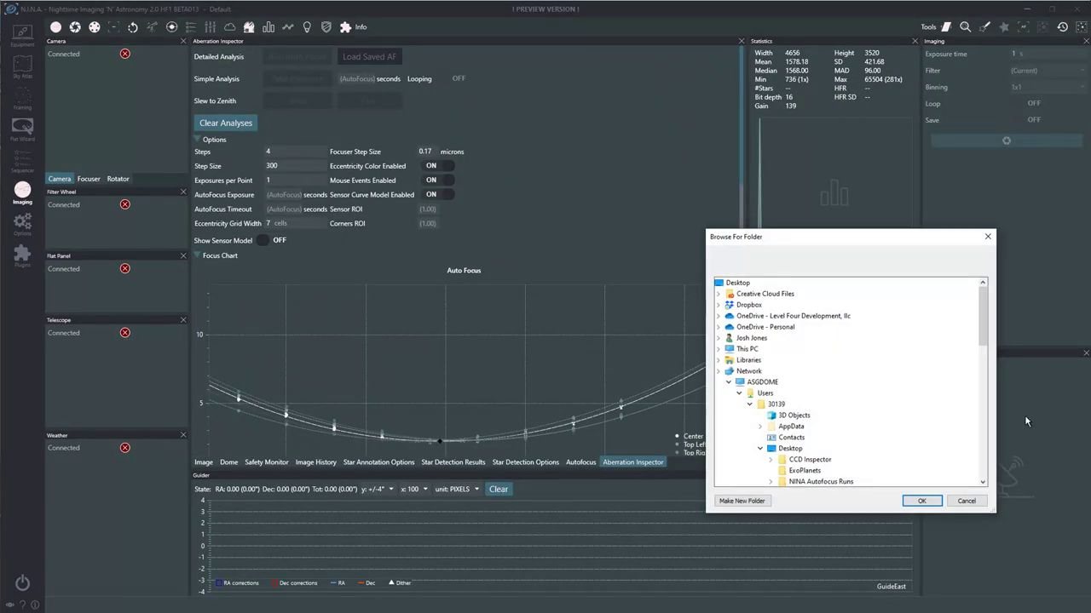
drag(984, 329, 990, 393)
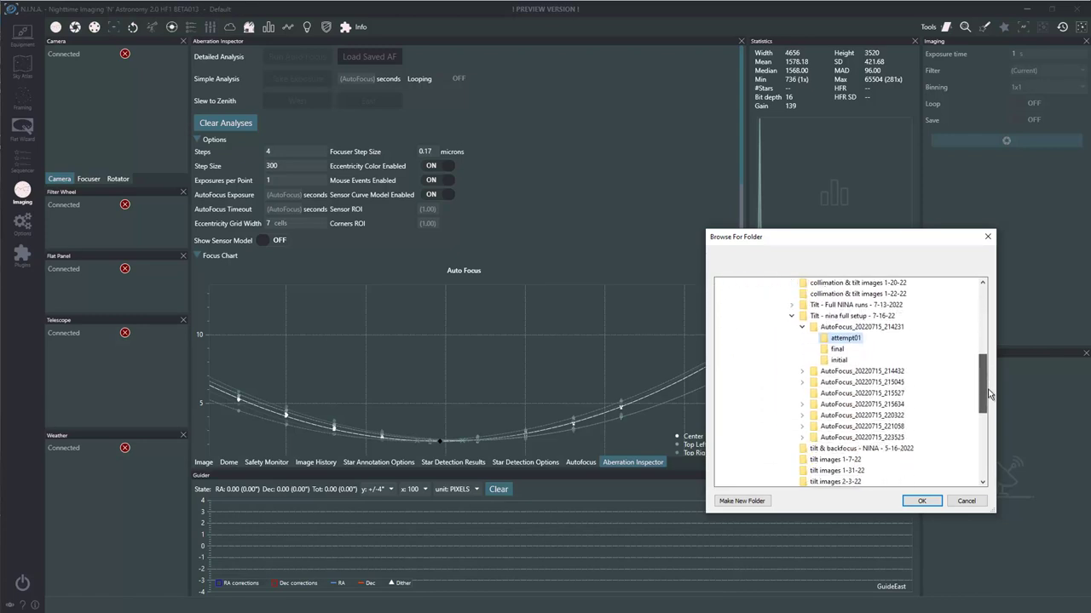
click(803, 383)
click(831, 394)
click(918, 501)
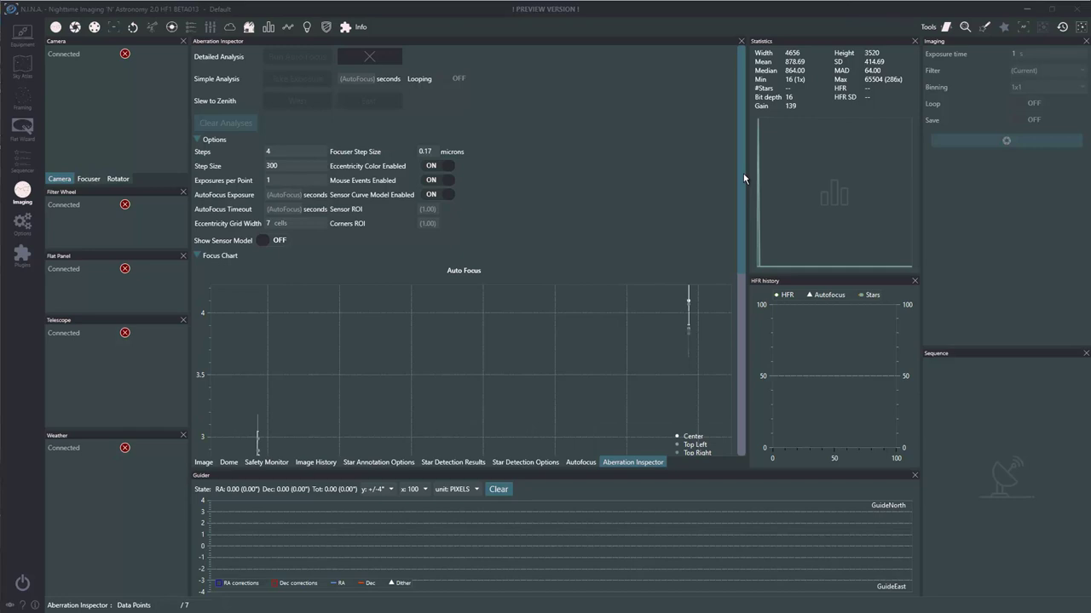
Examine the loaded run's focus chart, sensor tilt visualization and eccentricity vectors.
drag(743, 173, 745, 223)
mouse_move(799, 335)
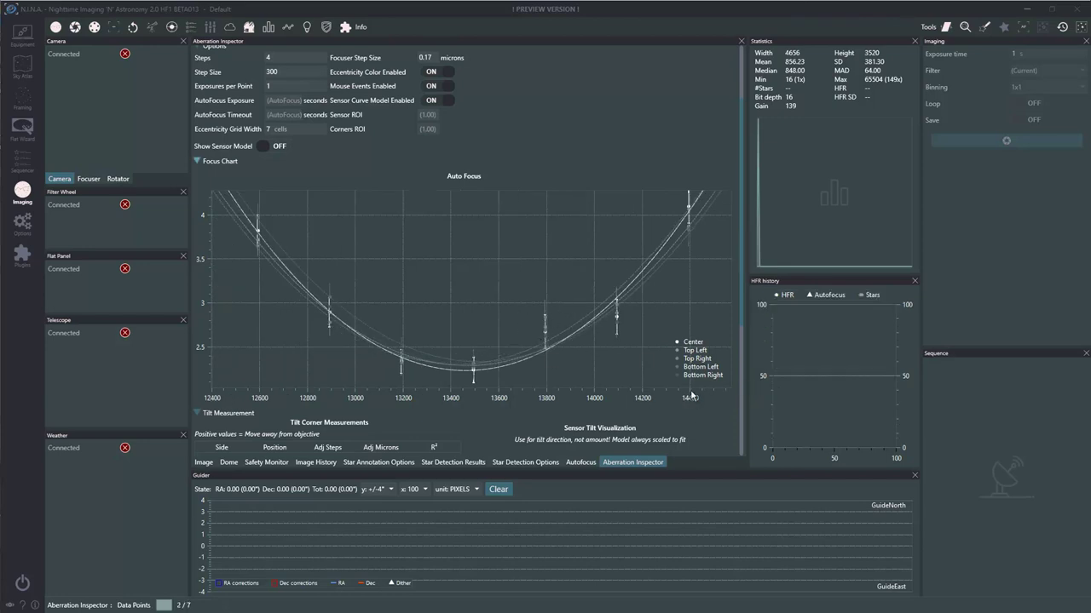
drag(738, 189, 740, 238)
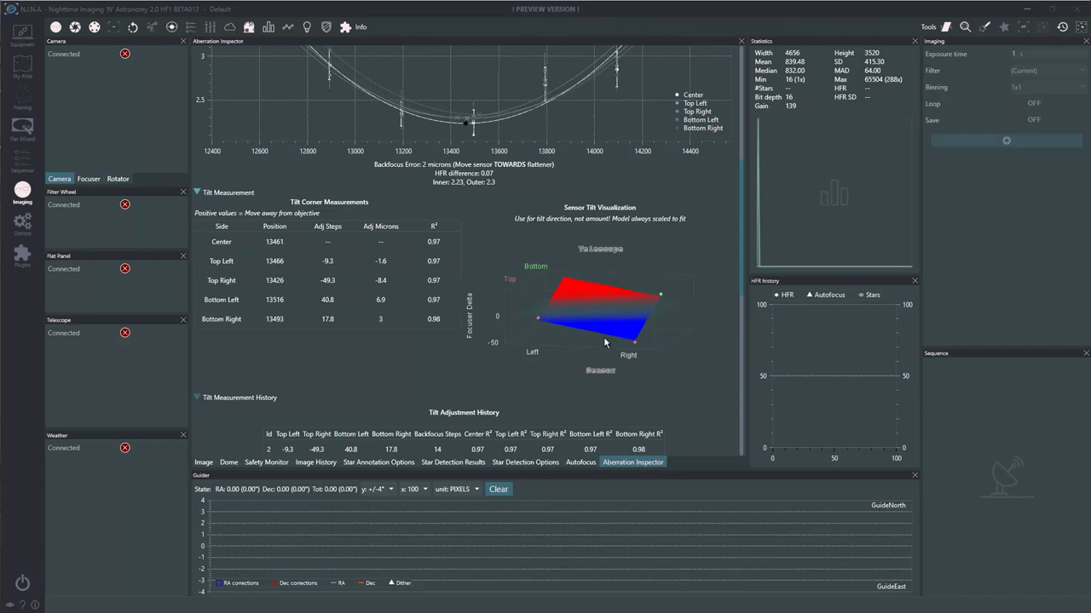
drag(743, 169, 744, 343)
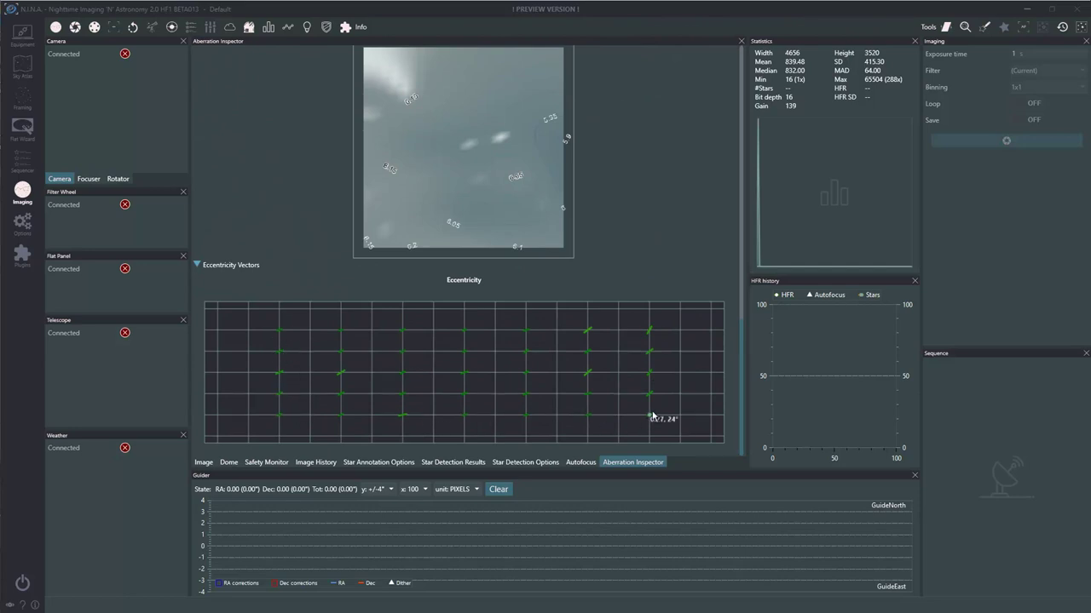
Review the backfocus error and tilt corner measurements, comparing them with the tilt screws on the Fusion 360 model.
drag(740, 378, 756, 199)
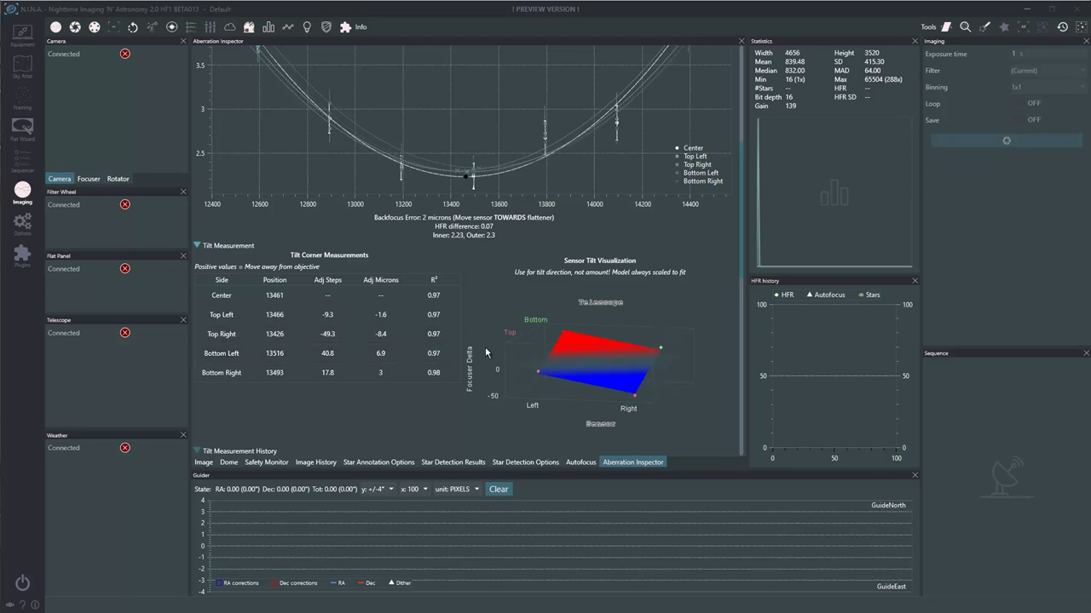
drag(740, 230, 743, 254)
scroll(743, 254, up, 2)
mouse_move(739, 228)
mouse_down()
mouse_move(739, 145)
mouse_move(744, 244)
mouse_up()
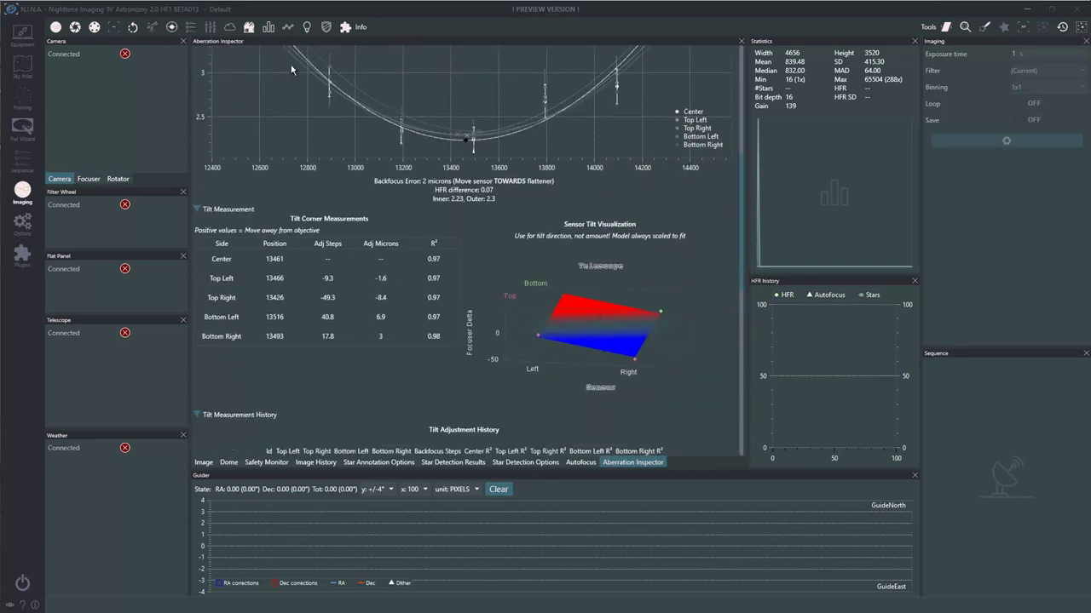
mouse_move(740, 200)
mouse_down()
mouse_move(740, 76)
mouse_move(743, 198)
mouse_up()
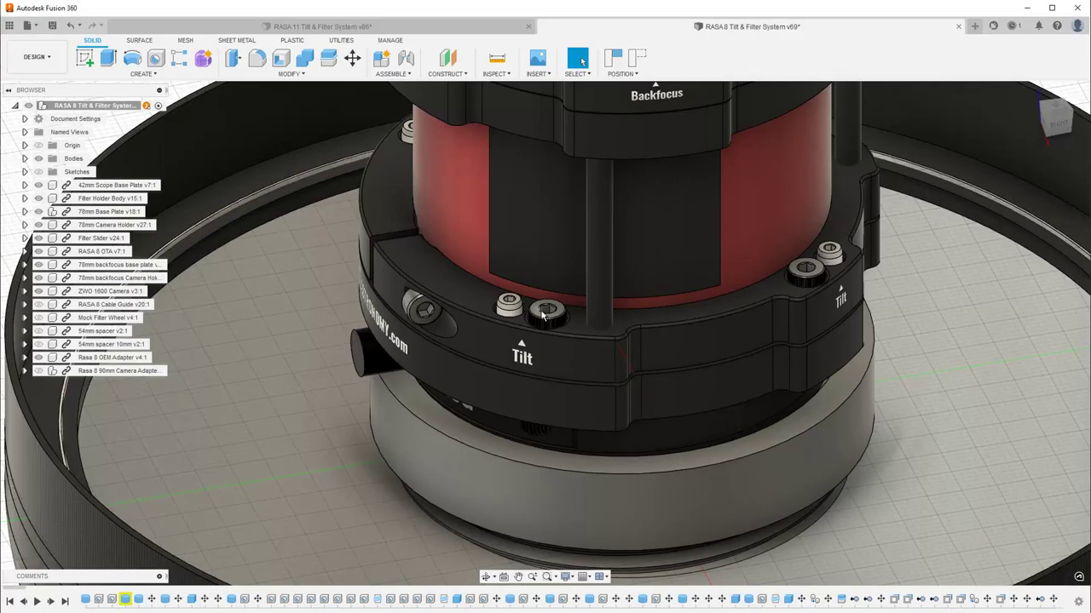
right_click(392, 128)
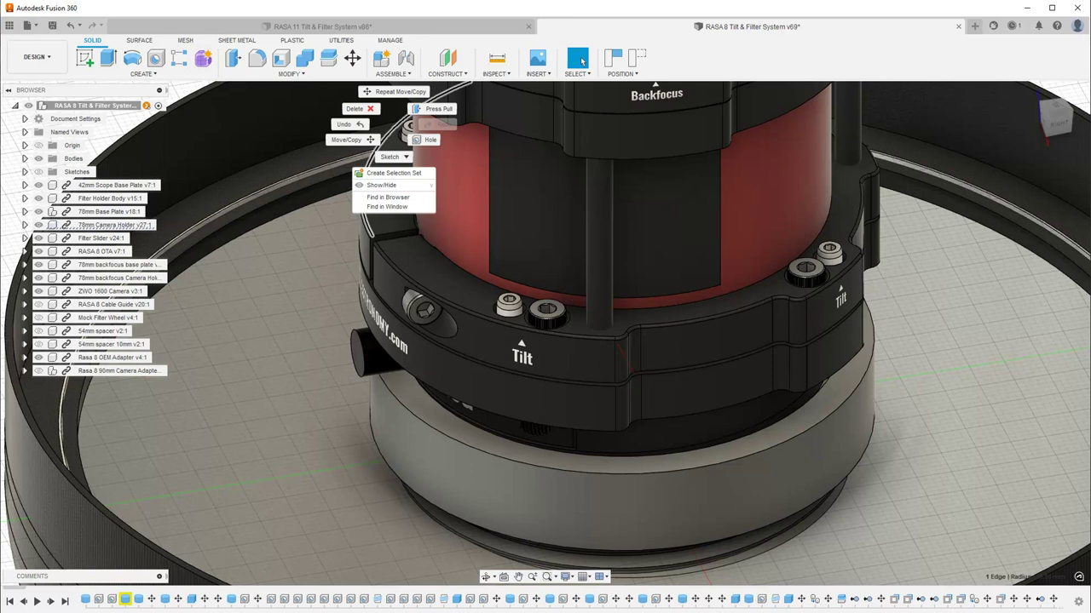
key(Escape)
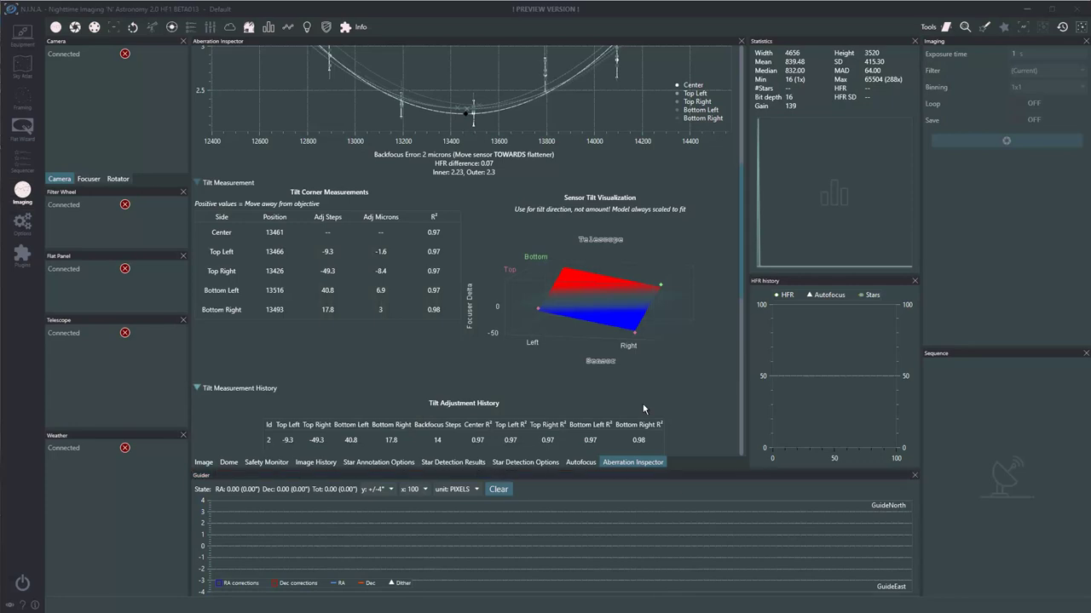
Try to load the saved autofocus run AutoFocus_20220715_215634 in N.I.N.A. and check its focus chart.
drag(741, 215, 472, 59)
click(364, 56)
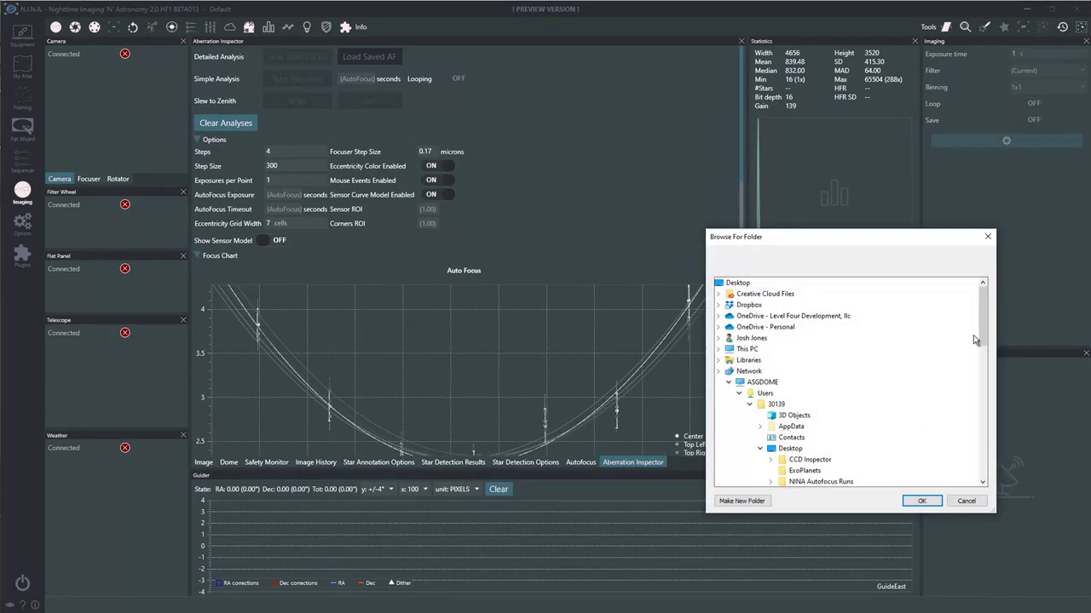
drag(985, 321, 985, 392)
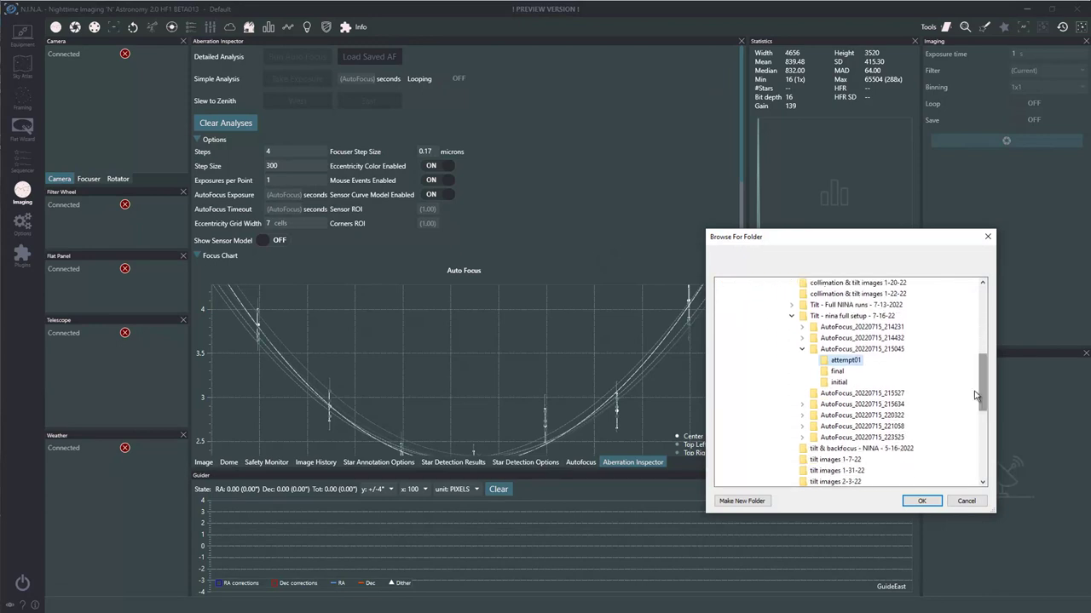
double_click(855, 410)
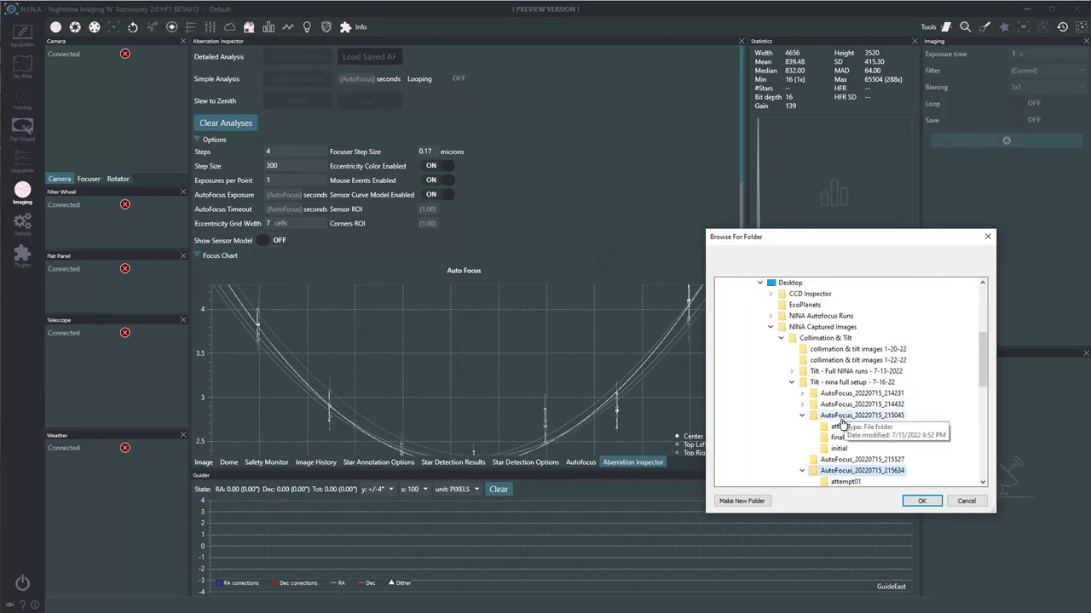
click(921, 501)
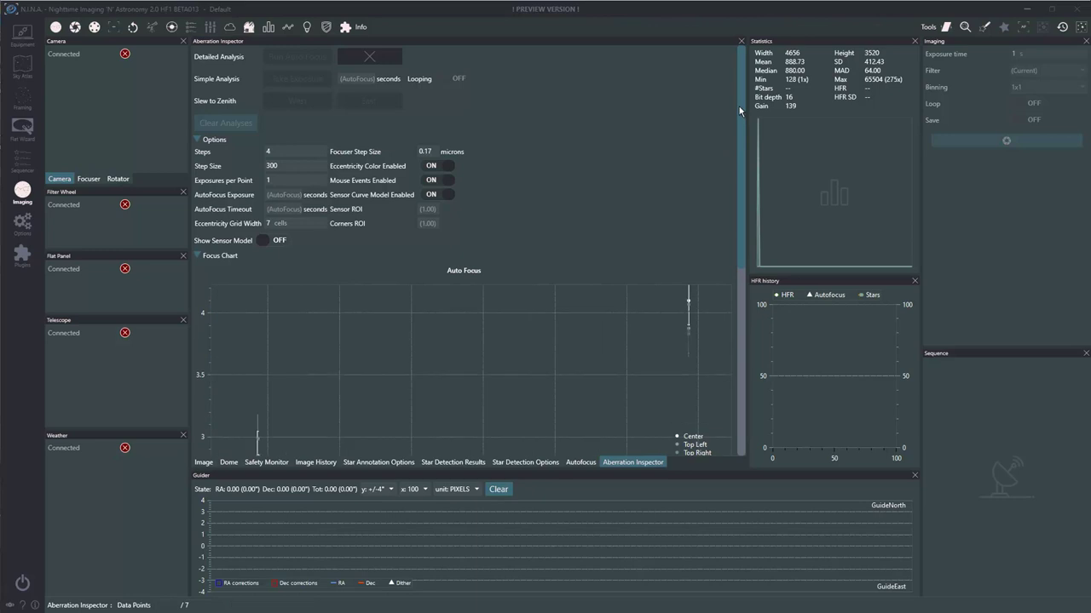
drag(739, 110, 739, 193)
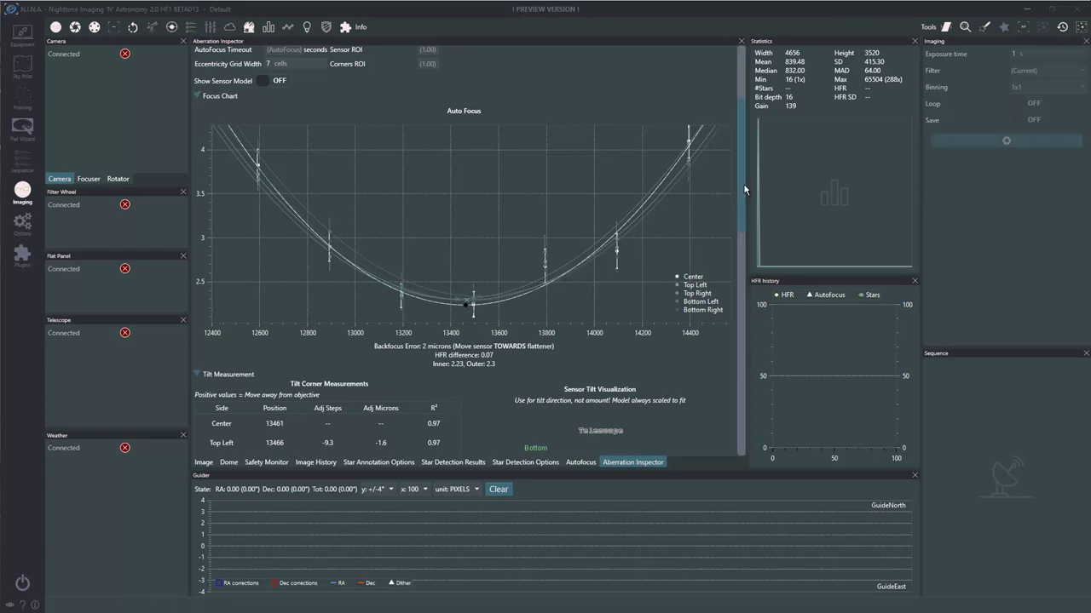
drag(743, 181, 746, 150)
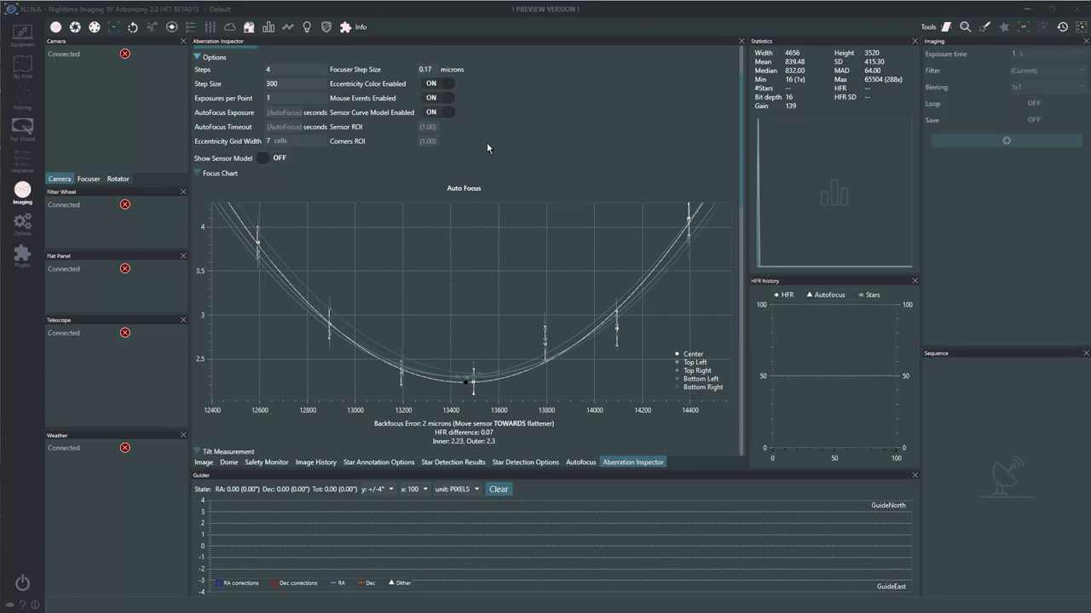
Load the saved autofocus run from the attempt01 folder of AutoFocus_20220715_215634.
scroll(487, 142, up, 2)
click(381, 61)
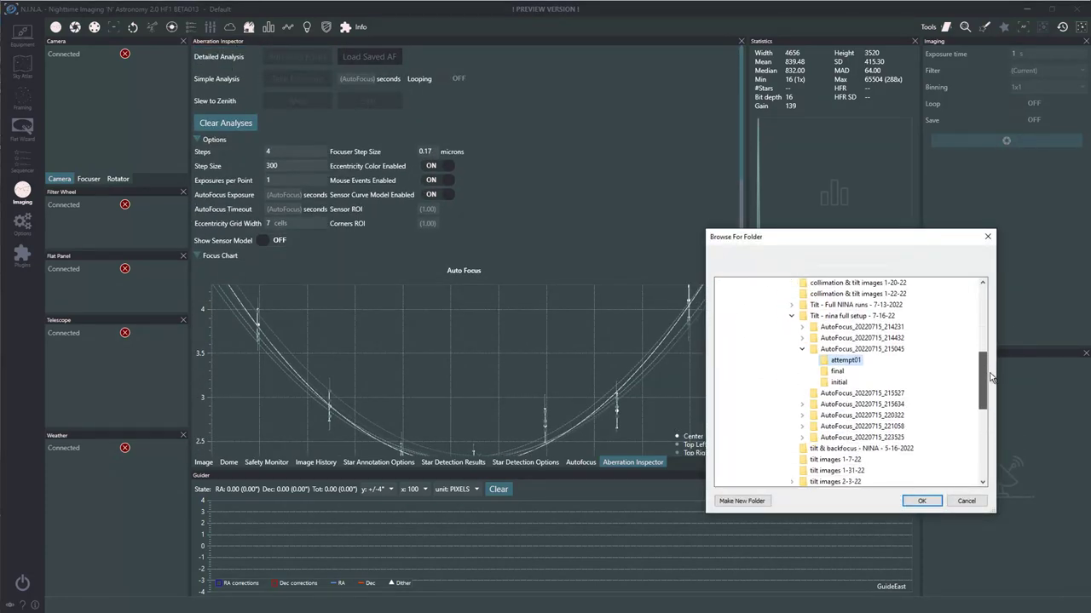
click(801, 392)
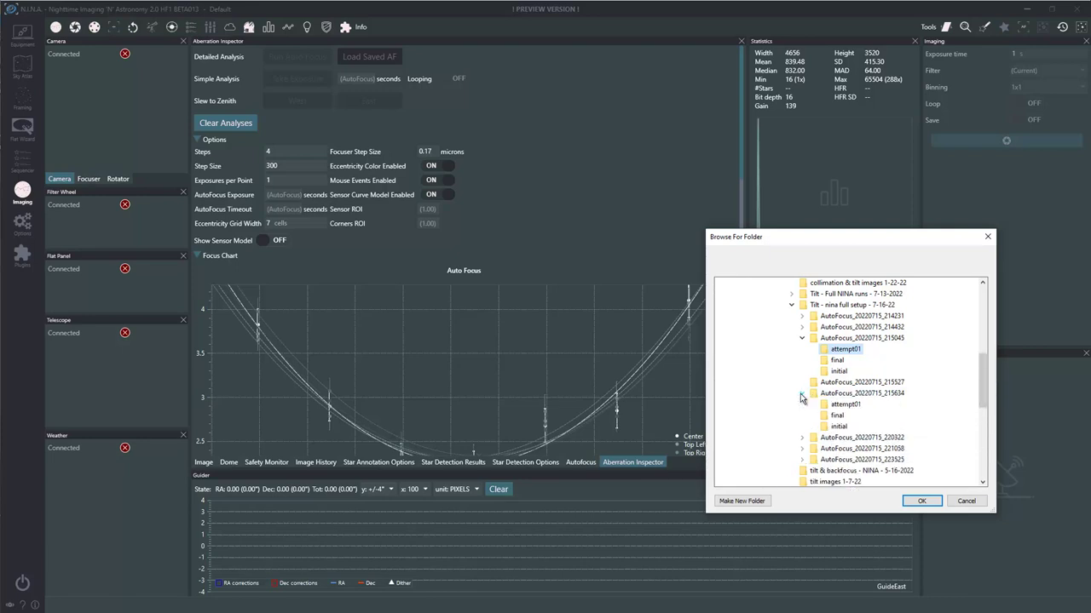
click(846, 405)
click(919, 503)
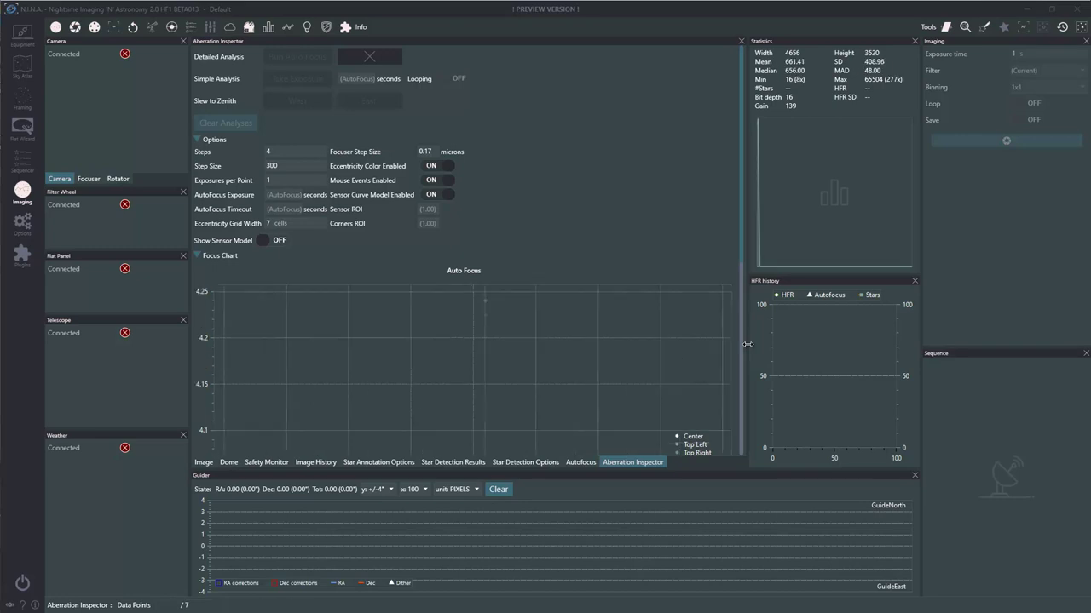
Examine the newly loaded run's focus curves and backfocus error, enlarging the chart around best focus.
drag(741, 188, 746, 260)
click(755, 282)
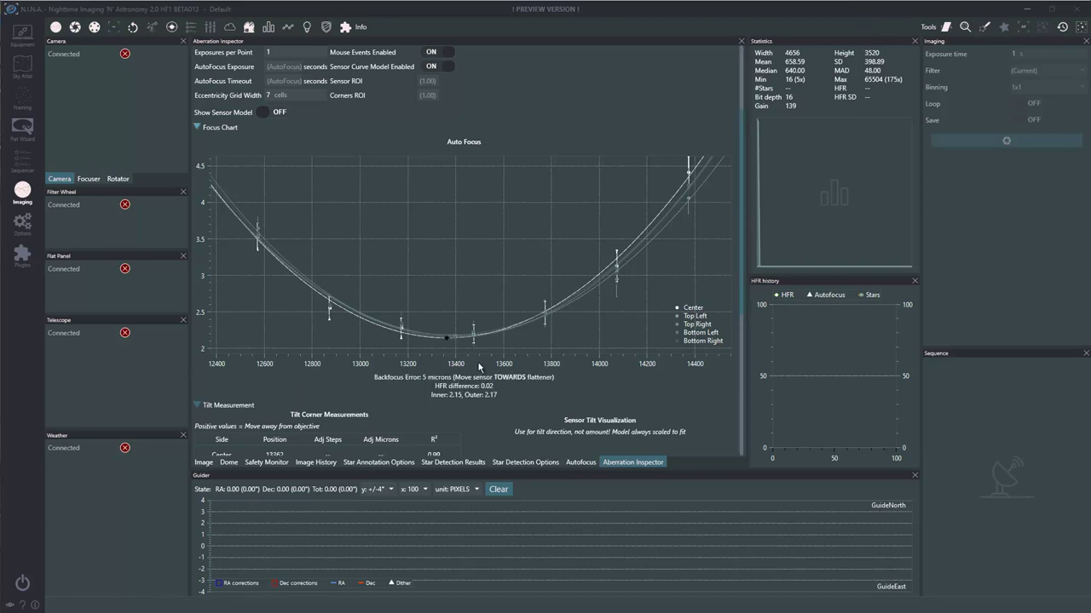
scroll(454, 342, up, 7)
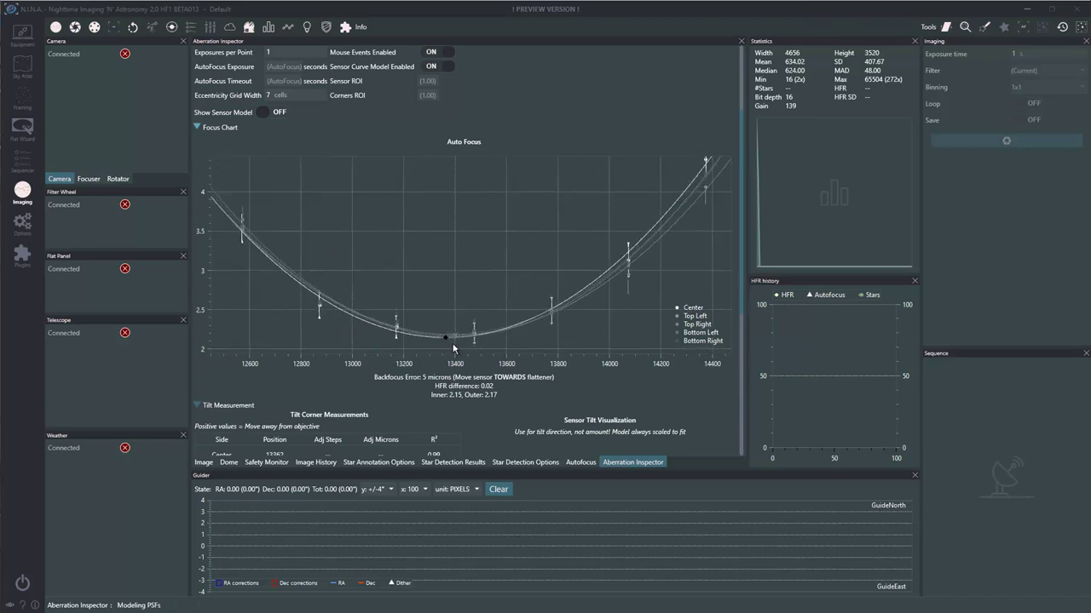
Examine the focus curves around best focus, the backfocus error and the tilt corner measurements of the loaded run.
scroll(453, 347, up, 3)
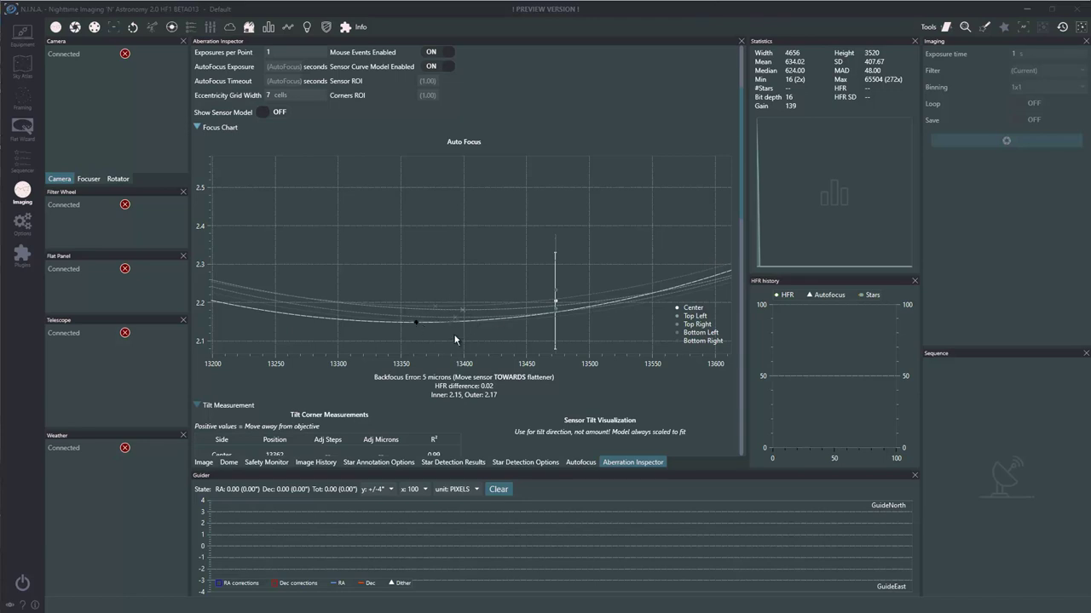
drag(741, 209, 747, 266)
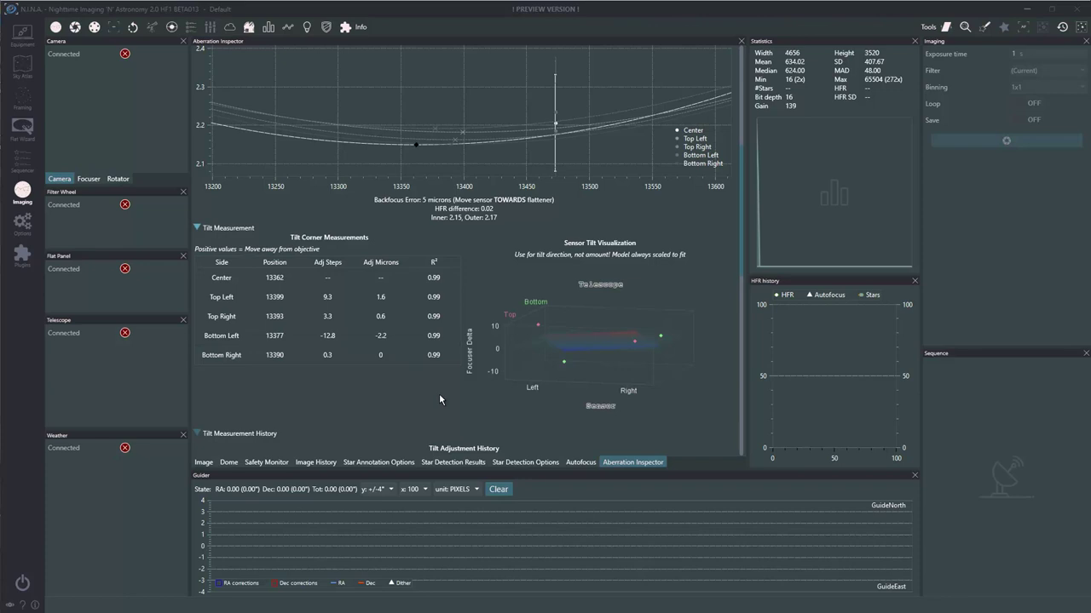
scroll(439, 400, up, 1)
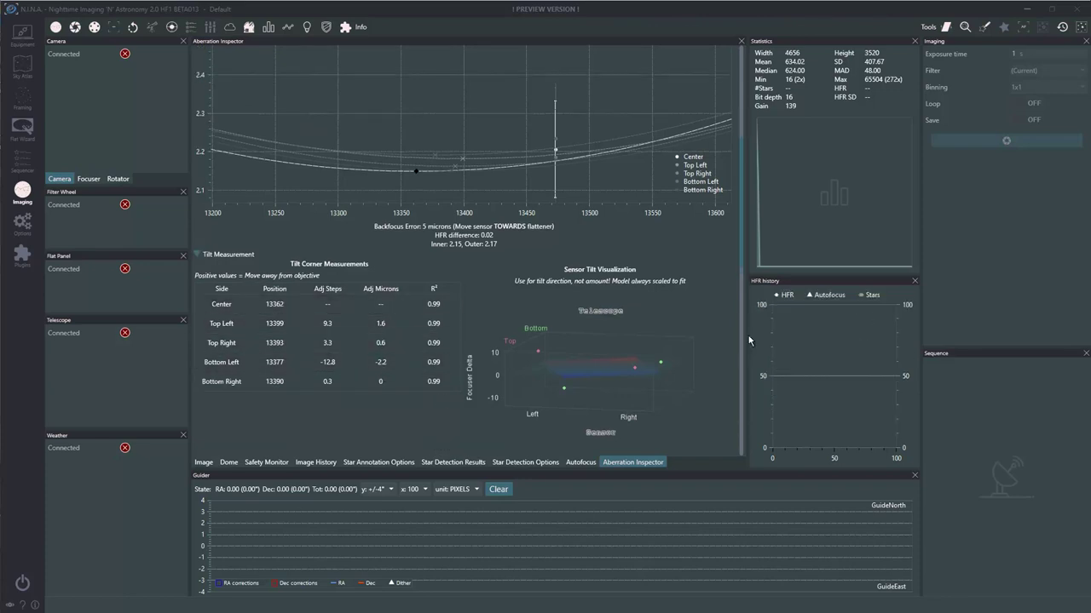
mouse_move(740, 240)
mouse_down()
mouse_move(757, 289)
mouse_move(746, 165)
mouse_move(747, 247)
mouse_up()
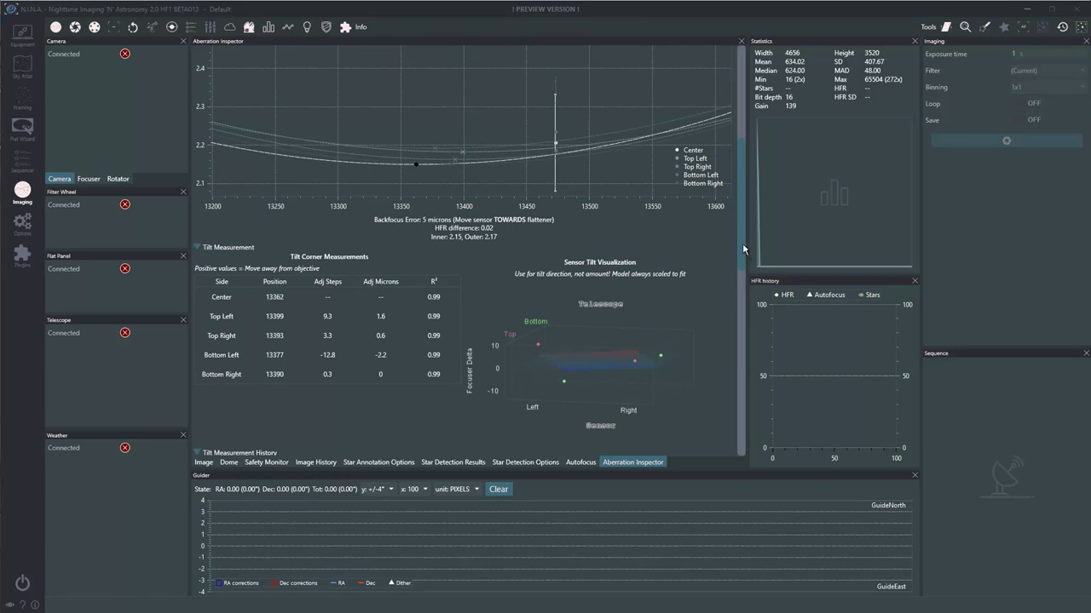
drag(742, 243, 742, 247)
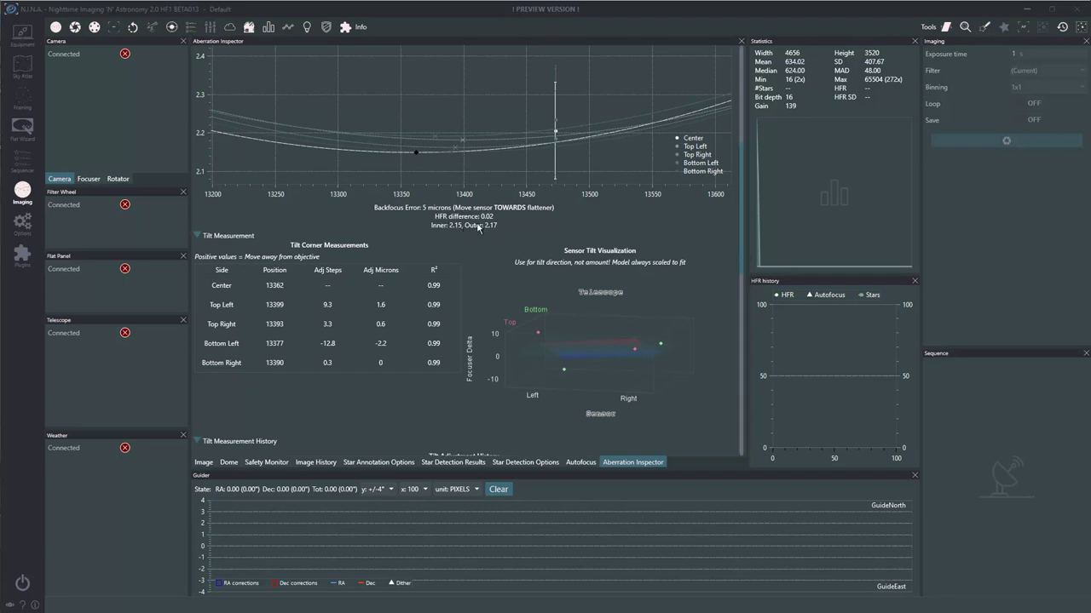
Turn on Show Sensor Model and review the sensor curve map, model properties, model analysis and sensor model tilt measurements.
drag(742, 238, 748, 128)
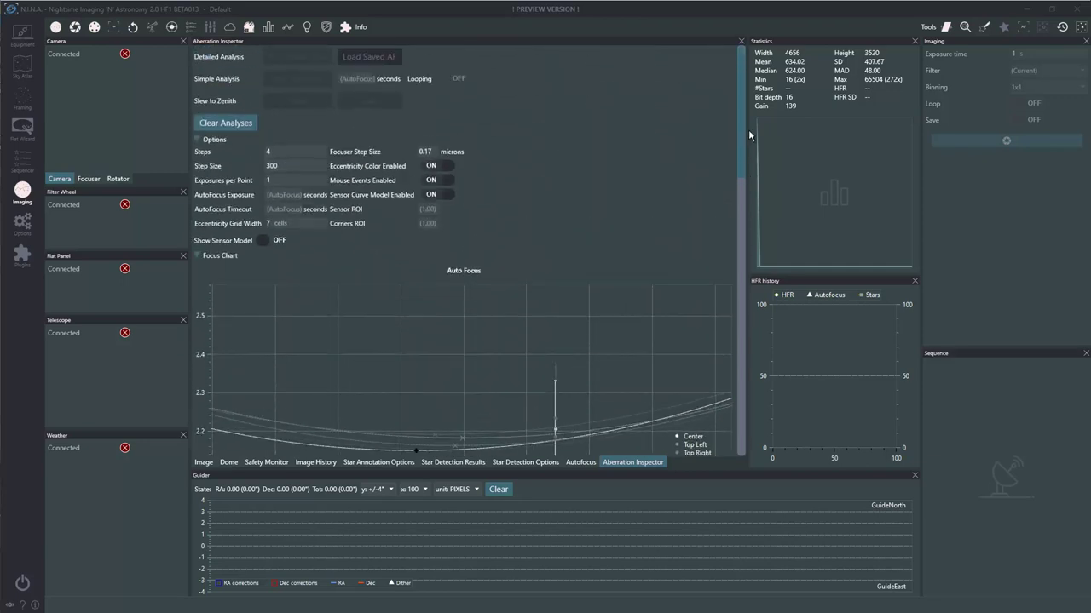
click(265, 242)
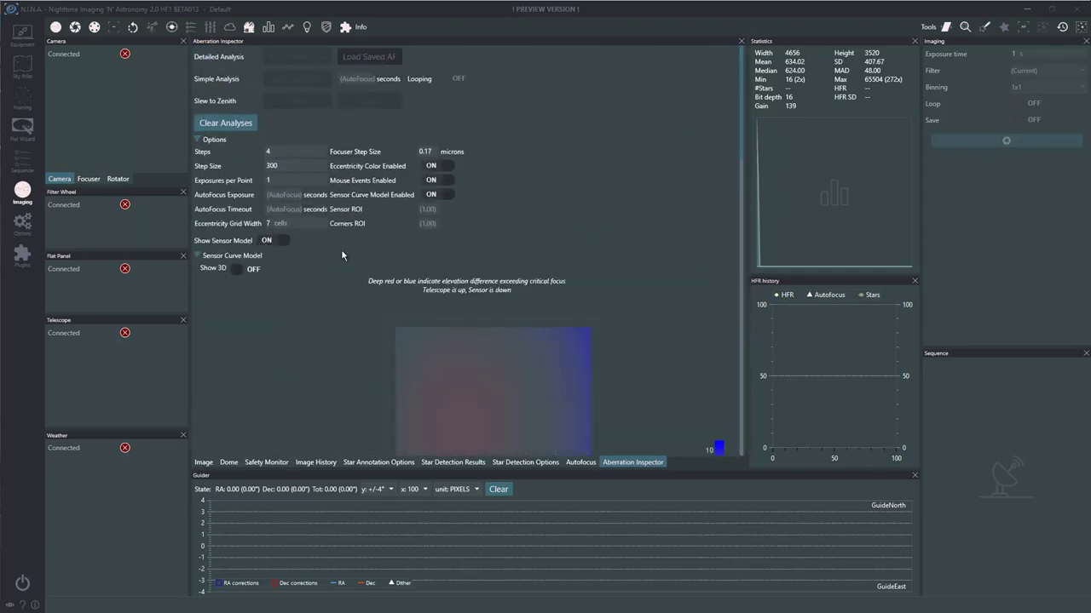
drag(746, 152, 746, 191)
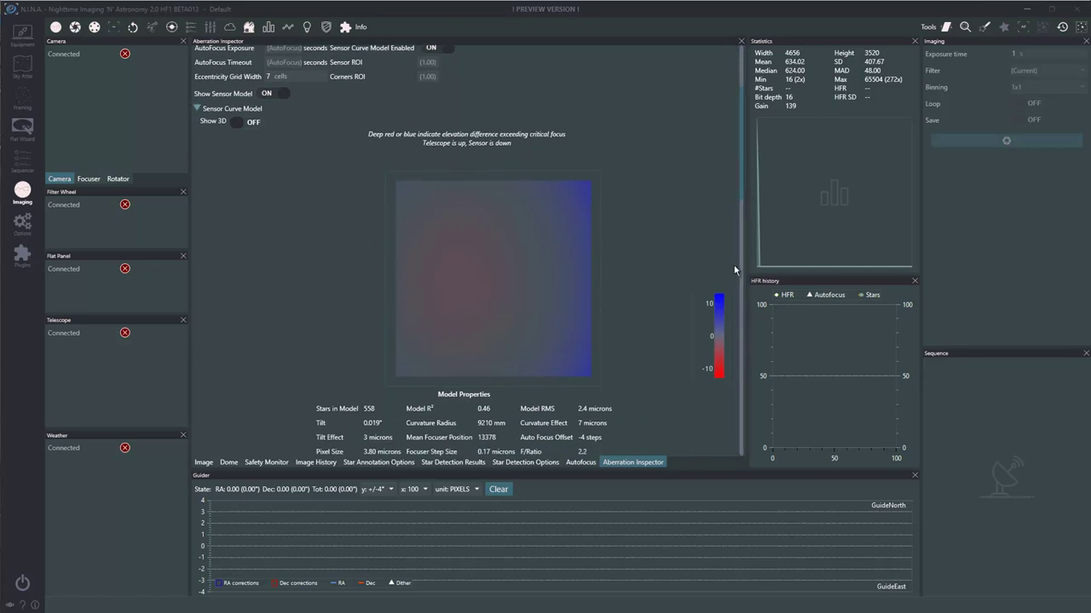
drag(742, 183, 742, 191)
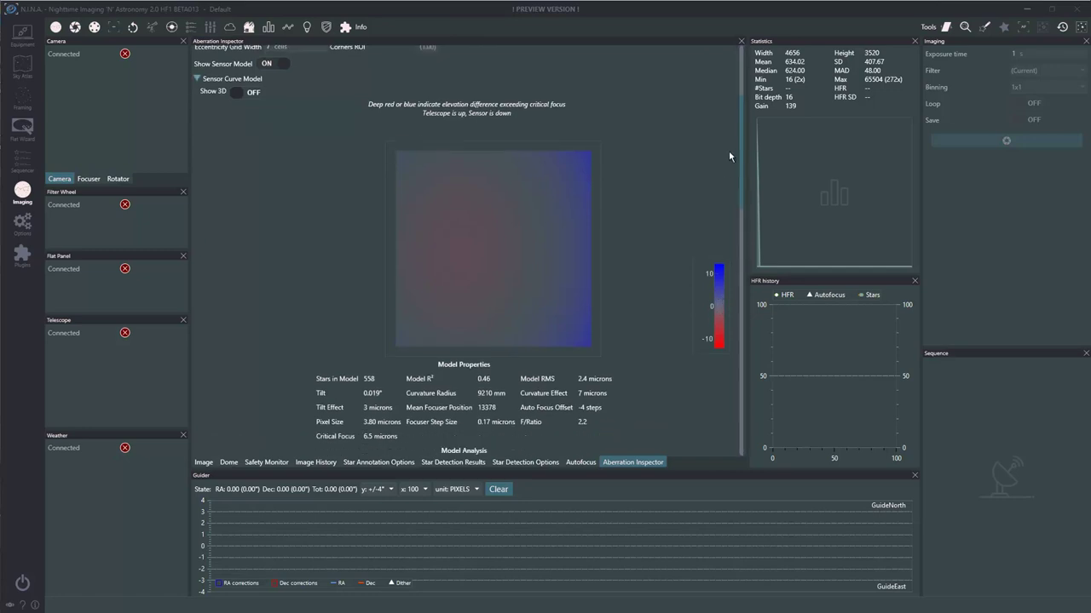
drag(743, 132, 742, 184)
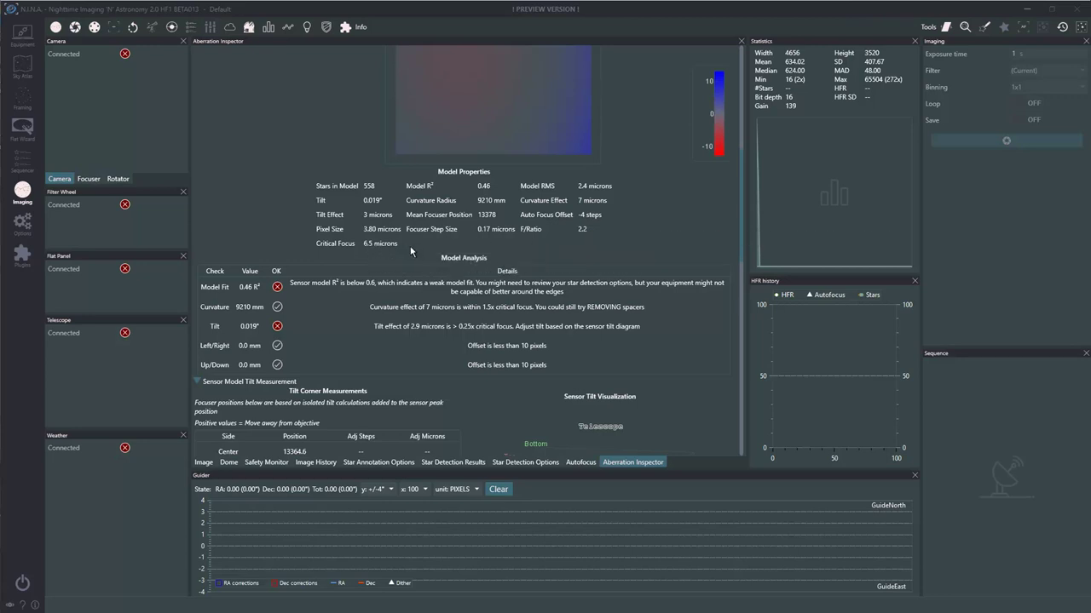
mouse_move(373, 240)
drag(742, 163, 745, 208)
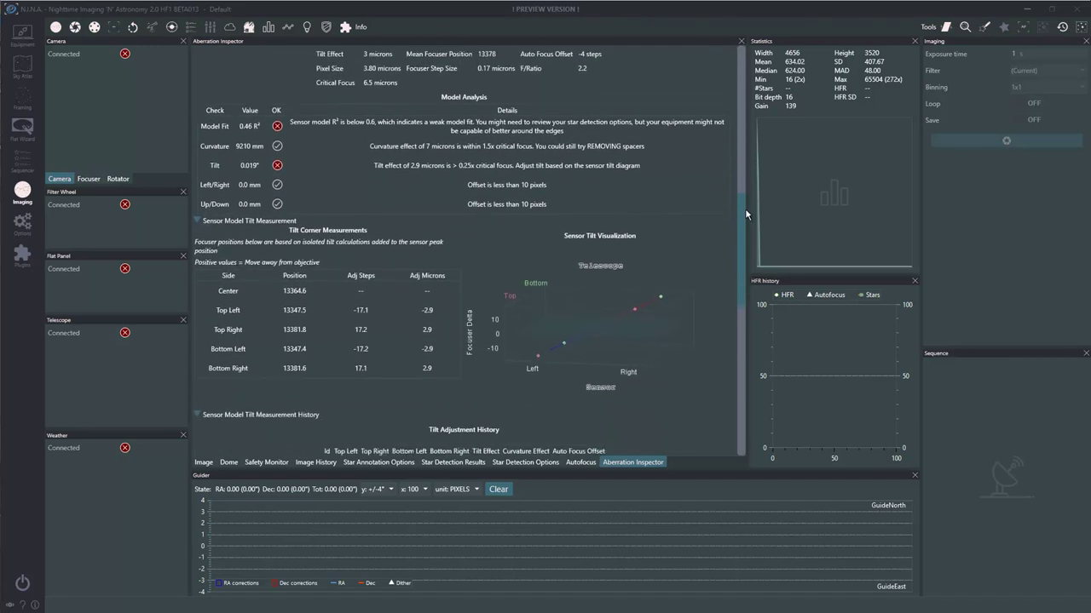
scroll(397, 241, down, 1)
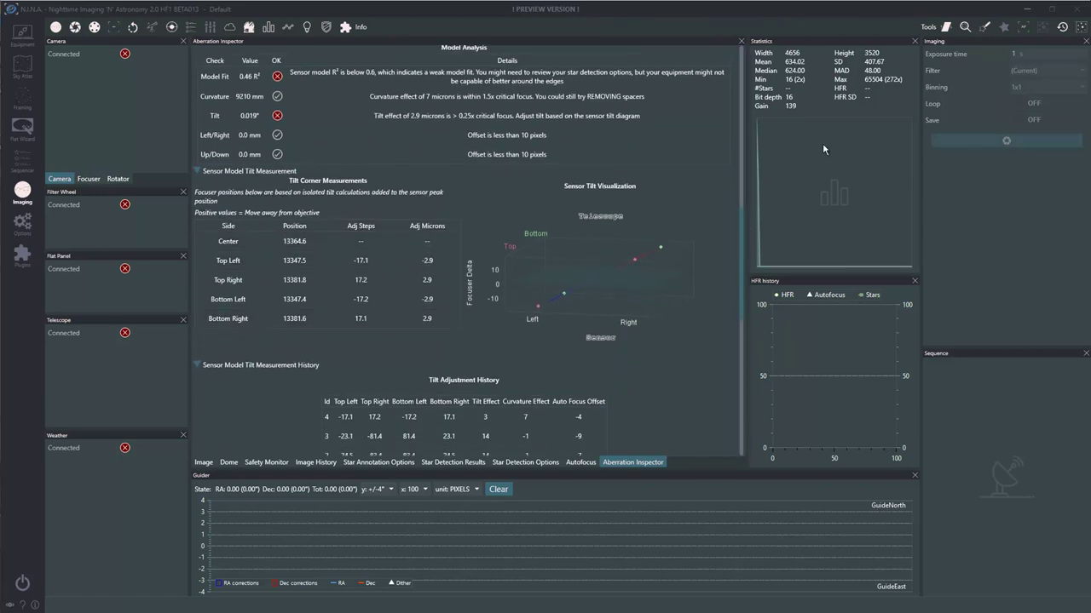
Inspect the eccentricity vectors at several grid points across the whole sensor field.
drag(740, 209, 760, 369)
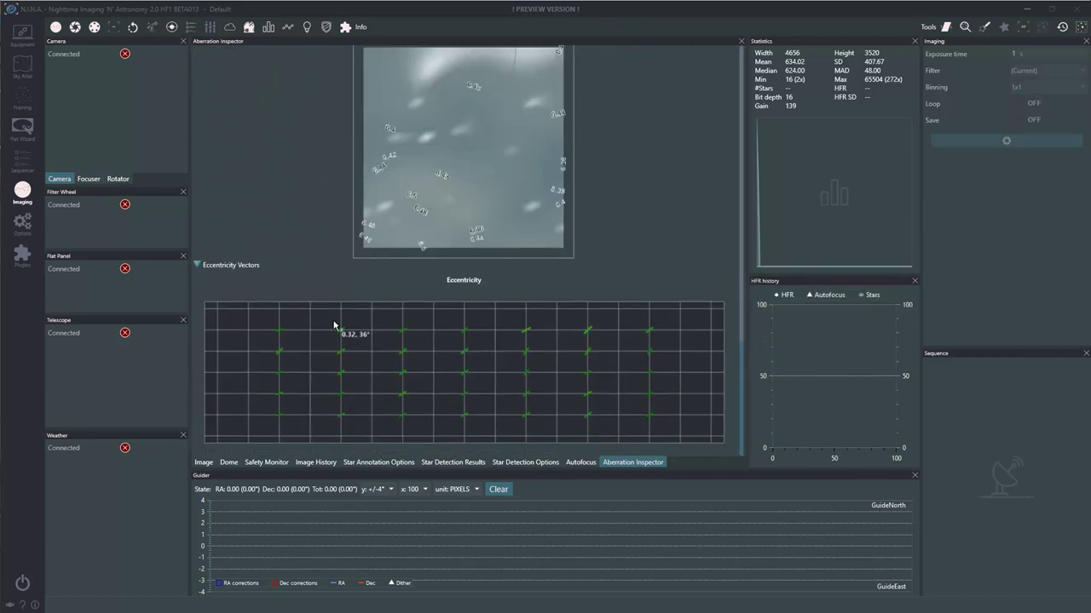
mouse_move(298, 383)
mouse_move(582, 355)
mouse_move(626, 404)
mouse_move(528, 356)
mouse_move(645, 347)
mouse_move(250, 383)
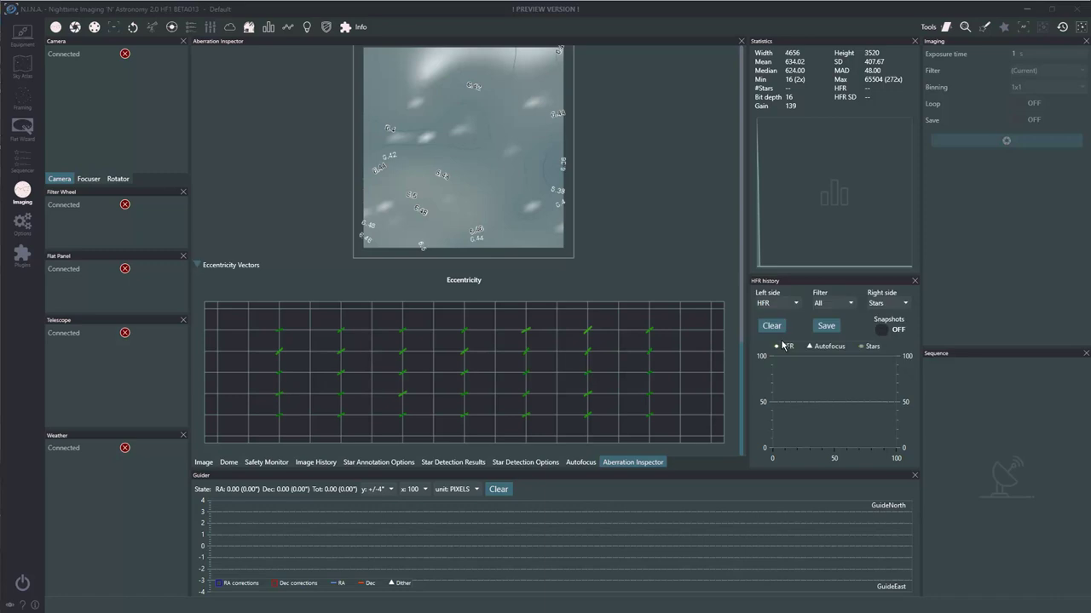
scroll(743, 380, up, 3)
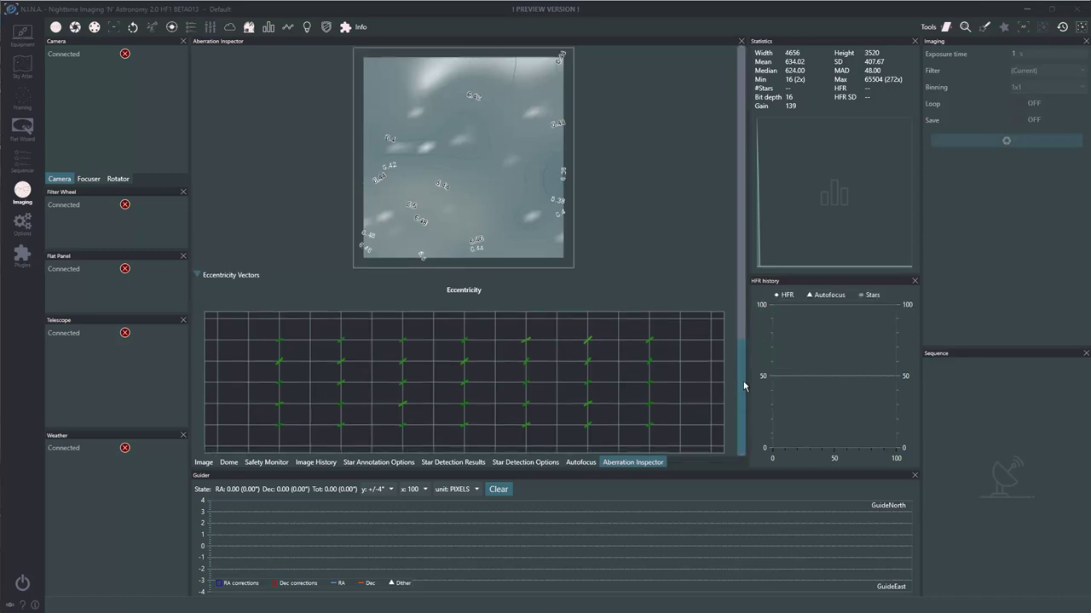
Open the nine-panel aberration view of the star image, compare enlarged star shapes in the corners and centre, and close it.
drag(742, 345, 742, 94)
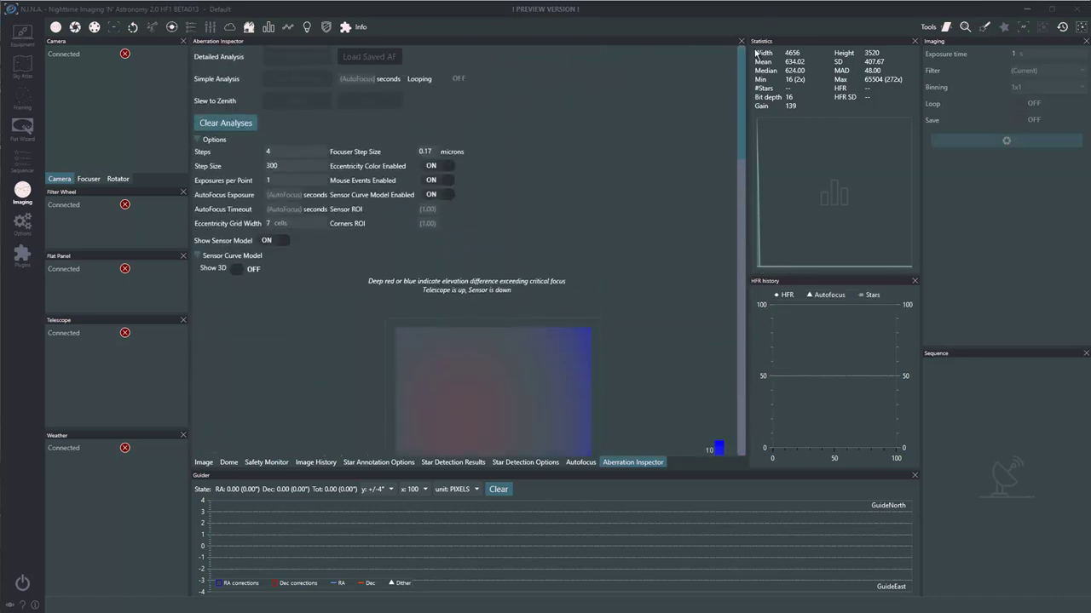
click(204, 462)
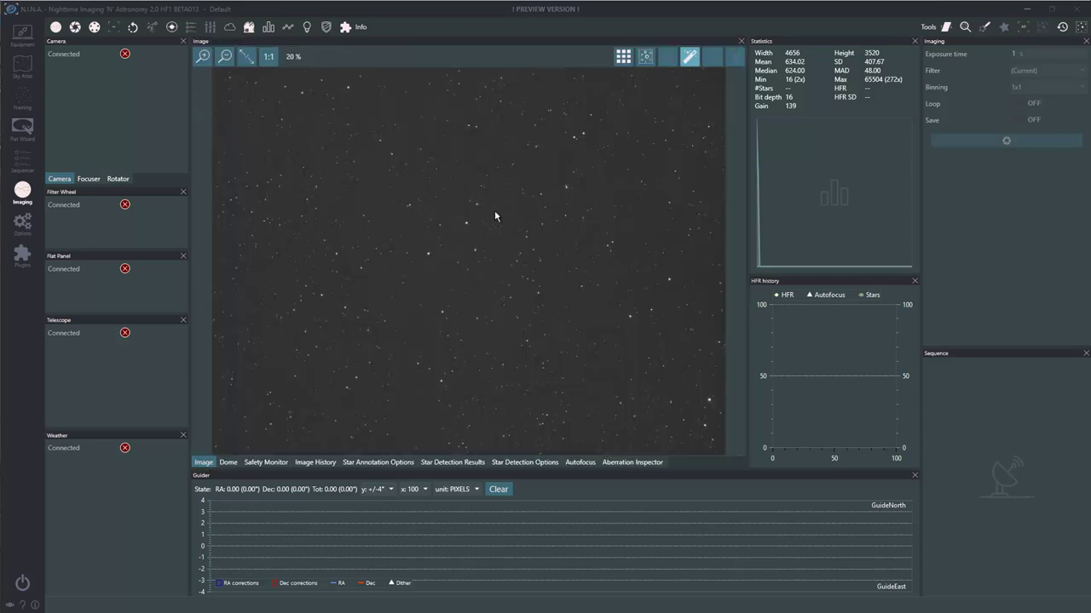
click(624, 57)
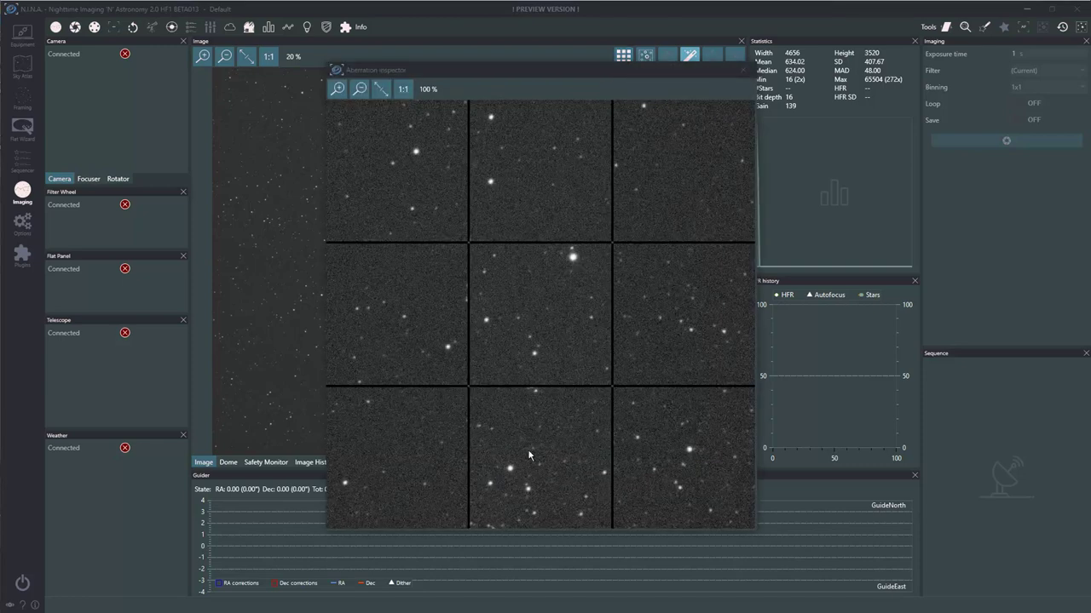
scroll(407, 452, up, 1)
scroll(407, 452, up, 2)
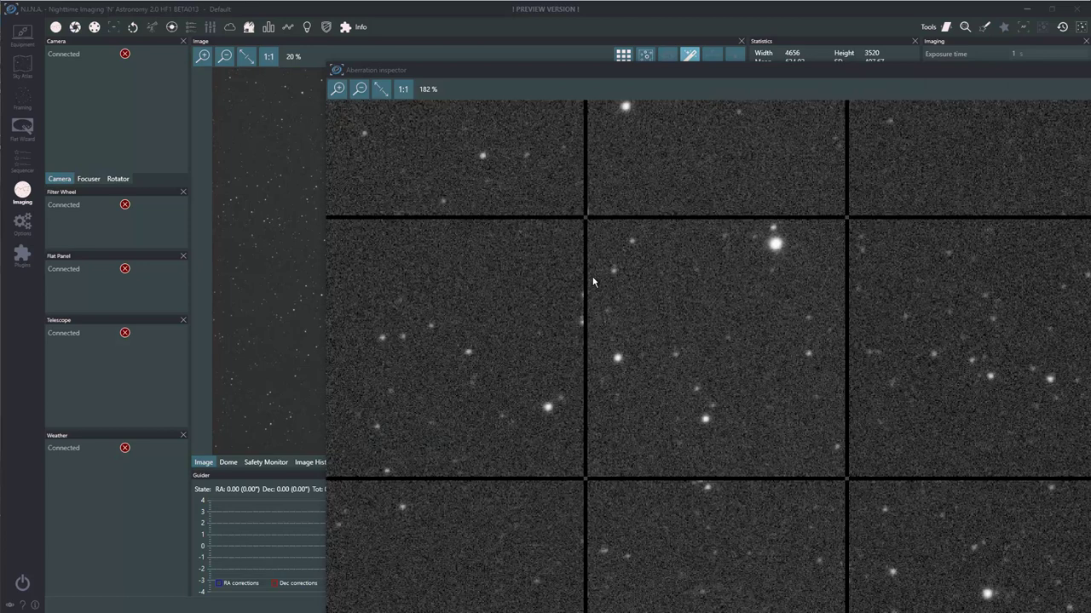
scroll(690, 203, up, 3)
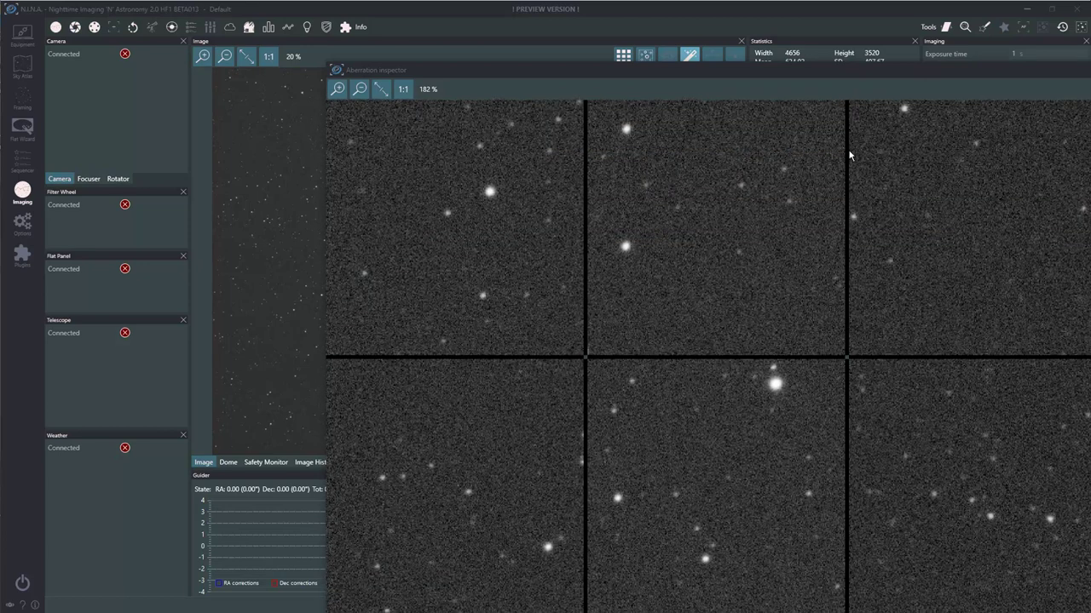
drag(875, 467, 750, 193)
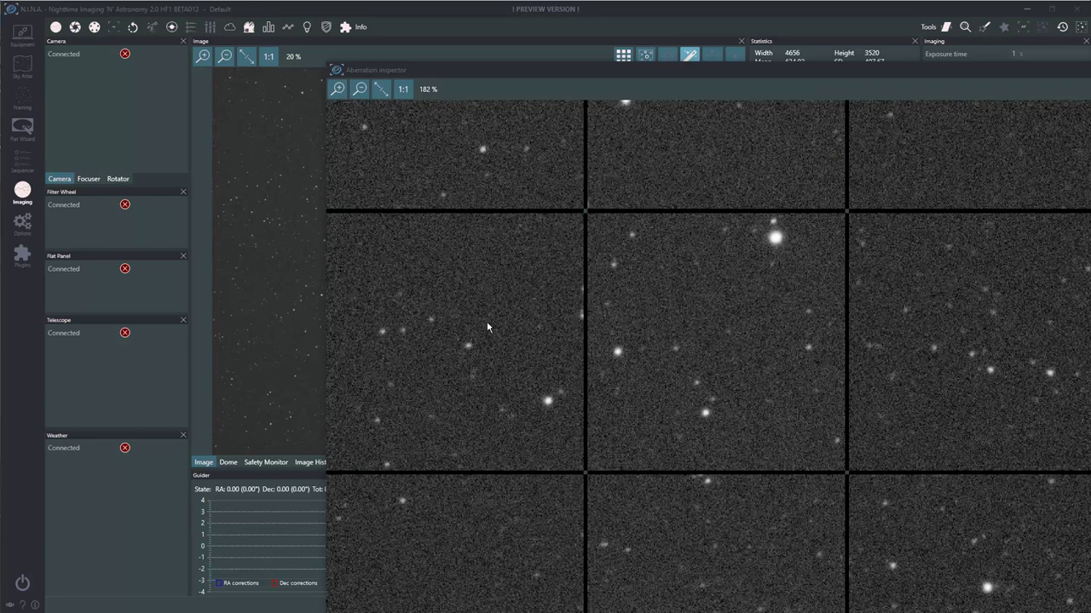
scroll(702, 347, down, 2)
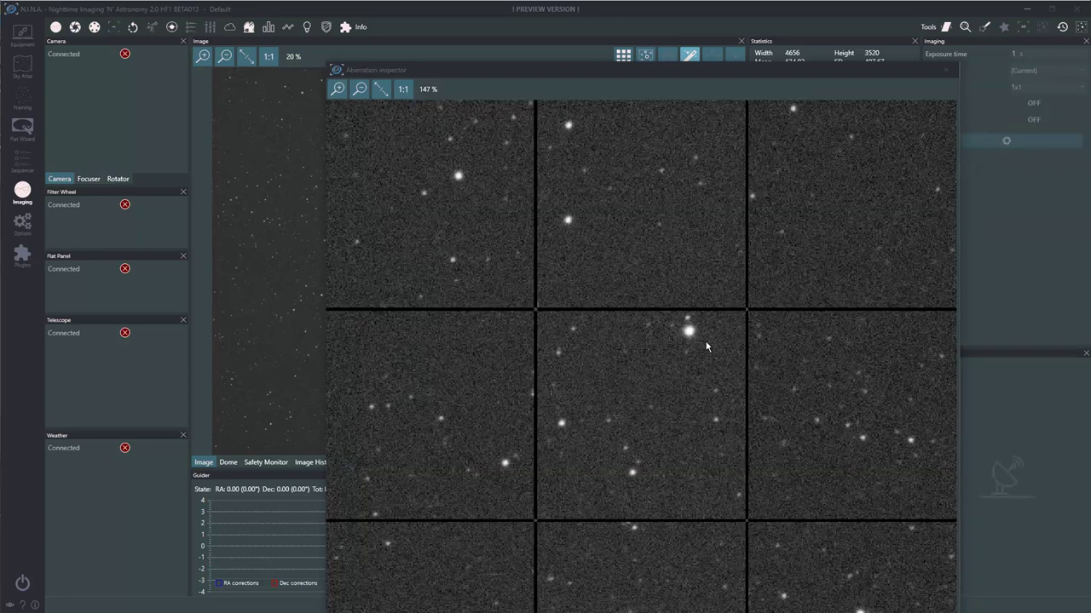
click(946, 70)
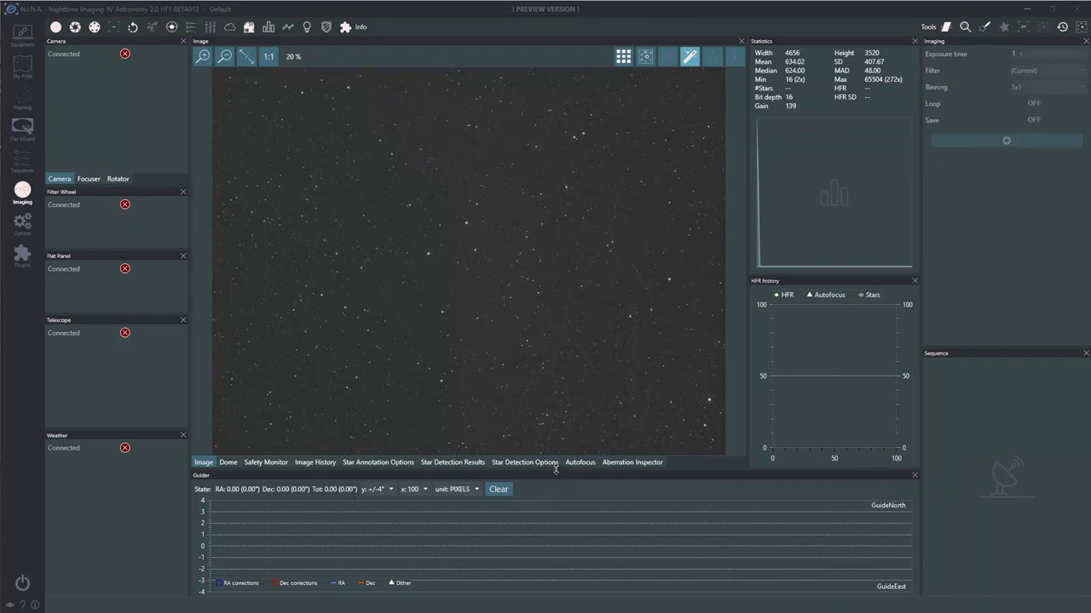
Return to the Aberration Inspector analysis, turn off Show Sensor Model and review the full focus chart with its backfocus error.
click(626, 463)
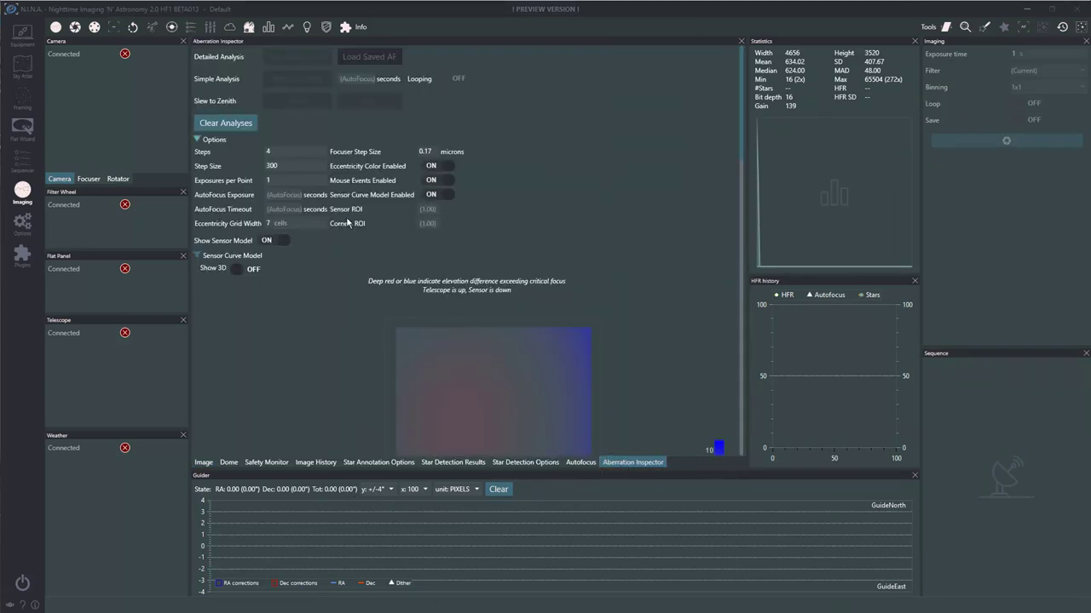
click(273, 240)
scroll(558, 393, down, 6)
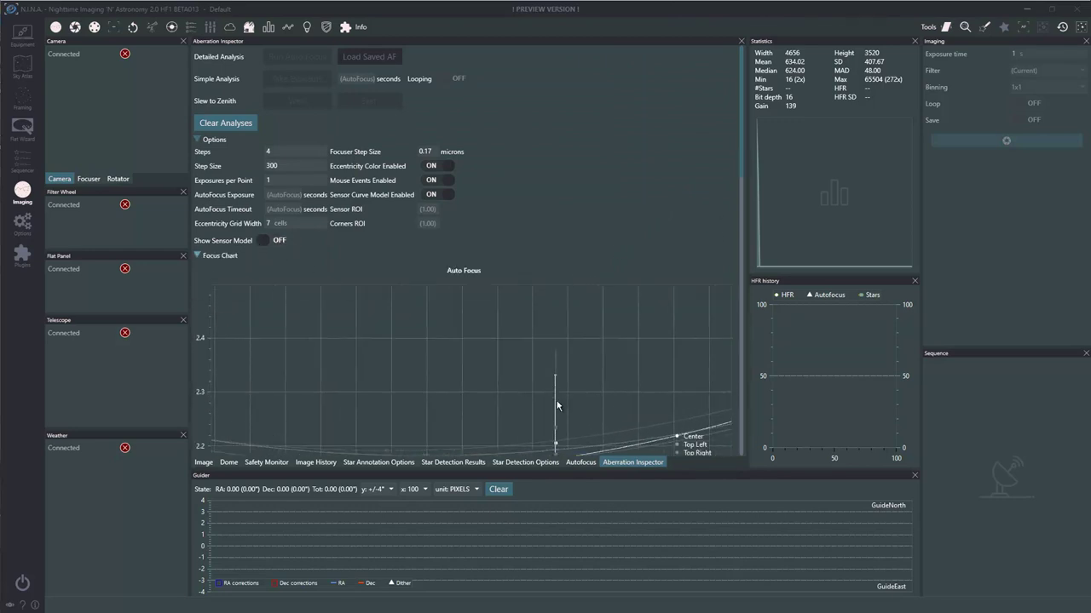
scroll(559, 402, down, 4)
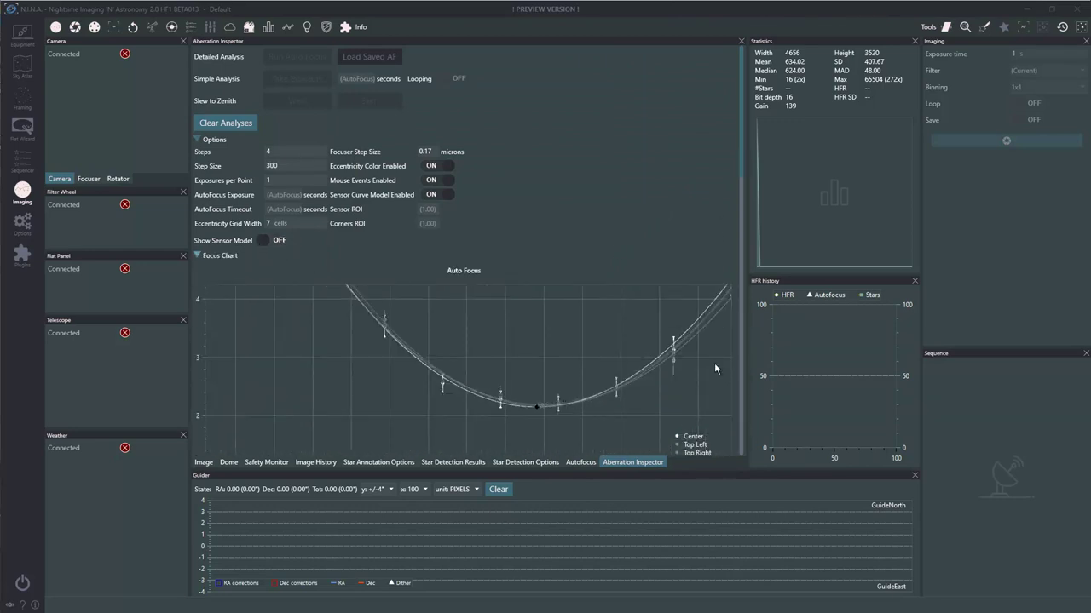
drag(744, 155, 744, 171)
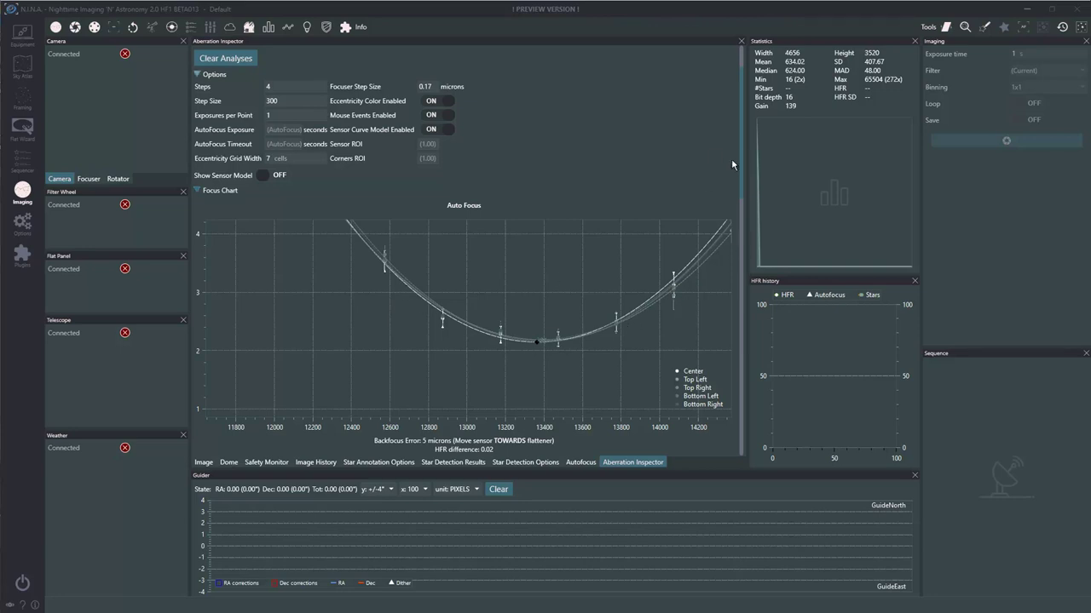
drag(742, 167, 742, 202)
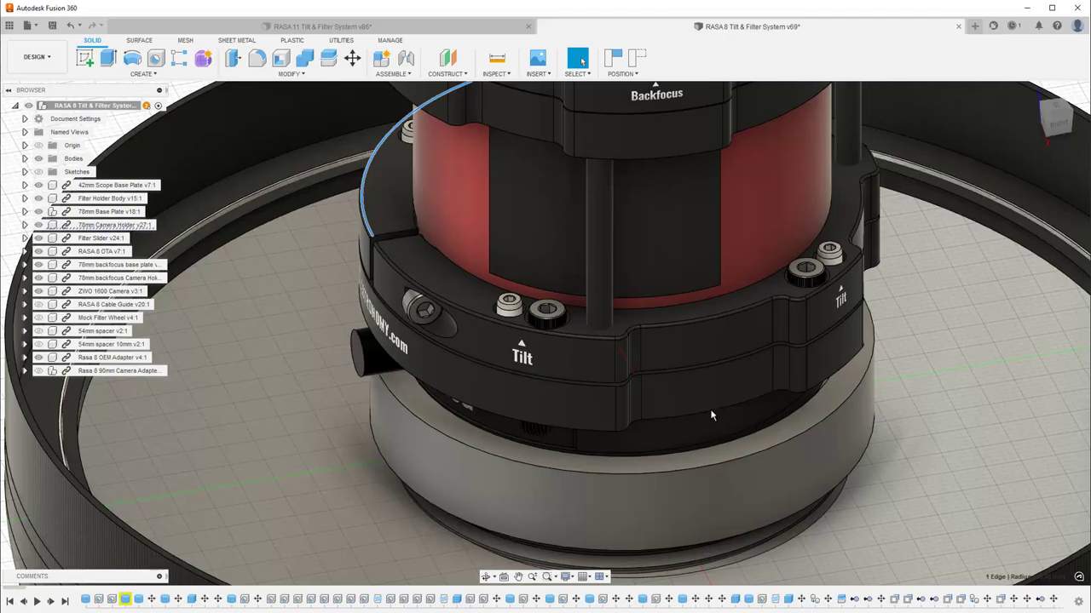
Switch to the RASA 8 model in Fusion 360 and examine the Backfocus ring screws, the Tilt screws and the side clamp screw.
scroll(656, 378, down, 5)
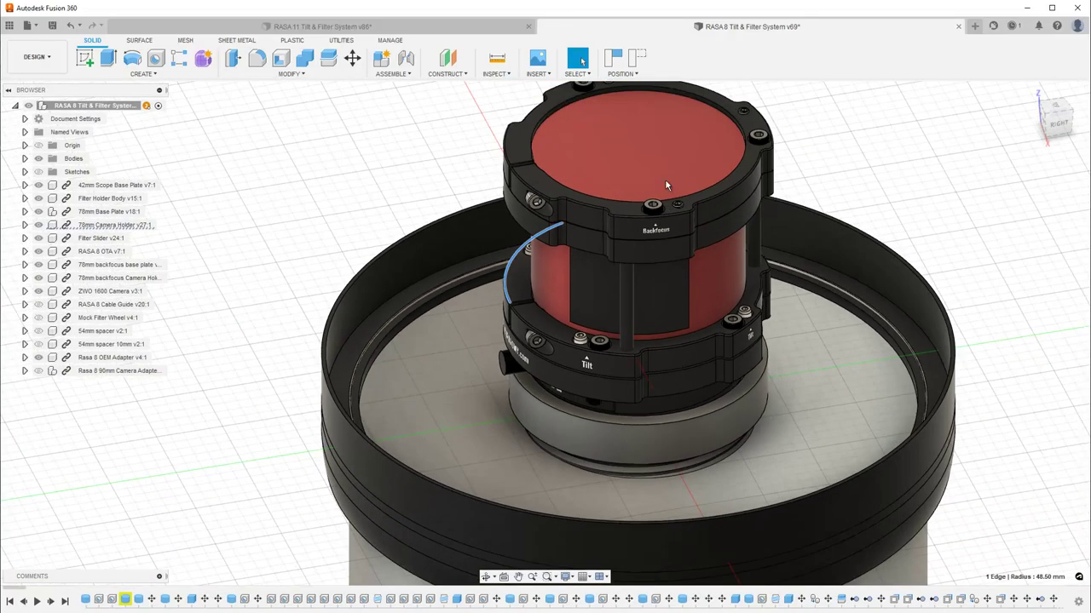
scroll(666, 184, up, 5)
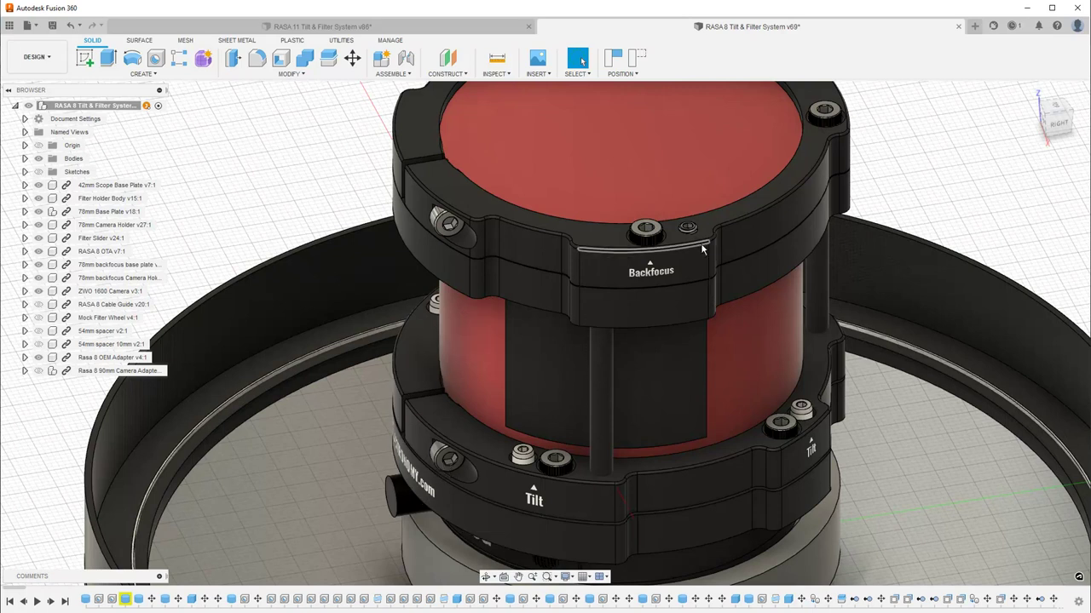
scroll(627, 386, down, 5)
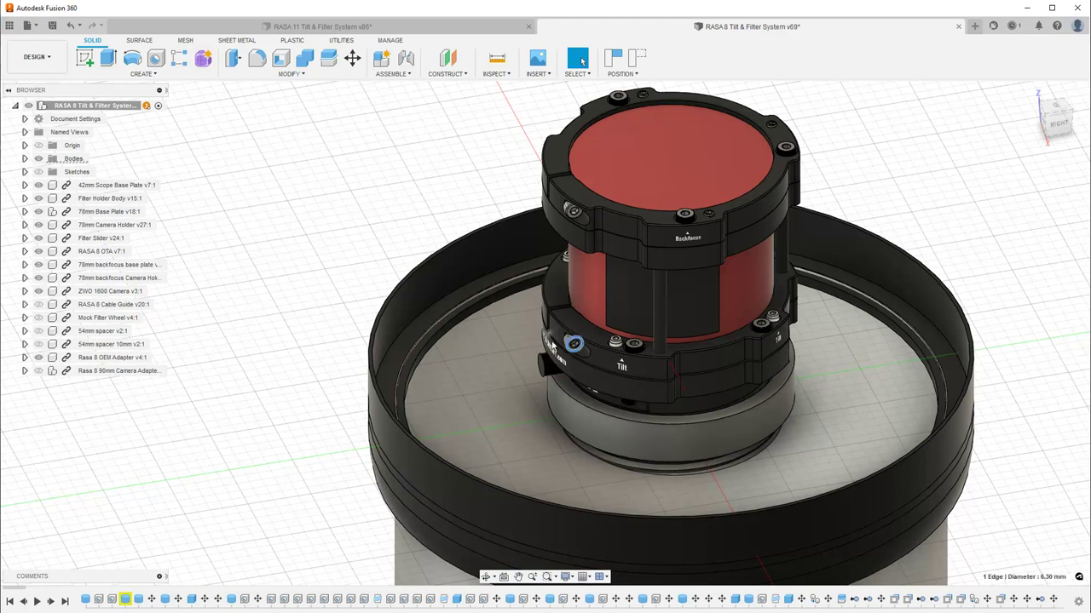
scroll(571, 348, up, 3)
click(571, 335)
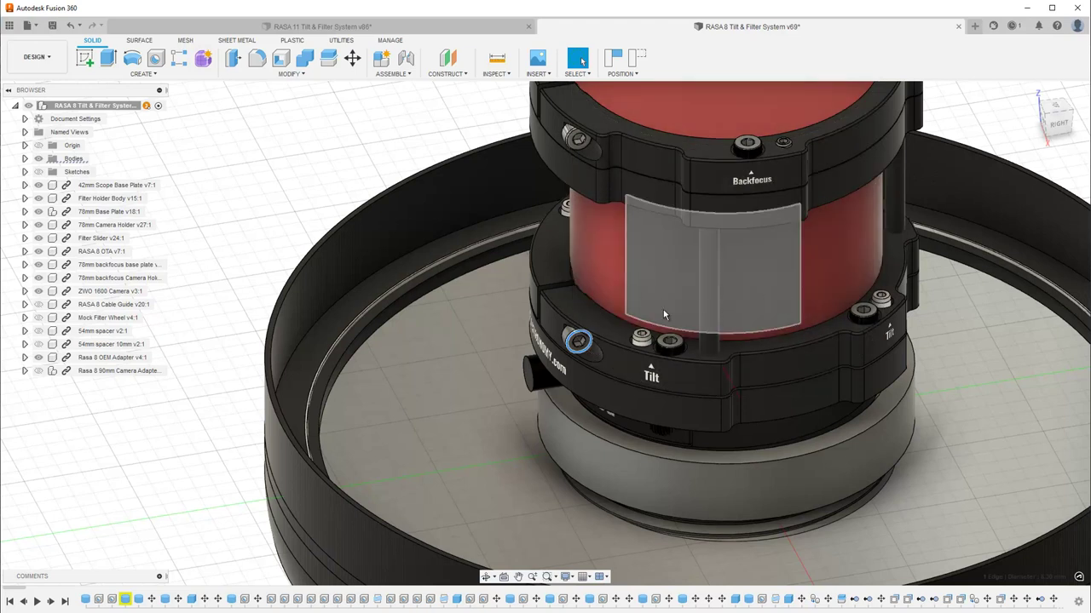
scroll(592, 306, down, 2)
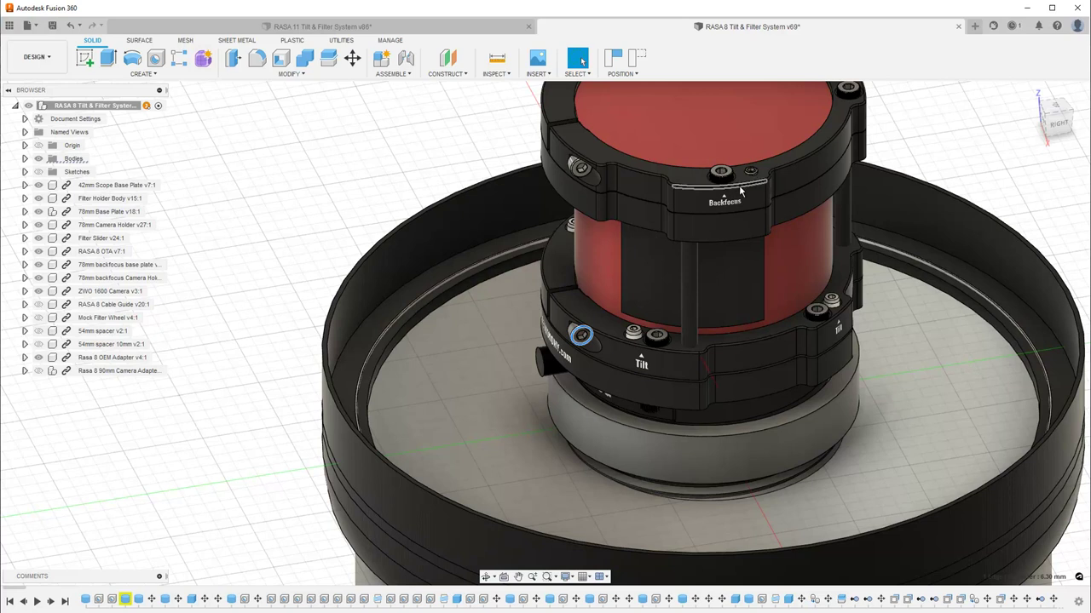
scroll(720, 175, down, 3)
scroll(682, 153, down, 1)
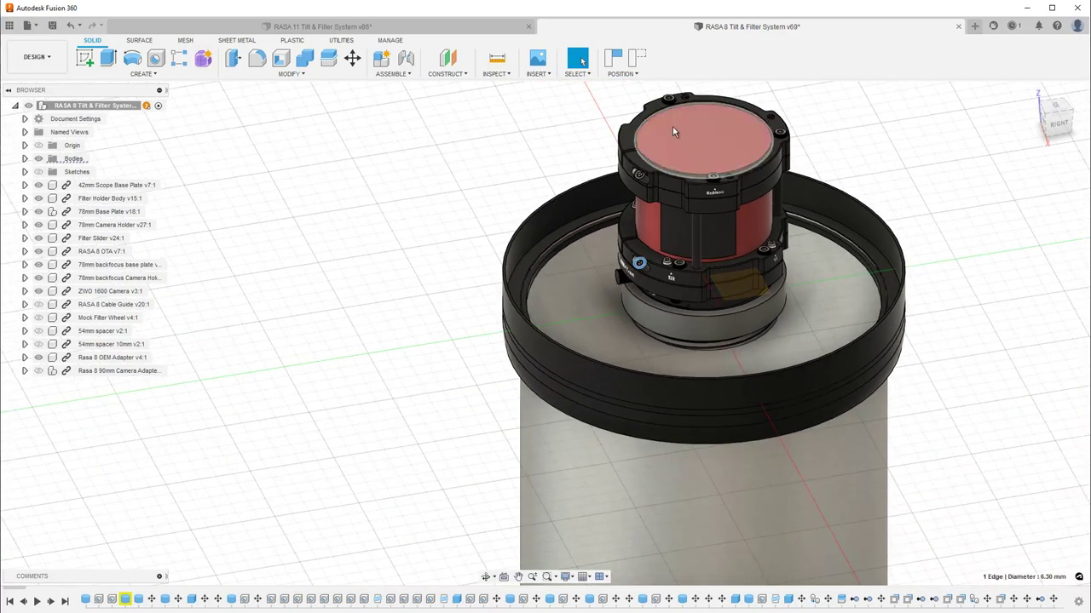
scroll(672, 126, up, 5)
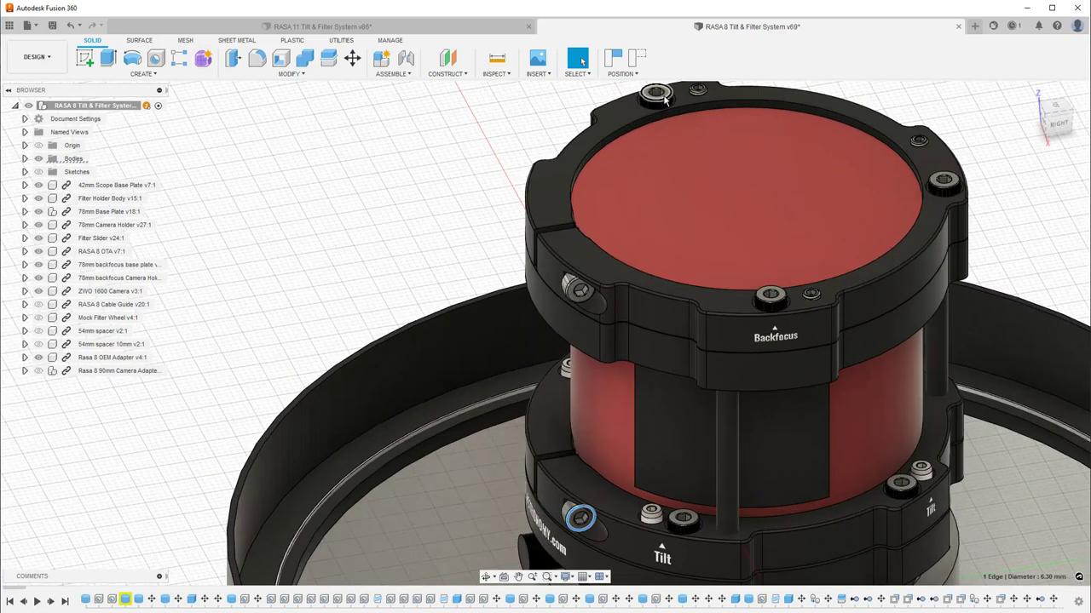
Point out the screws around the Backfocus ring, selecting the one above the Backfocus label.
click(665, 99)
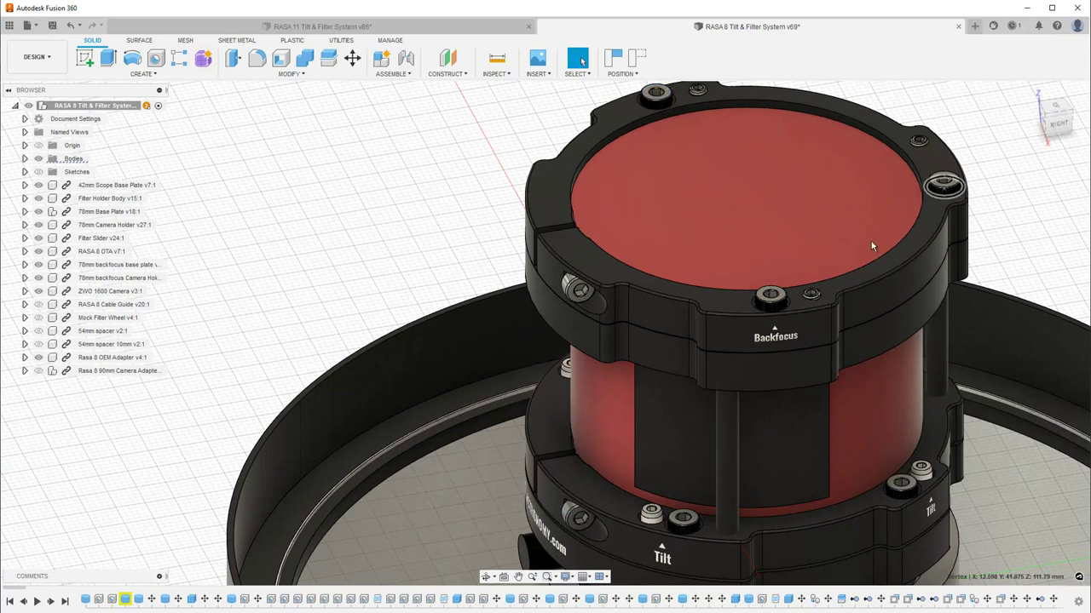
click(784, 294)
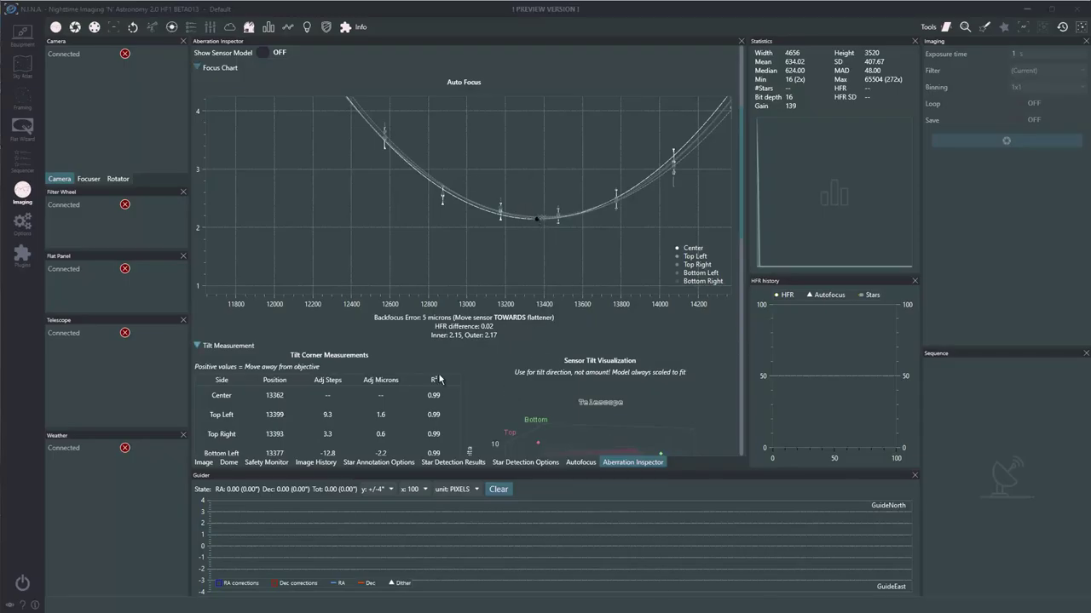
Switch back to N.I.N.A. and review the focus chart's backfocus error together with the tilt corner measurements.
drag(740, 194, 749, 274)
scroll(733, 225, up, 1)
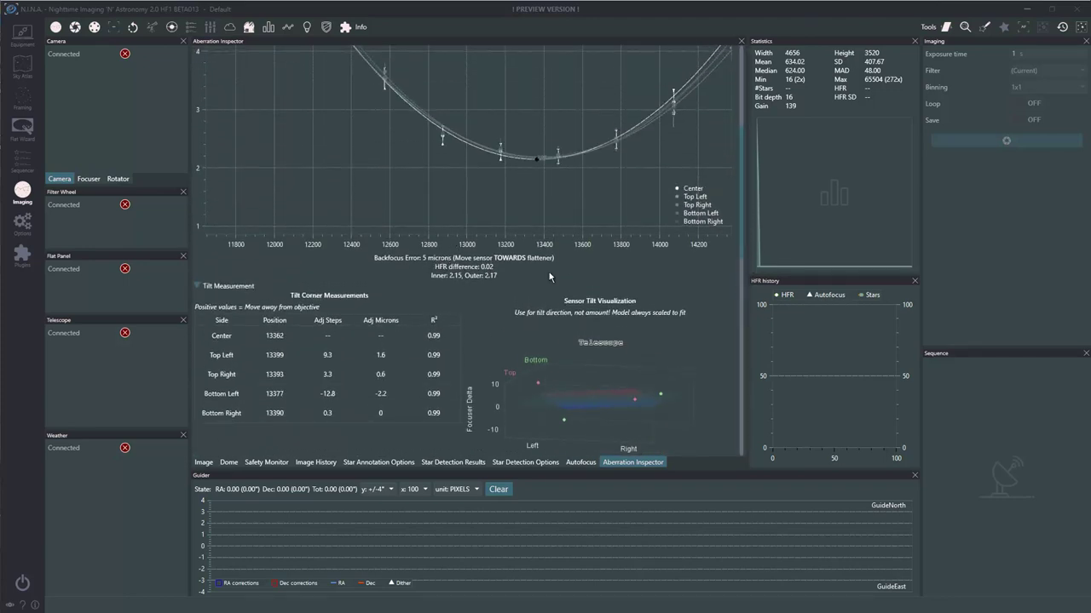
drag(742, 241, 487, 210)
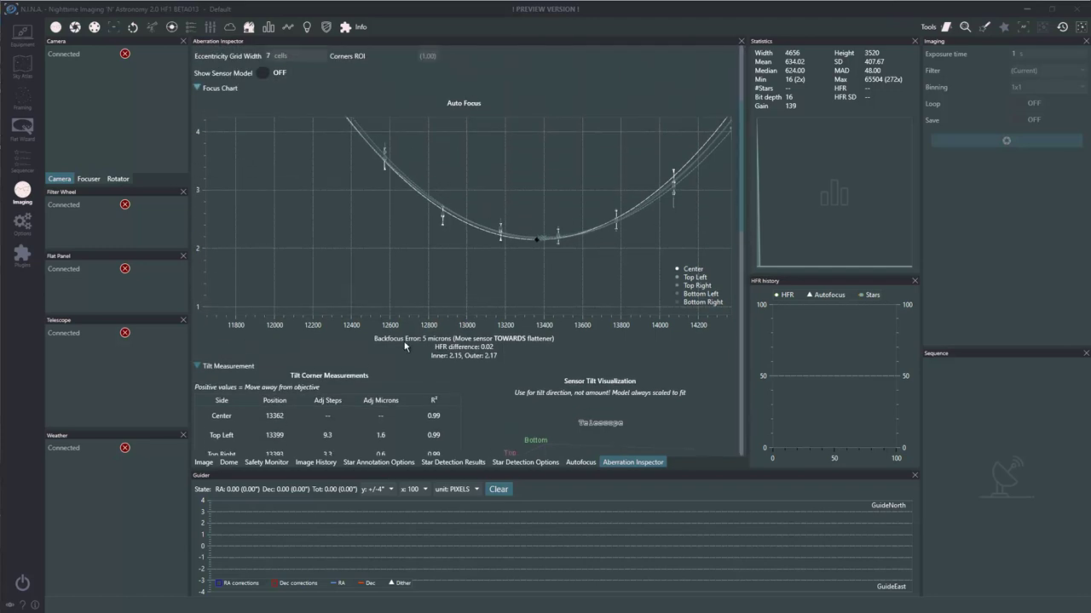
drag(741, 185, 742, 291)
scroll(742, 291, up, 10)
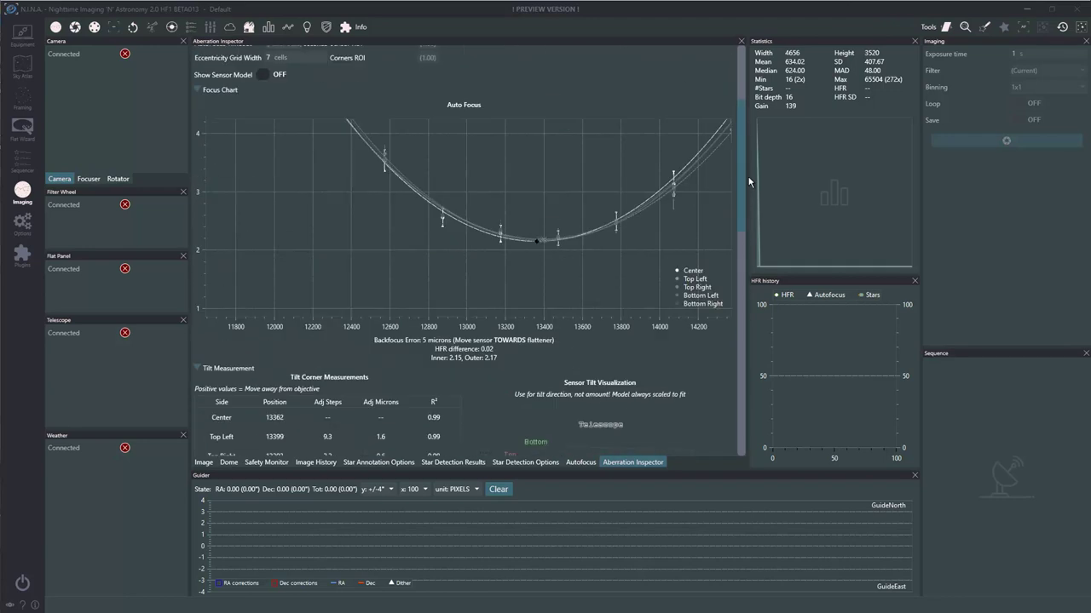
Inspect the tilt diagram of AutoFocus_20220715_215634's final frame, 08_Frame00_BitDepth16_Bayered0_Focuser13382.fits, in the FITS viewer, and minimize the viewer.
click(203, 462)
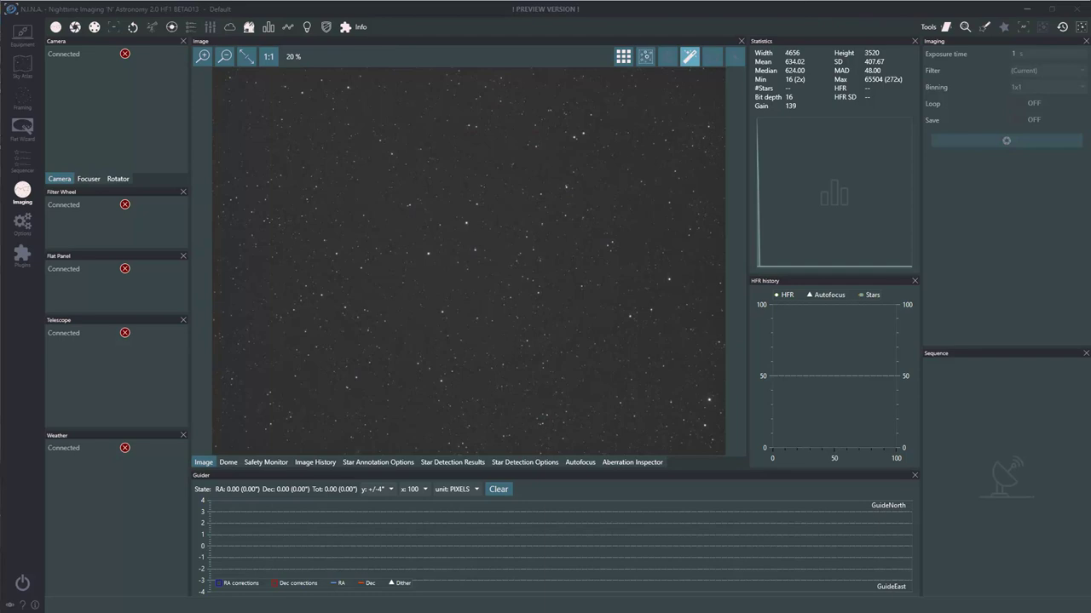
key(alt+Tab)
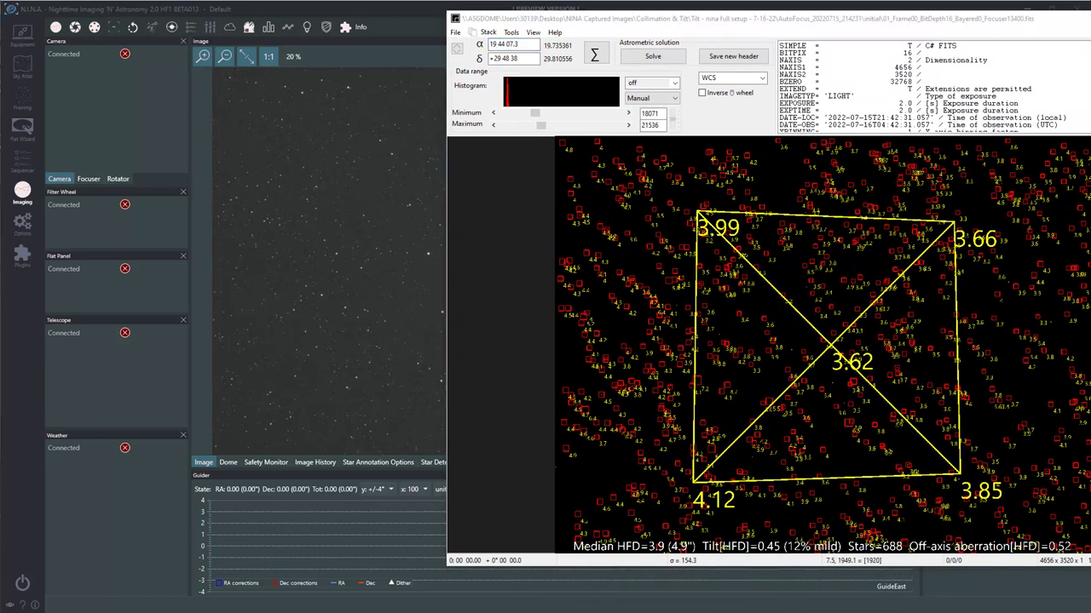
key(alt+Tab)
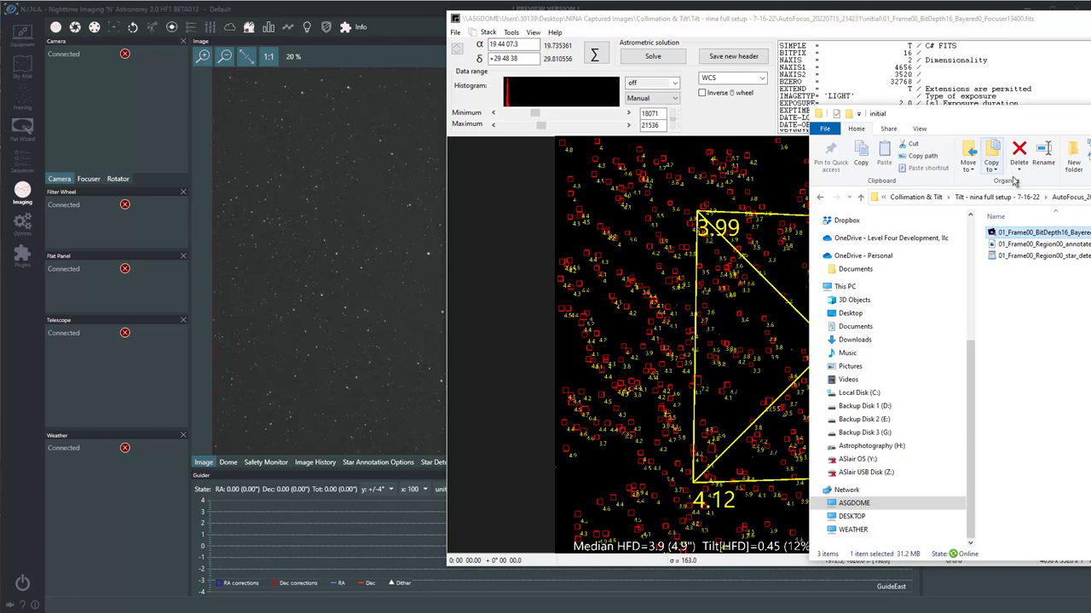
click(1019, 201)
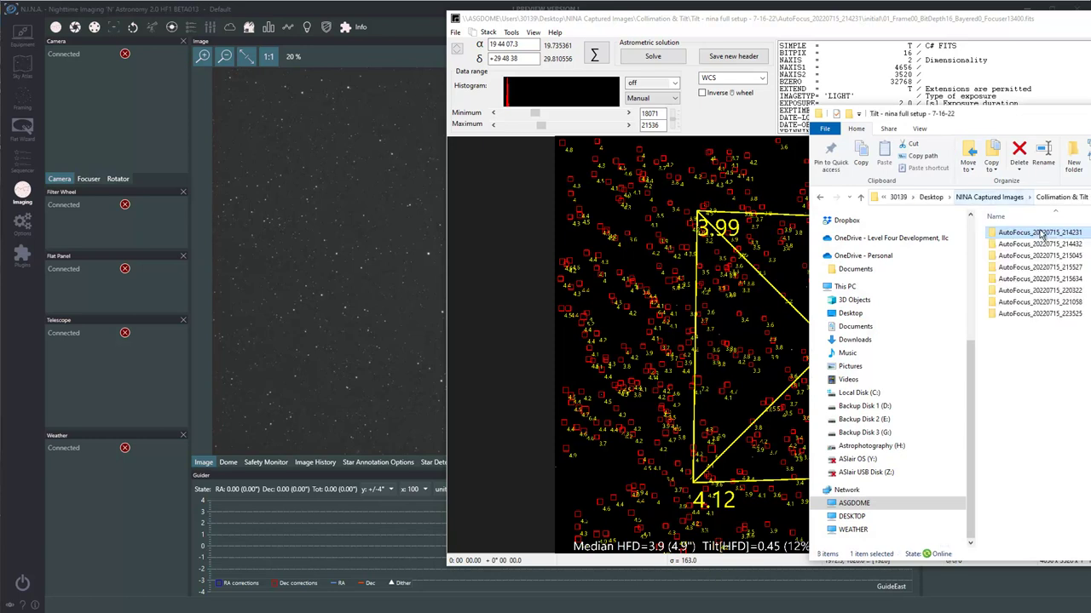
double_click(1050, 280)
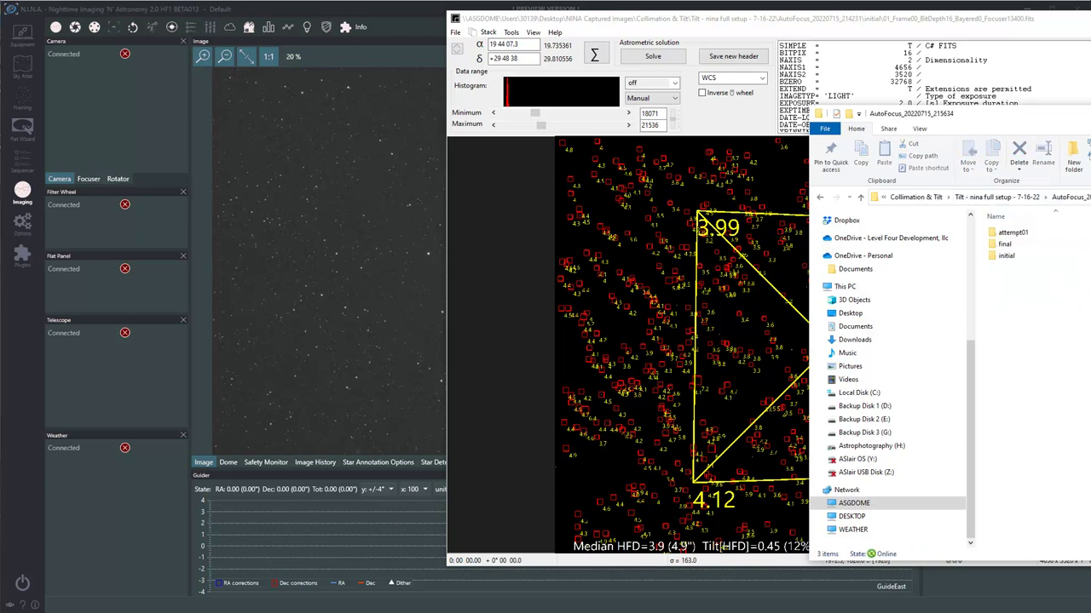
key(alt+Tab)
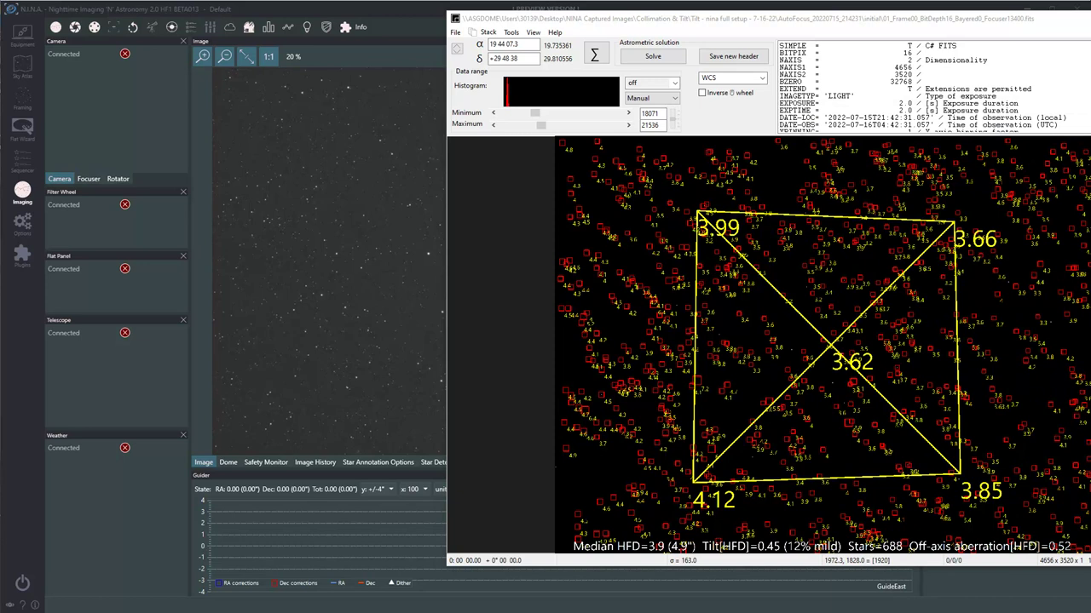
drag(720, 206, 498, 267)
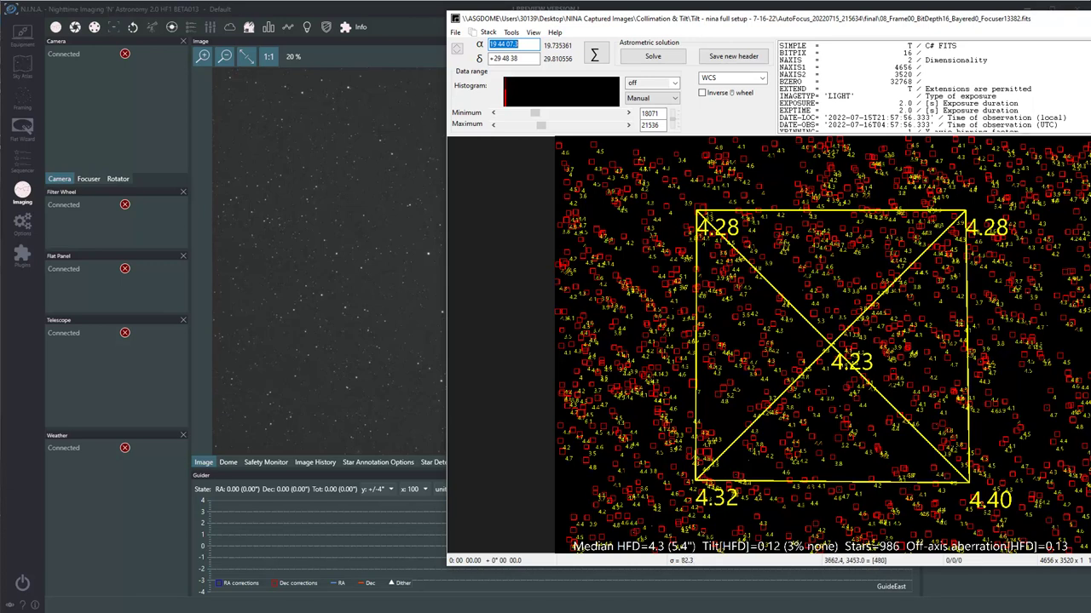
drag(852, 18, 693, 43)
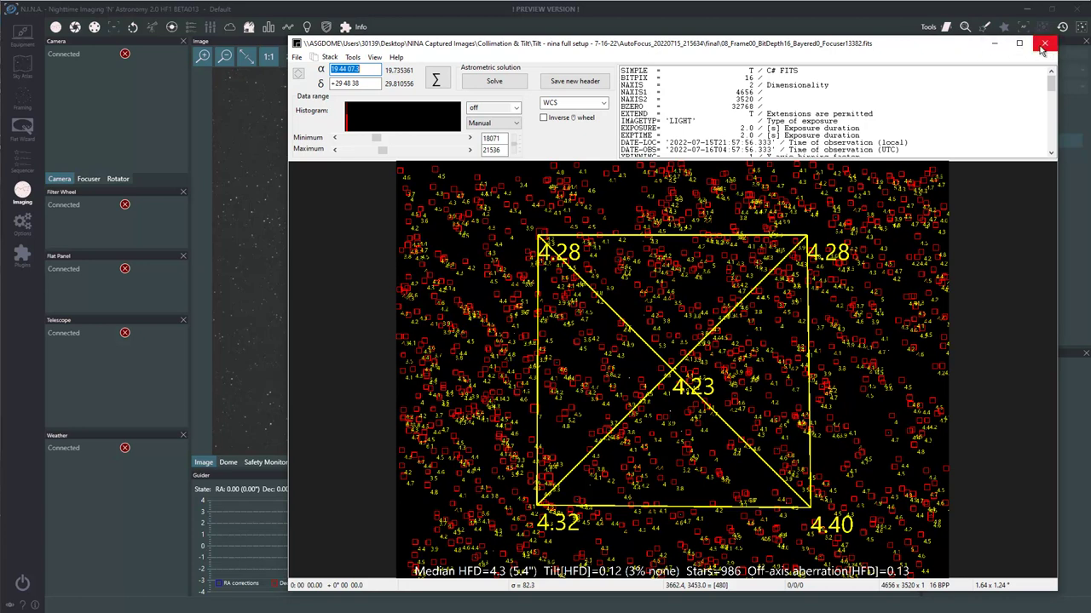
click(994, 43)
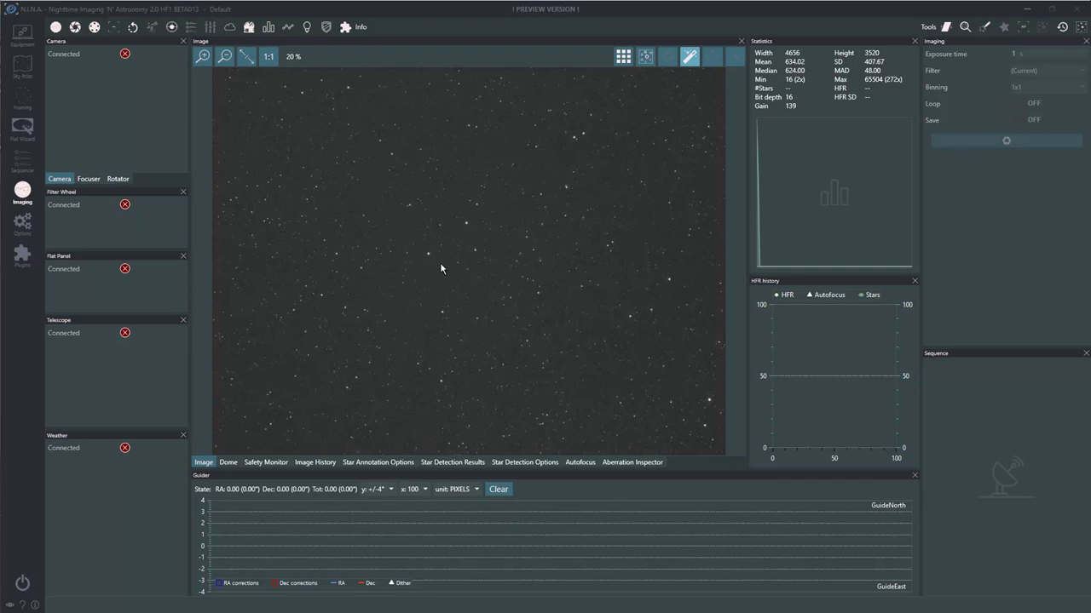
Return to the Aberration Inspector and review the tilt corner measurements and the Tilt Adjustment History.
click(632, 462)
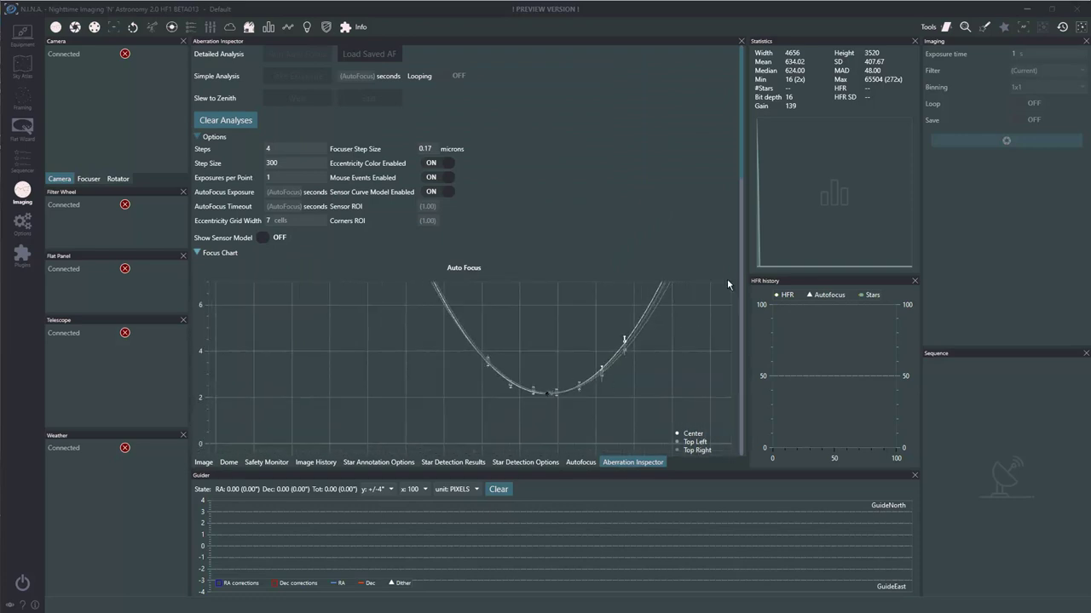
scroll(741, 158, down, 1)
scroll(383, 275, down, 5)
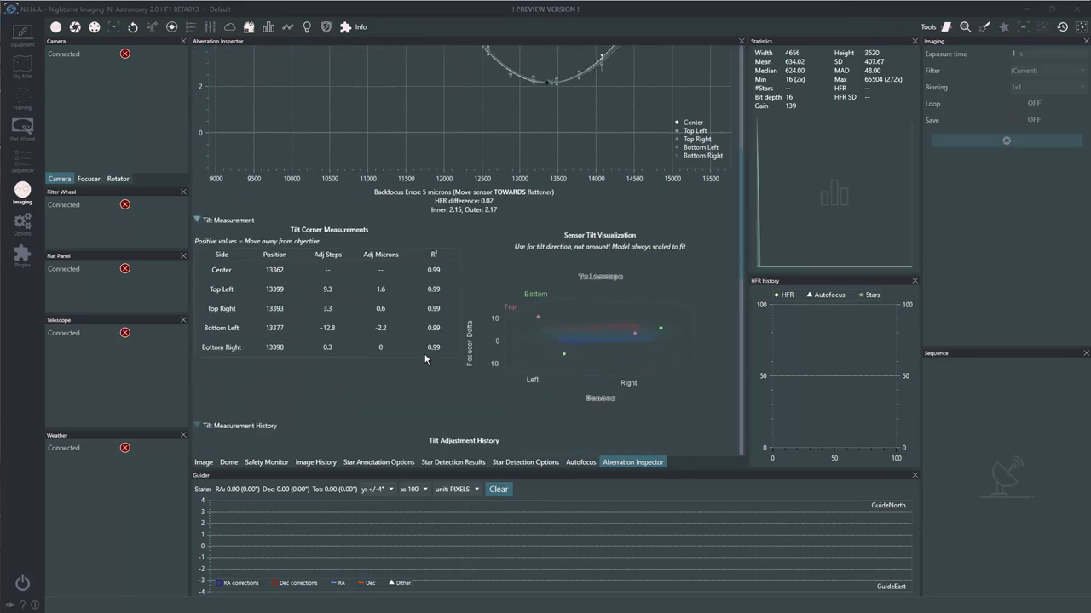
mouse_move(740, 256)
mouse_down()
mouse_move(747, 426)
mouse_move(746, 261)
mouse_up()
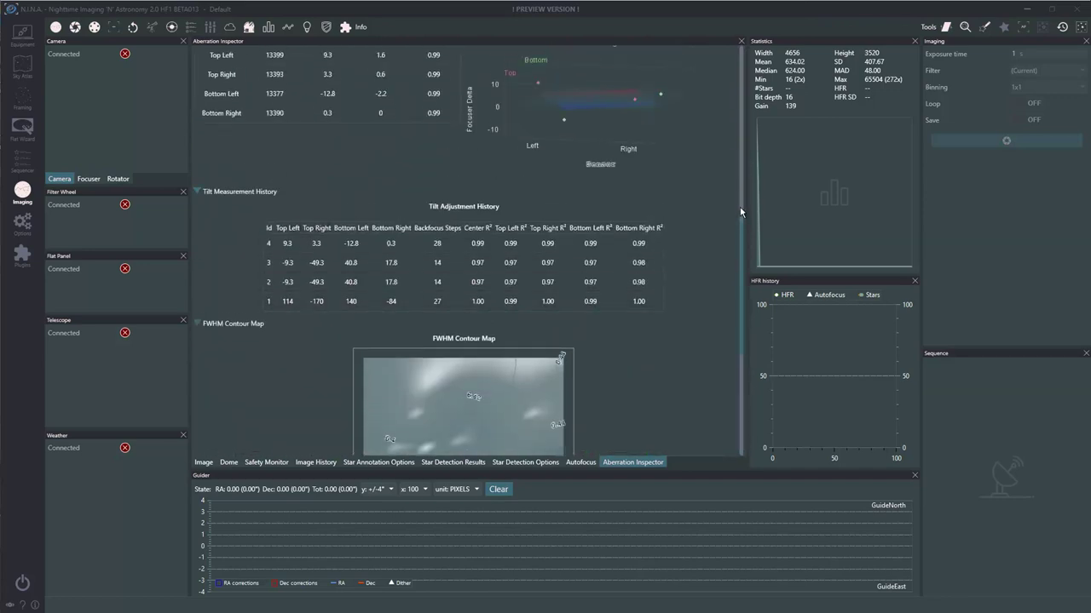
drag(740, 235, 741, 55)
Turn on Show Sensor Model and review the 2D sensor curve, the model analysis and the model's tilt measurements.
click(264, 242)
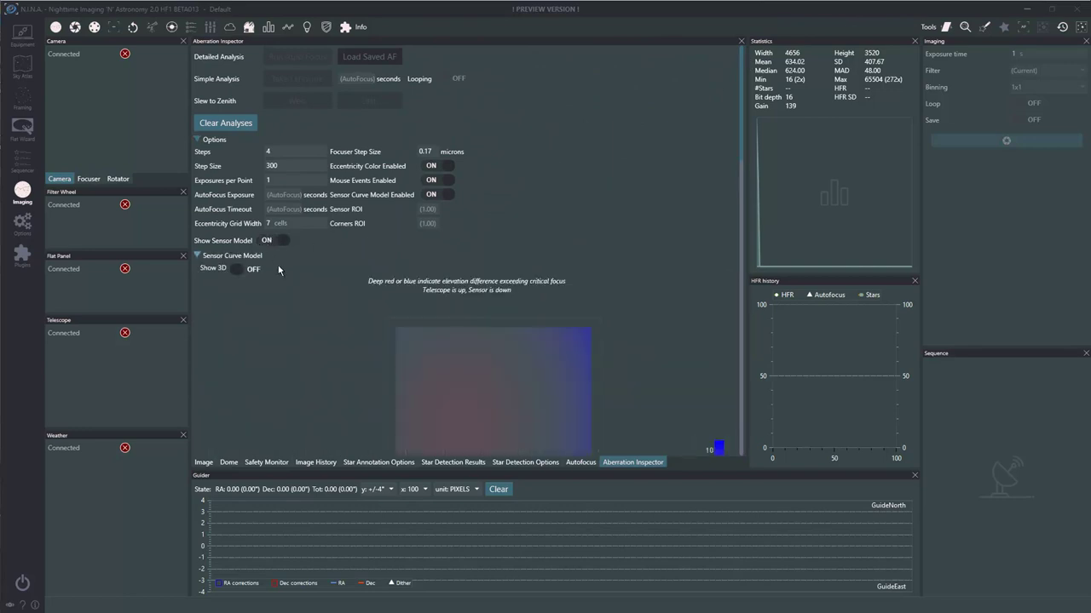
drag(739, 127, 767, 140)
click(241, 184)
click(241, 186)
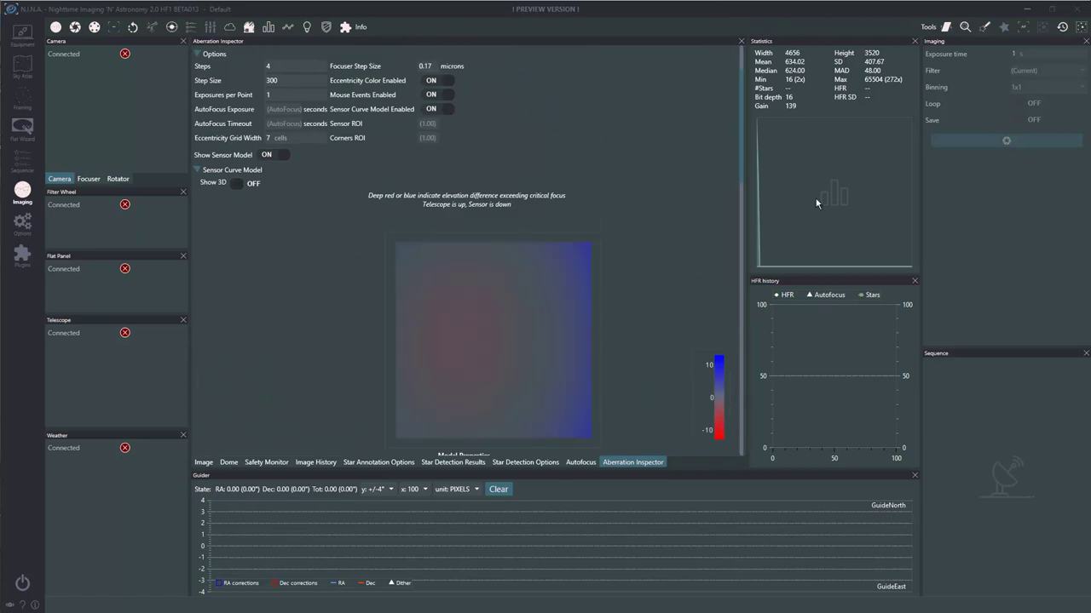
drag(742, 170, 767, 271)
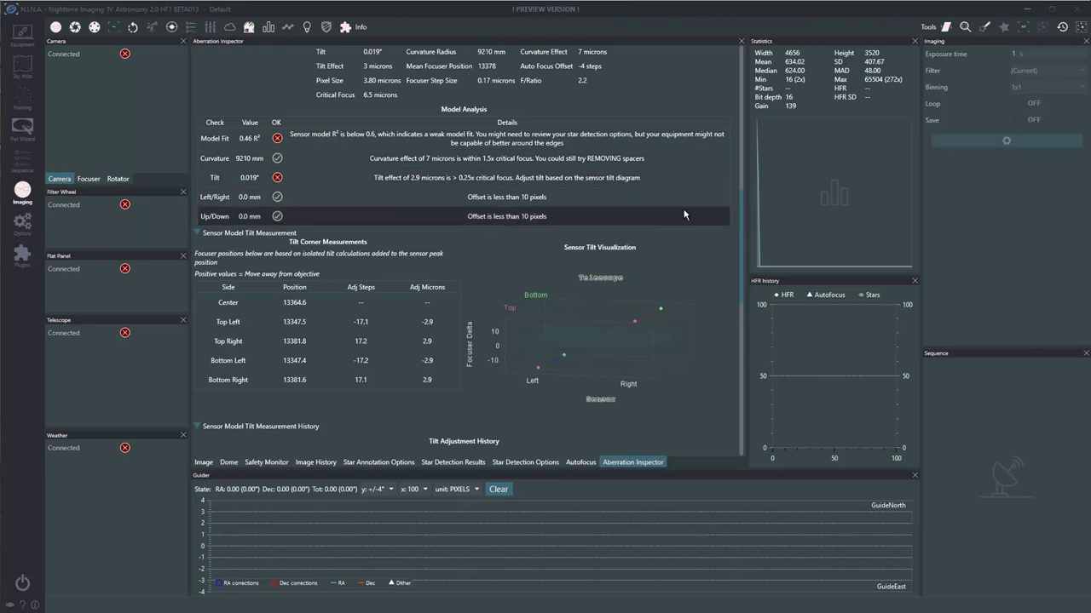
drag(743, 243, 751, 80)
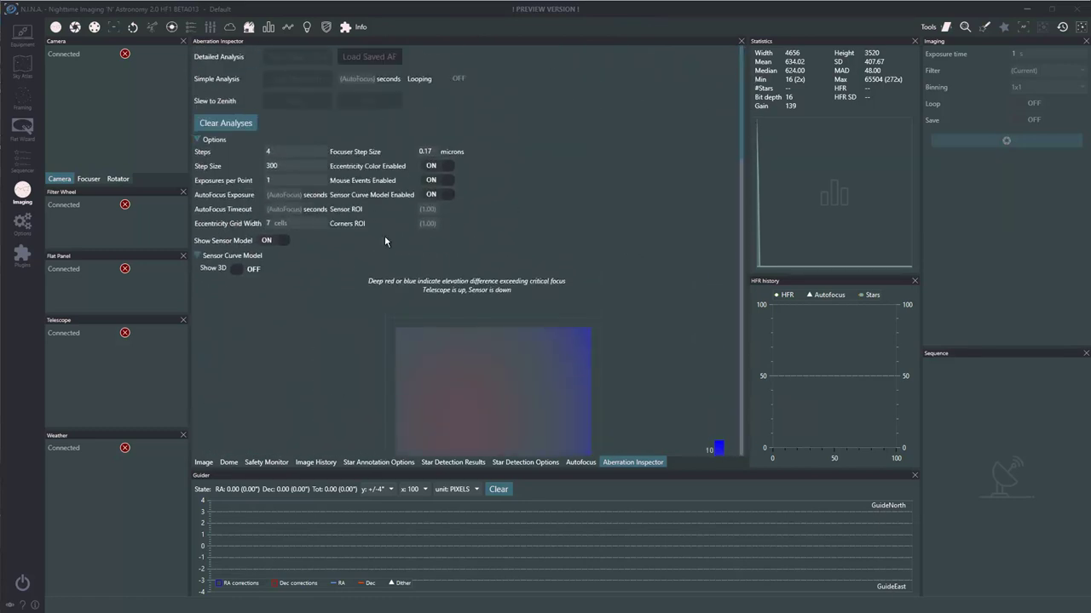
Check the Focuser Step Size and Step Size options, and collapse the Sensor Curve Model section to compare the corner adjustments.
click(197, 141)
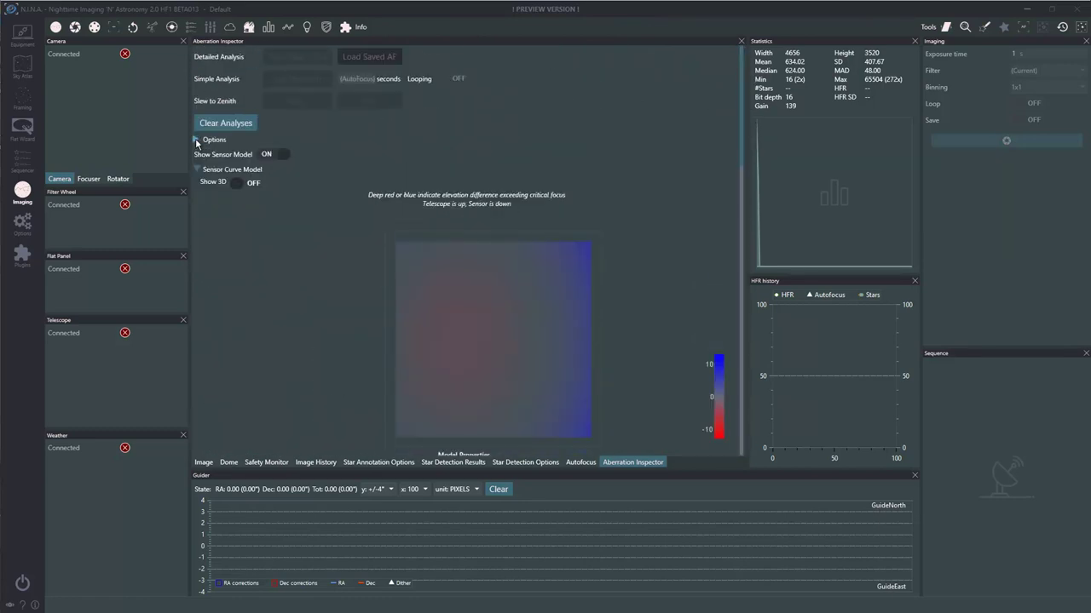
click(197, 140)
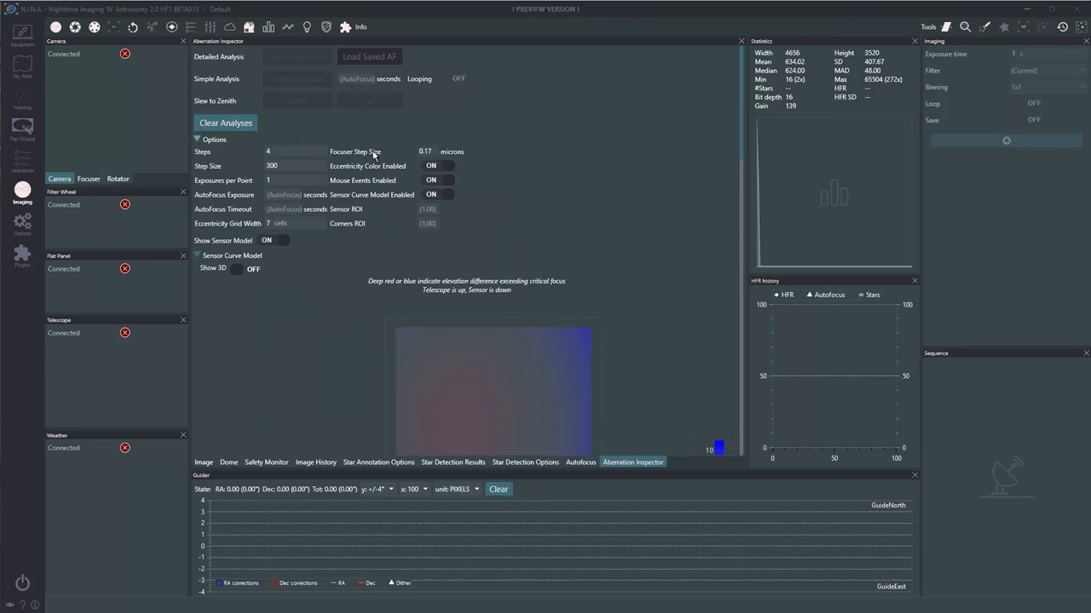
drag(433, 151, 418, 151)
click(269, 165)
click(198, 255)
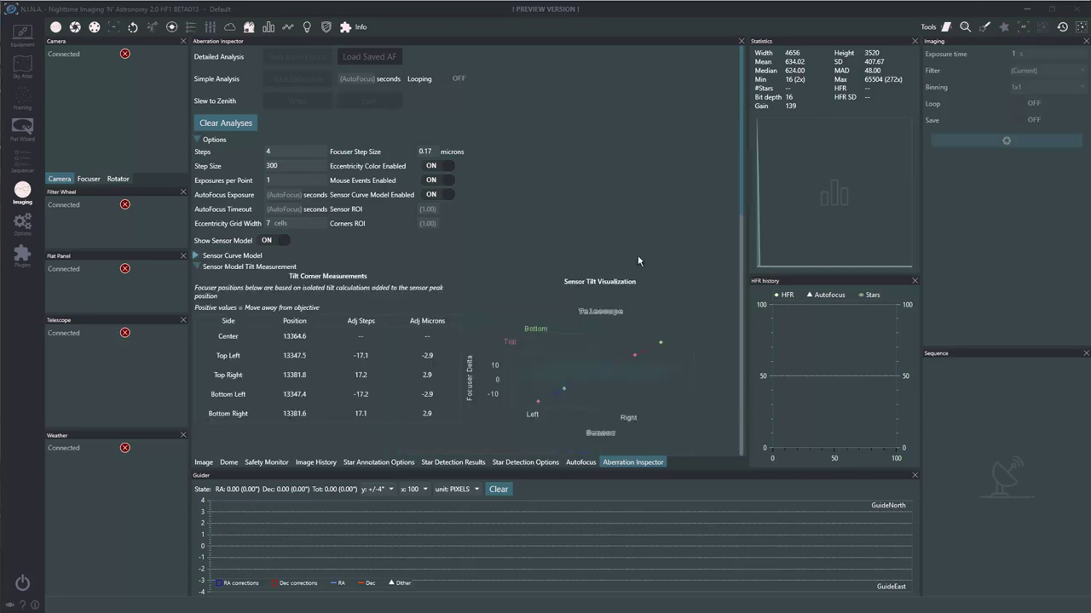
drag(740, 134, 761, 112)
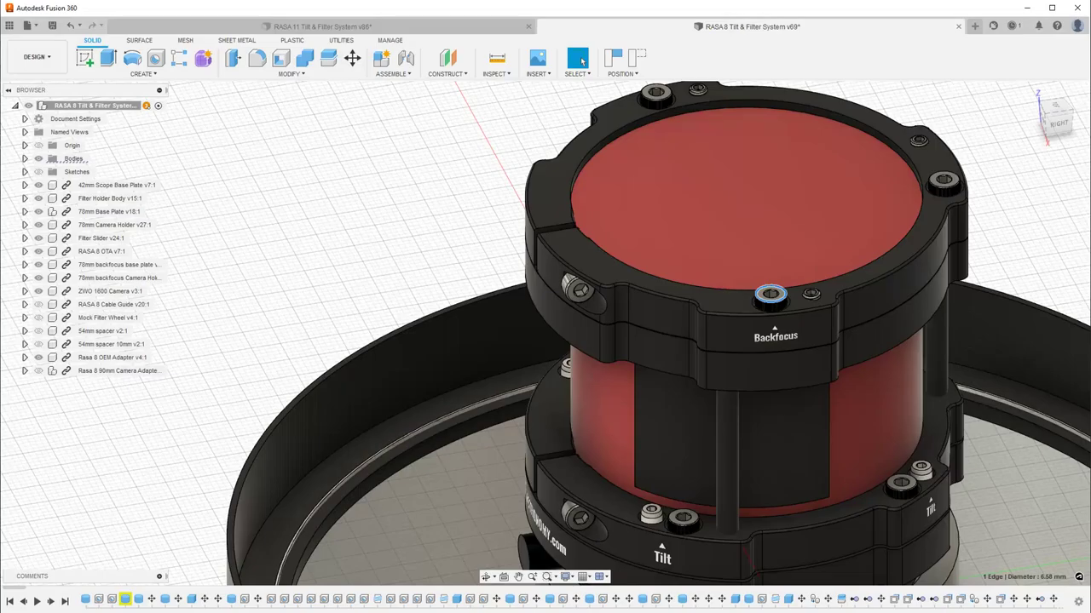
Switch to the RASA 8 model in Fusion 360 and examine the whole tilt and backfocus adapter mounted on the telescope.
scroll(1013, 370, down, 5)
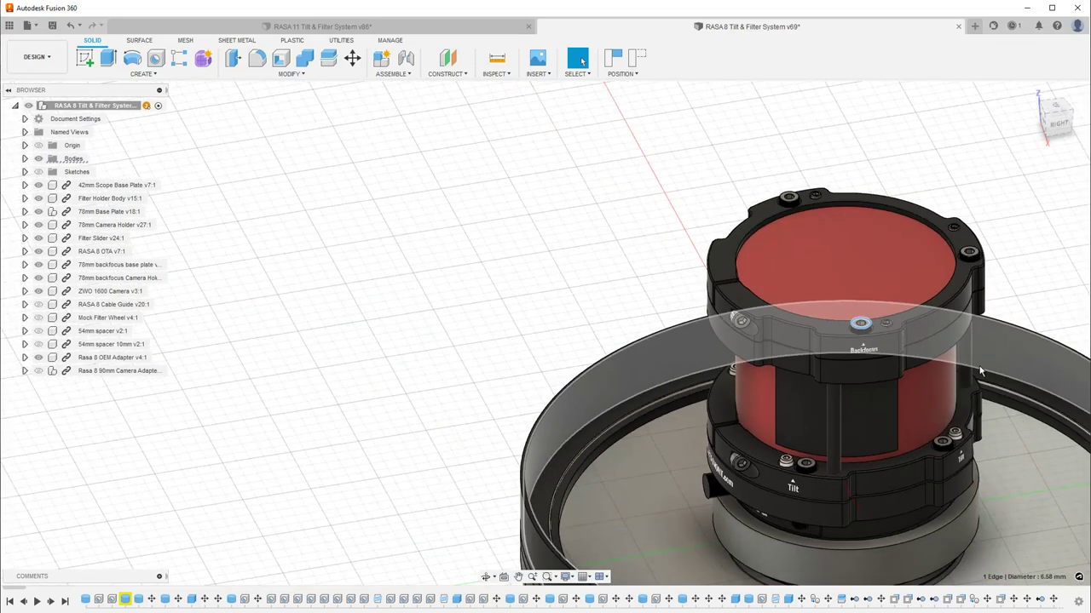
scroll(515, 420, down, 1)
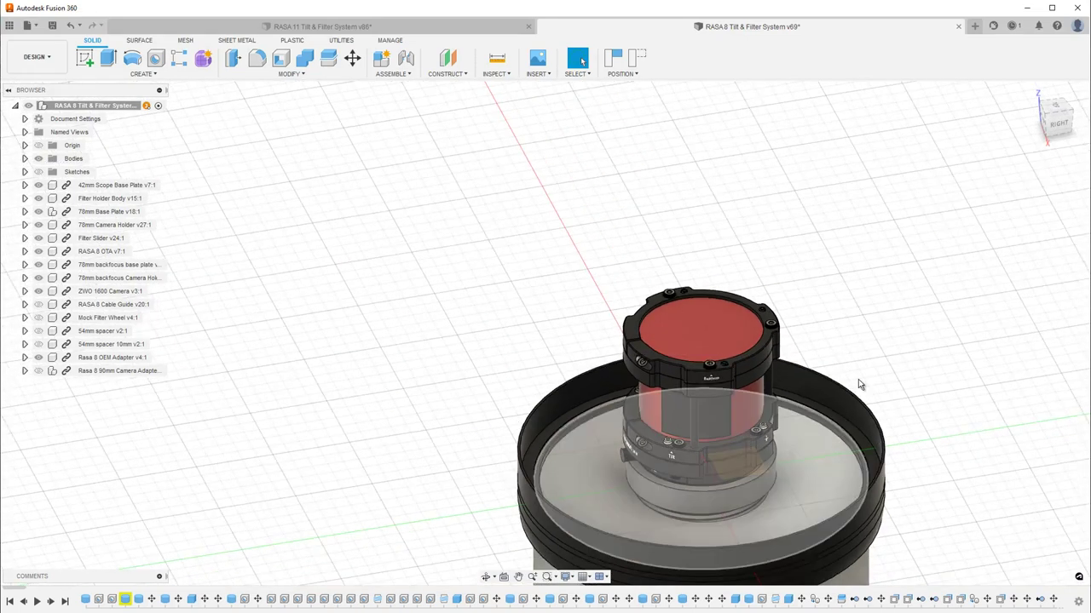
scroll(923, 377, up, 2)
scroll(618, 434, down, 1)
scroll(667, 214, down, 2)
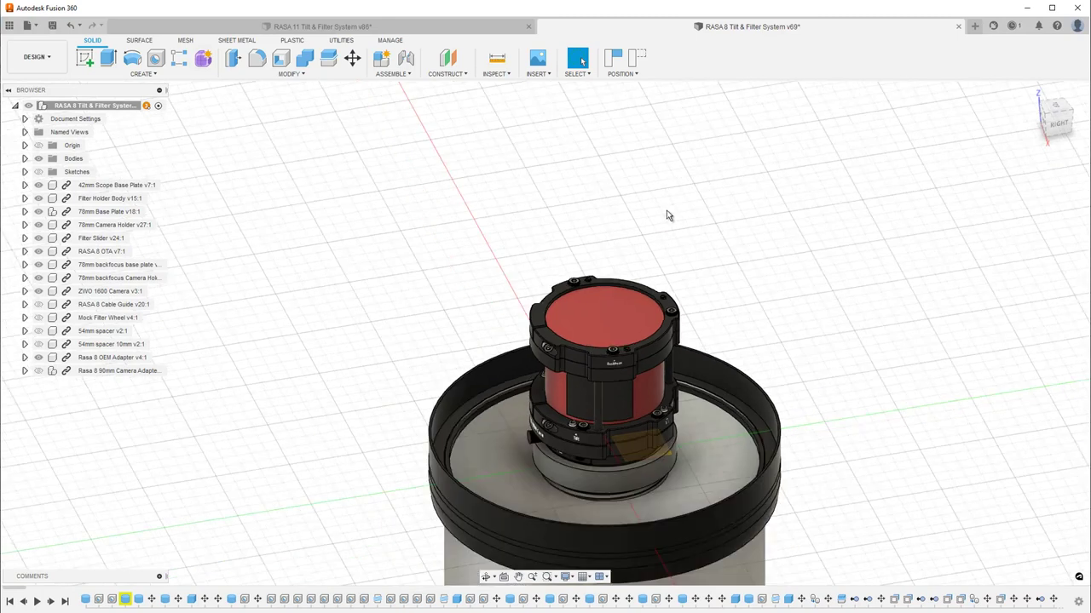
scroll(662, 467, down, 1)
scroll(664, 469, up, 2)
scroll(633, 434, down, 1)
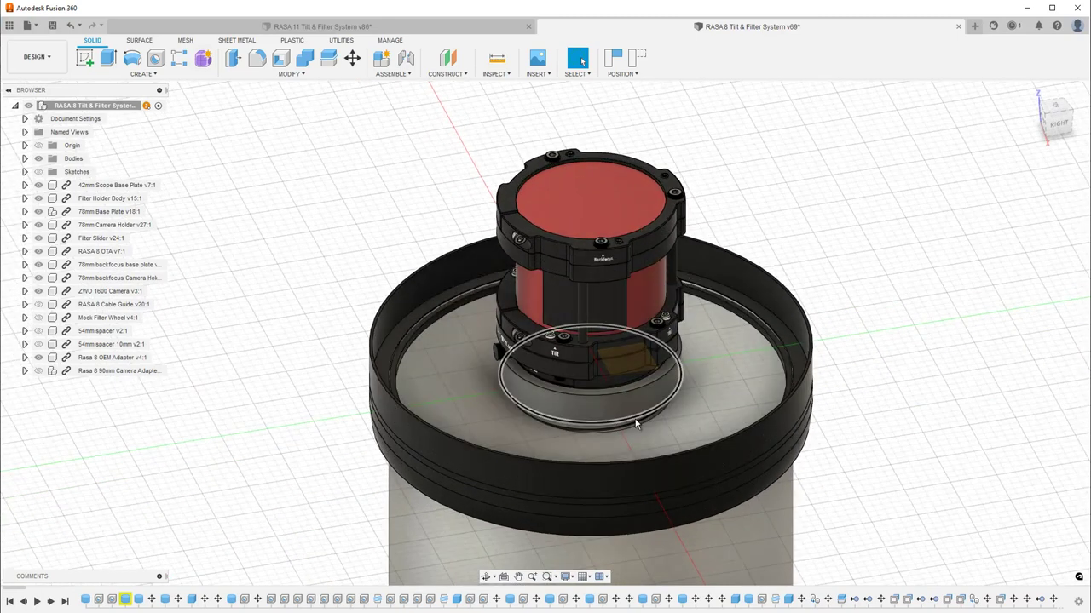